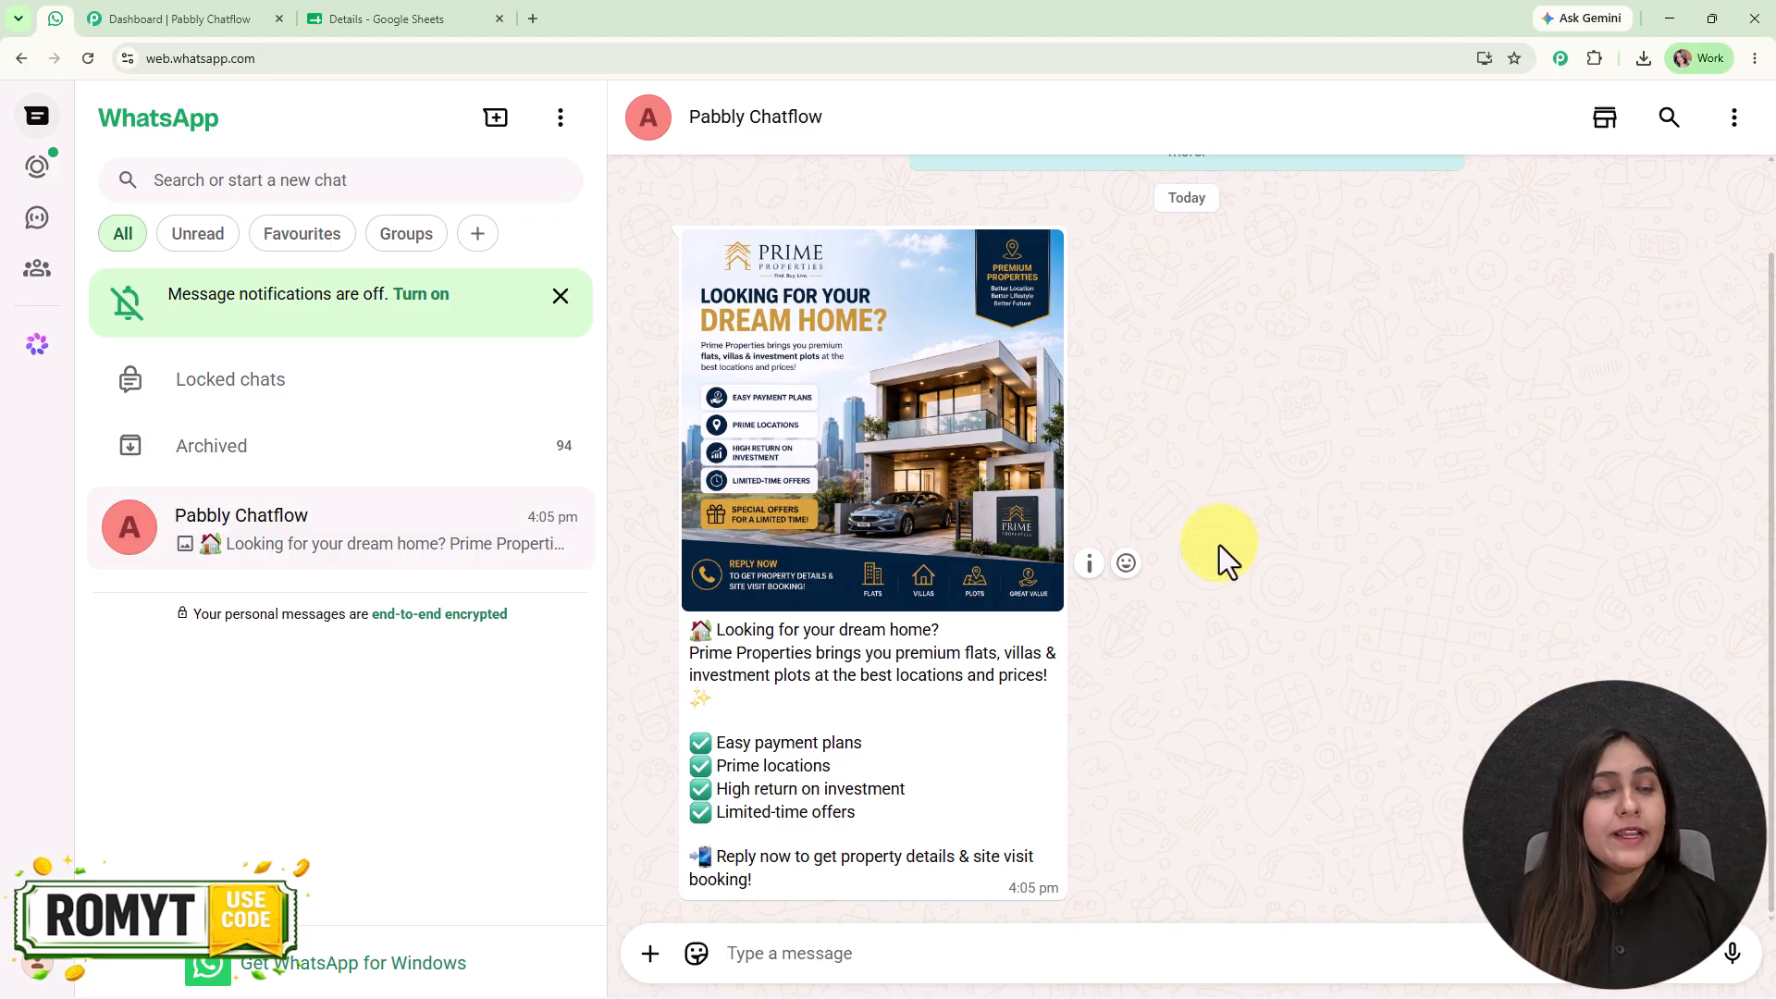
- Review the property promotion in WhatsApp Web and the Details contact spreadsheet, and bring up the Pabbly Chatflow dashboard
click(319, 18)
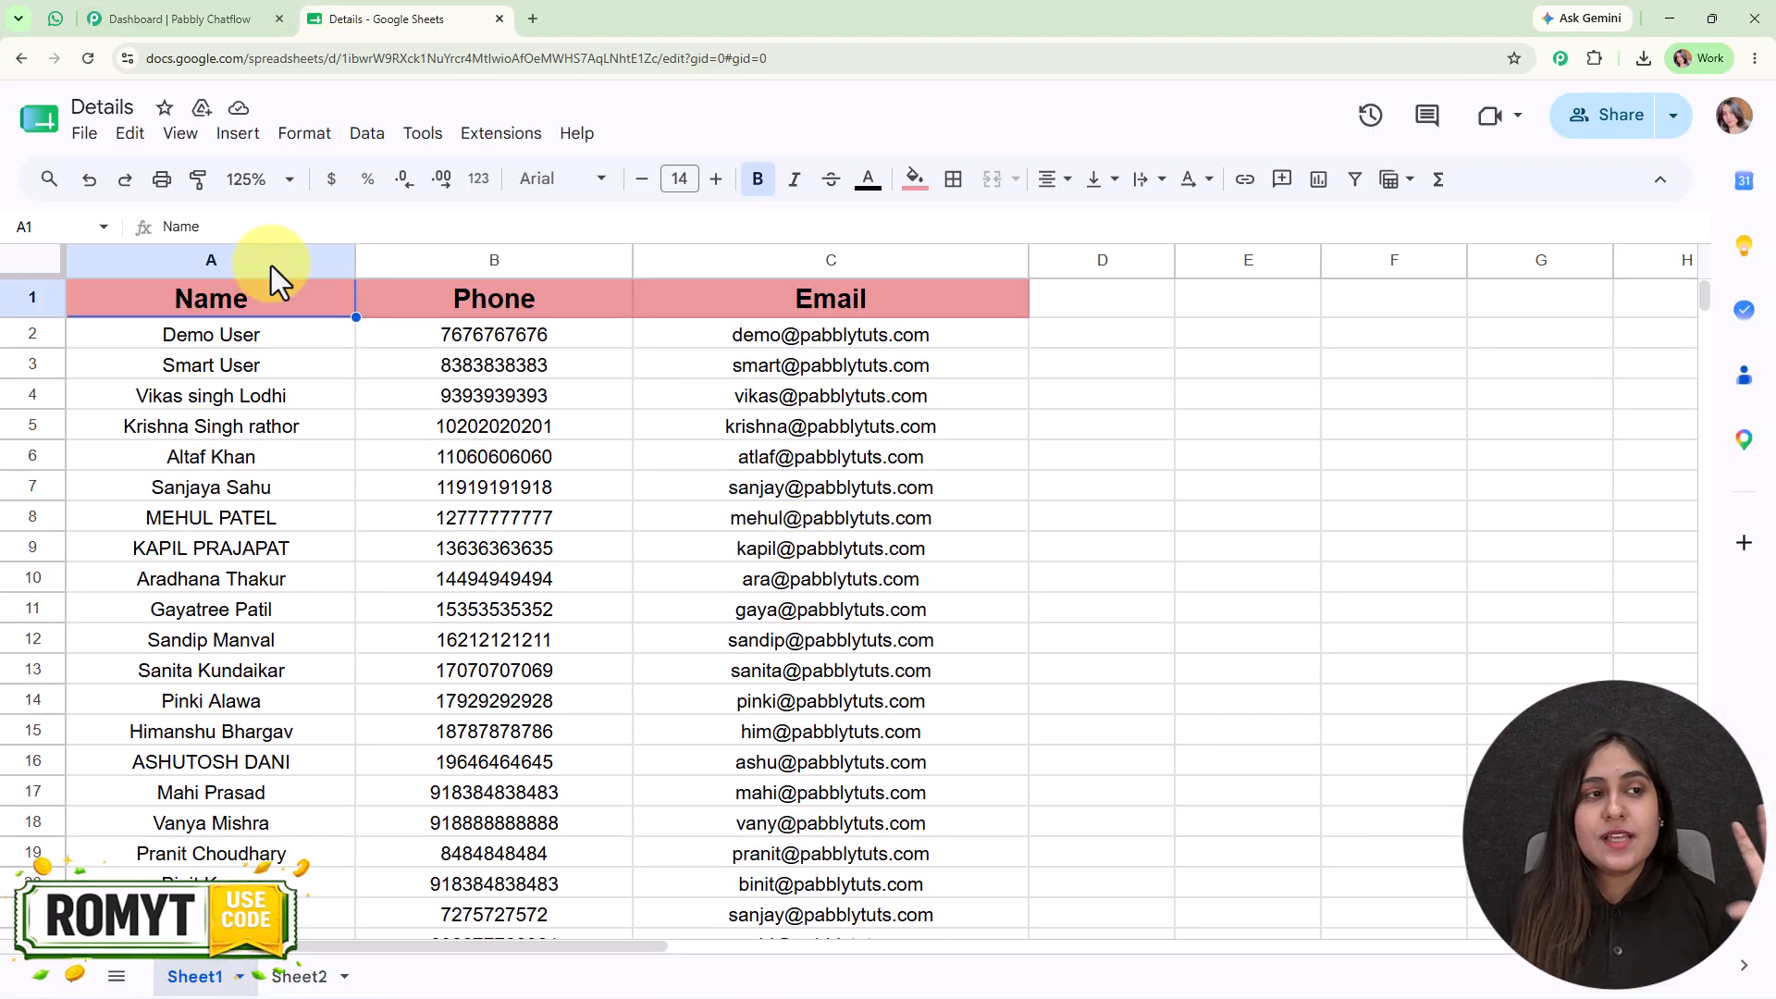
click(54, 7)
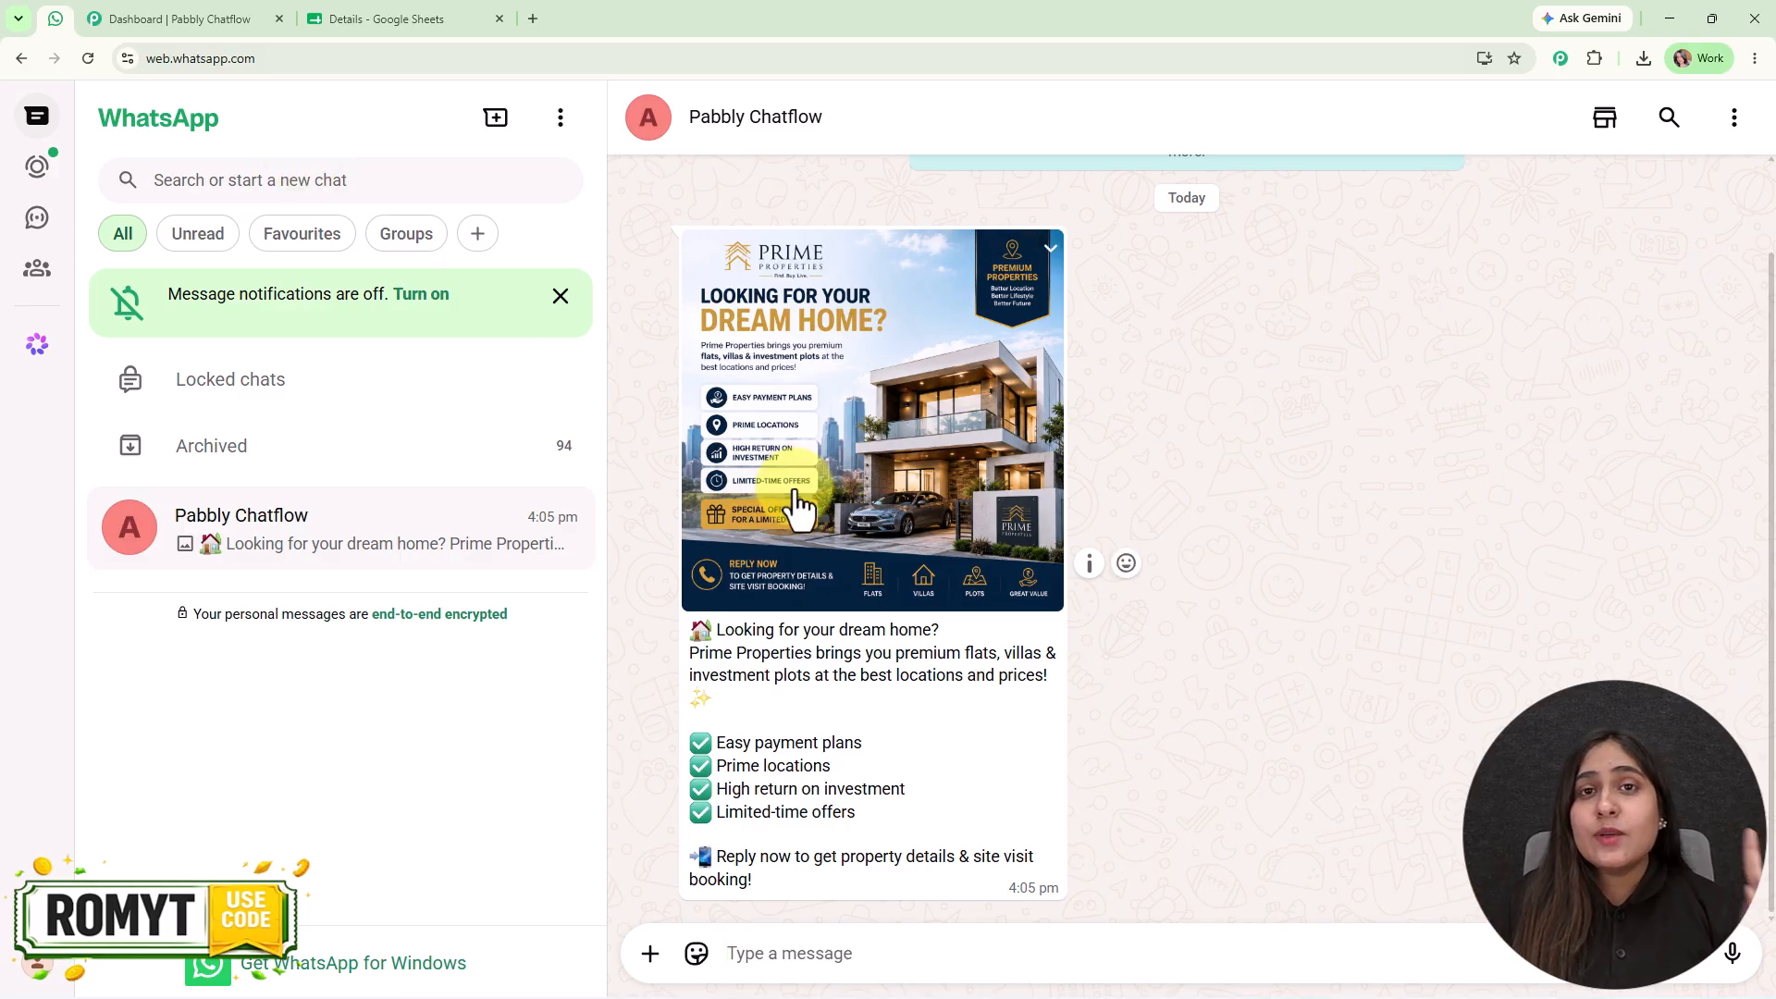
click(416, 4)
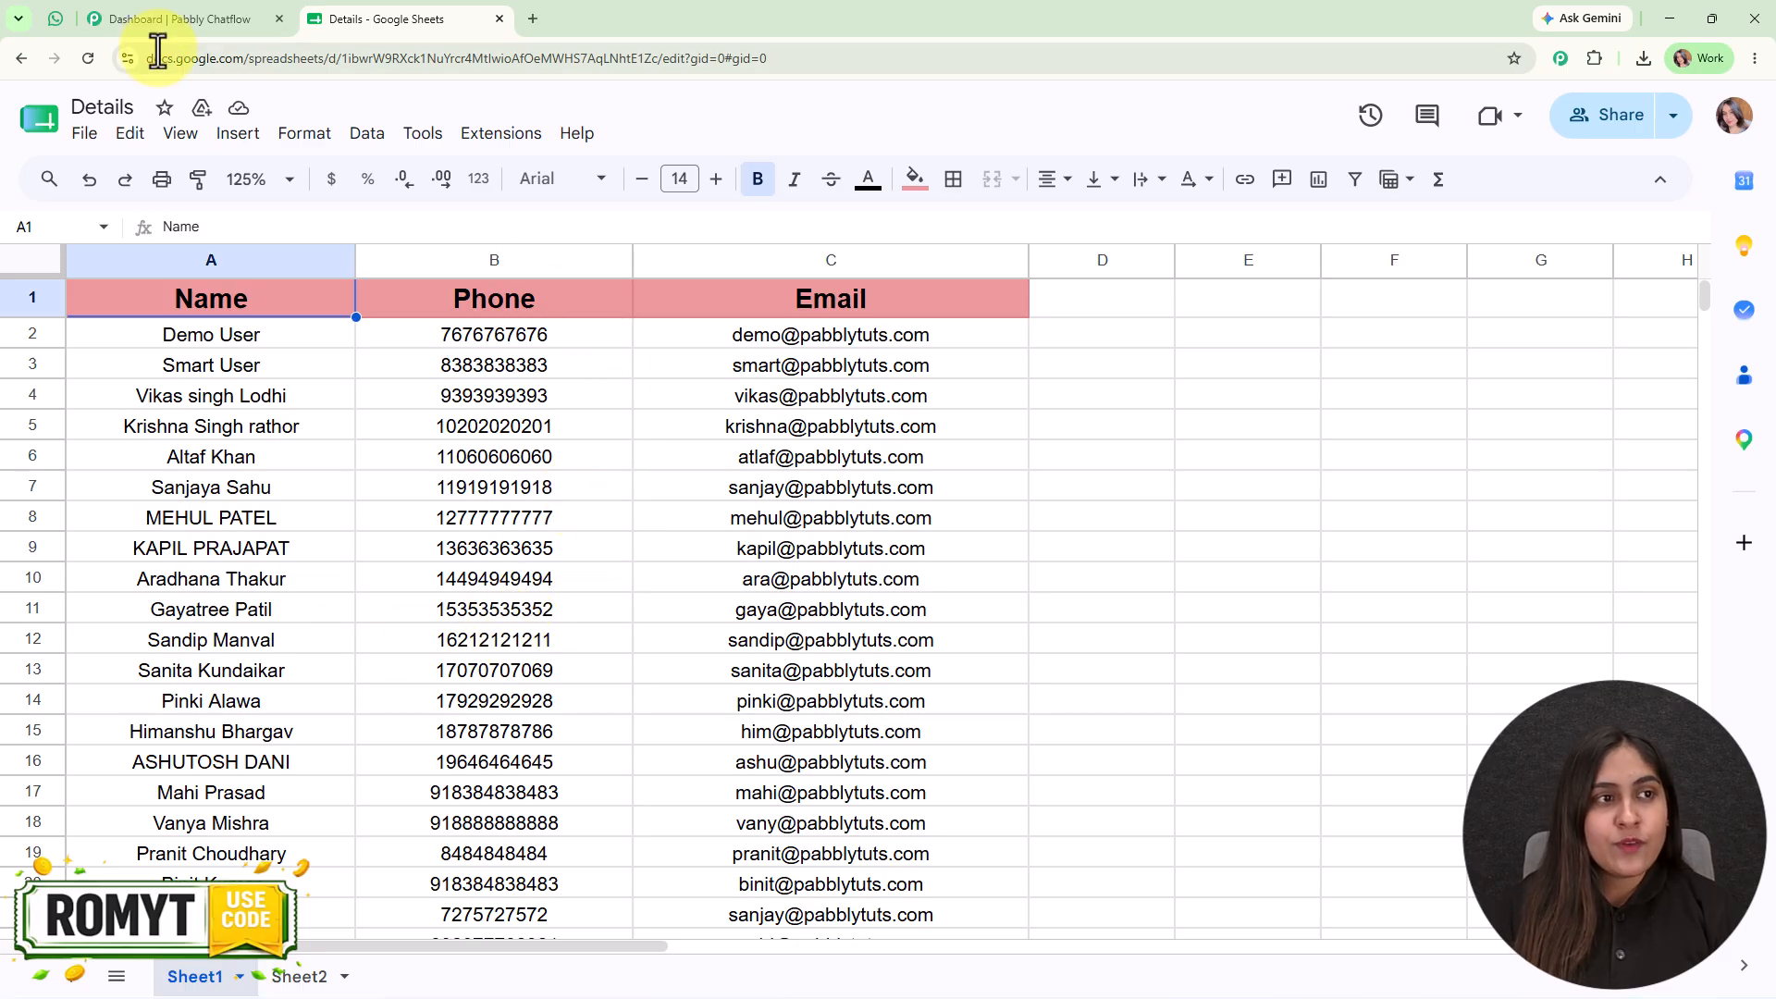
click(192, 17)
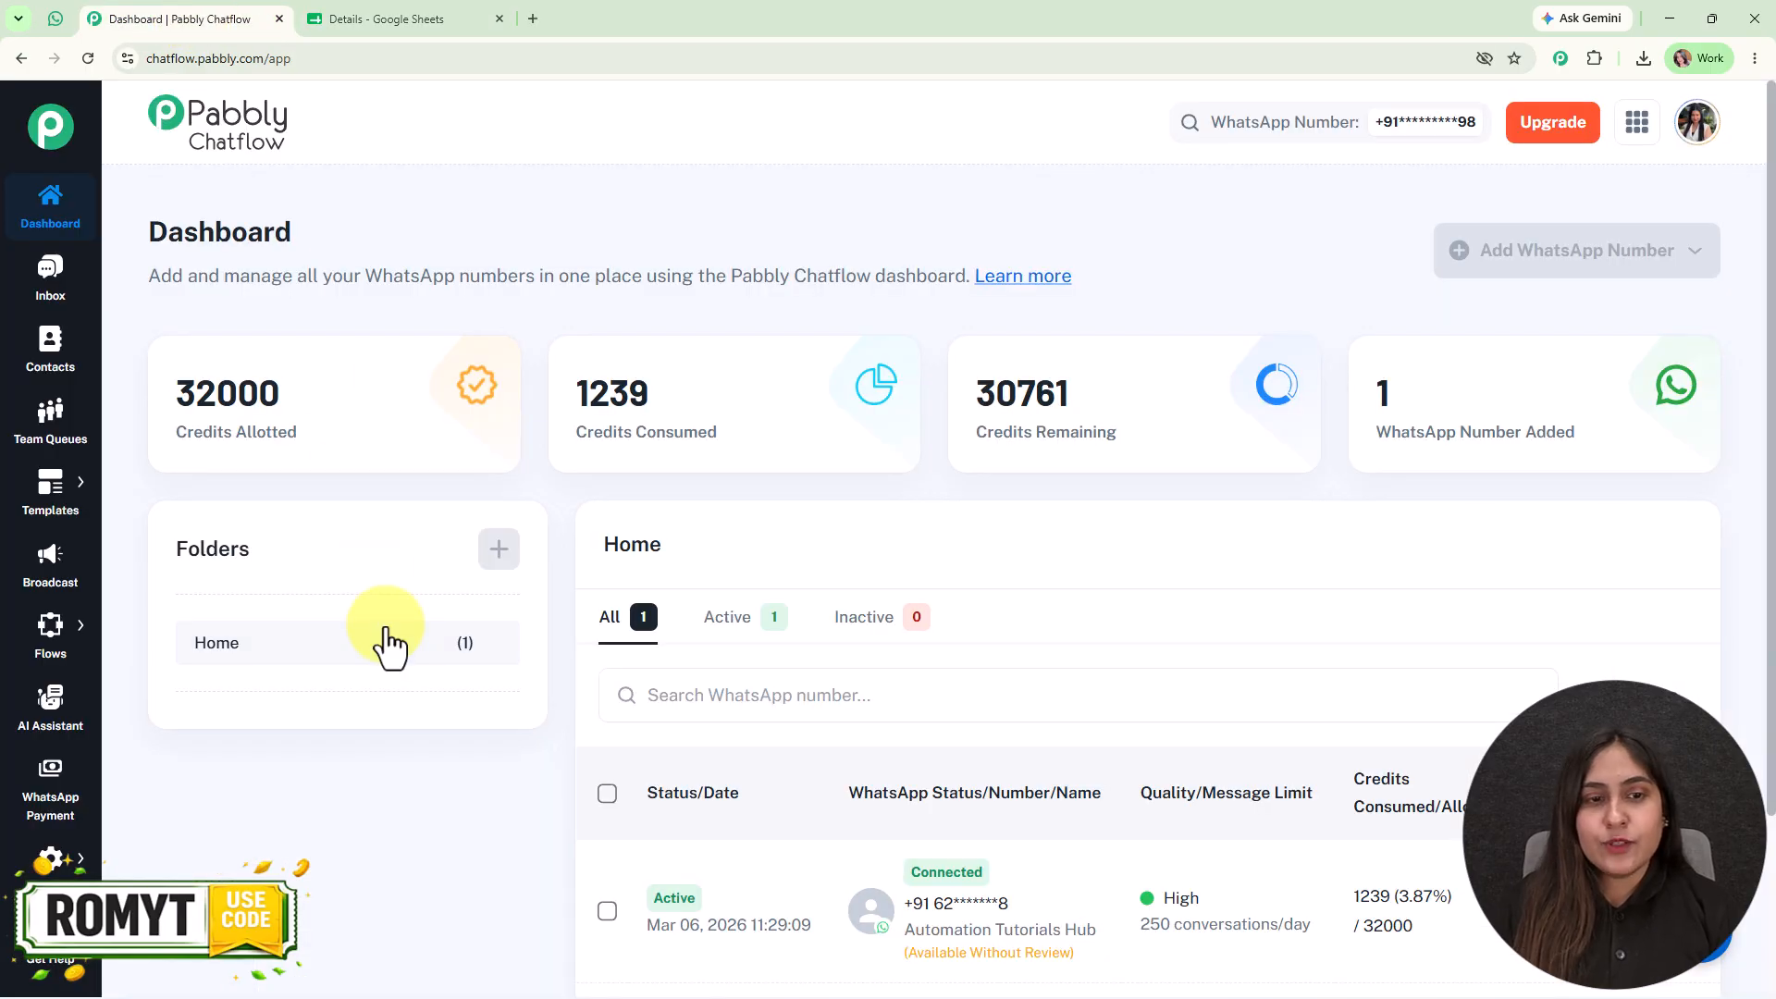
- Open the pabbly.com/chatflow website in a new browser tab and sign in to reach the Pabbly apps page
click(533, 18)
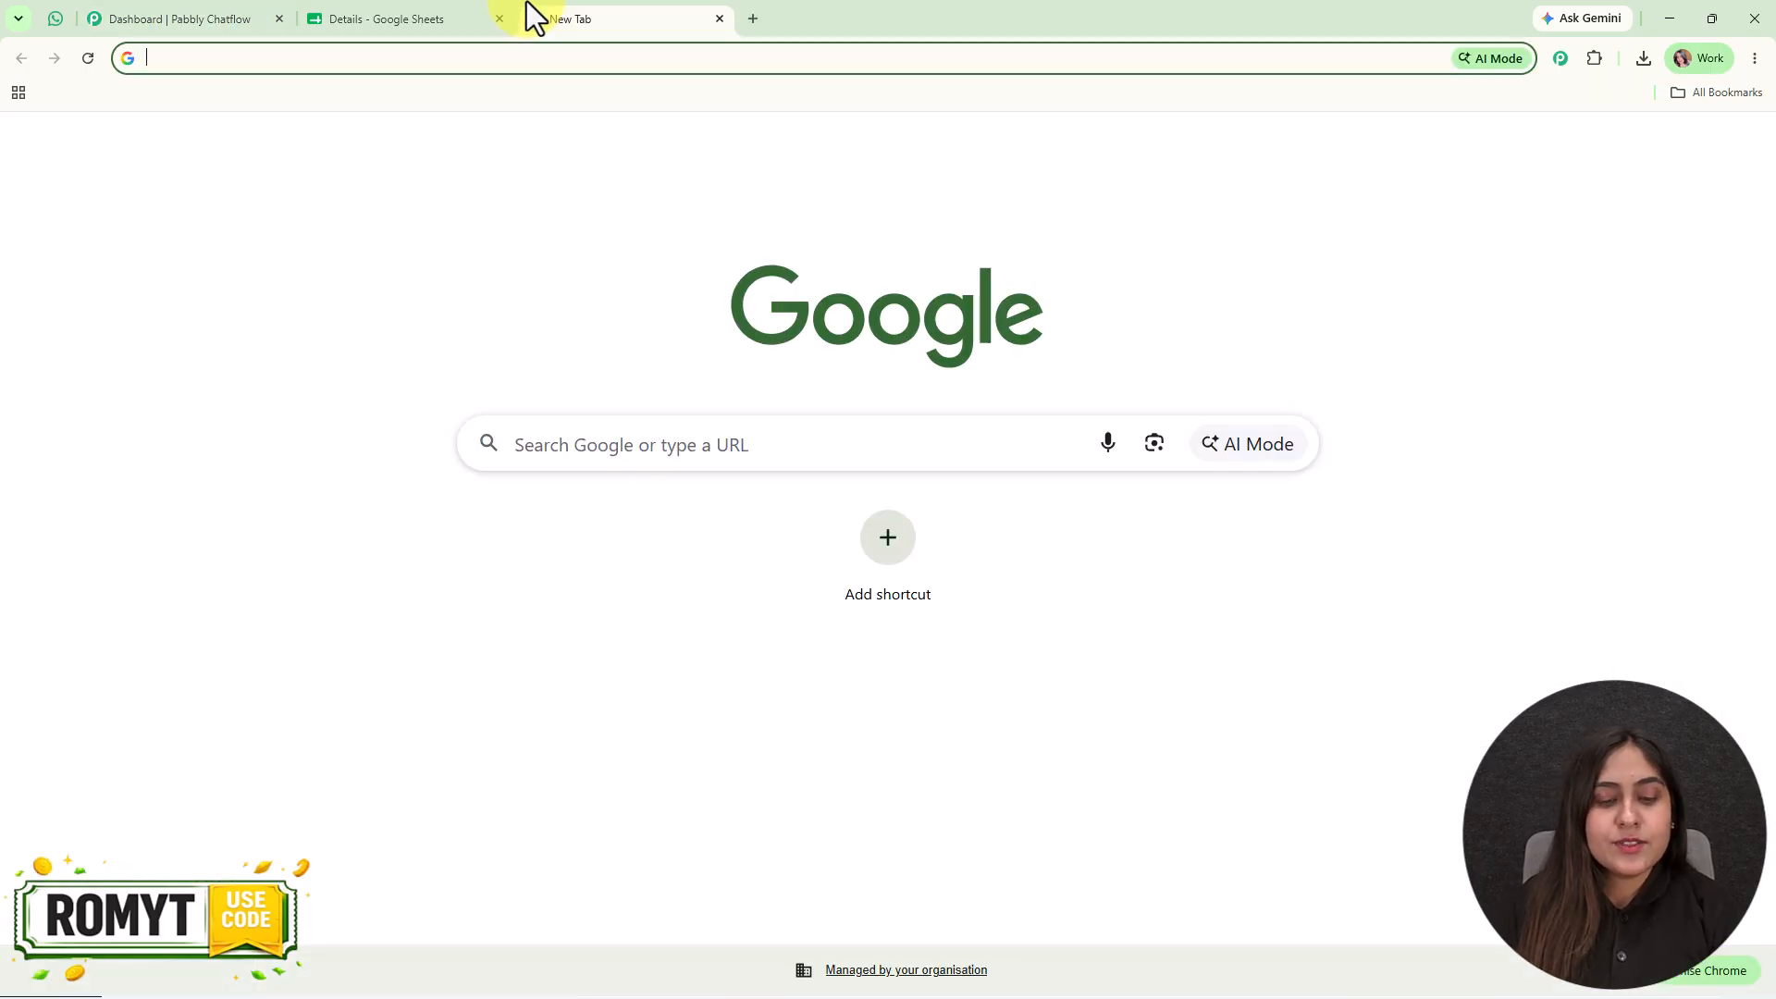
text(pabb)
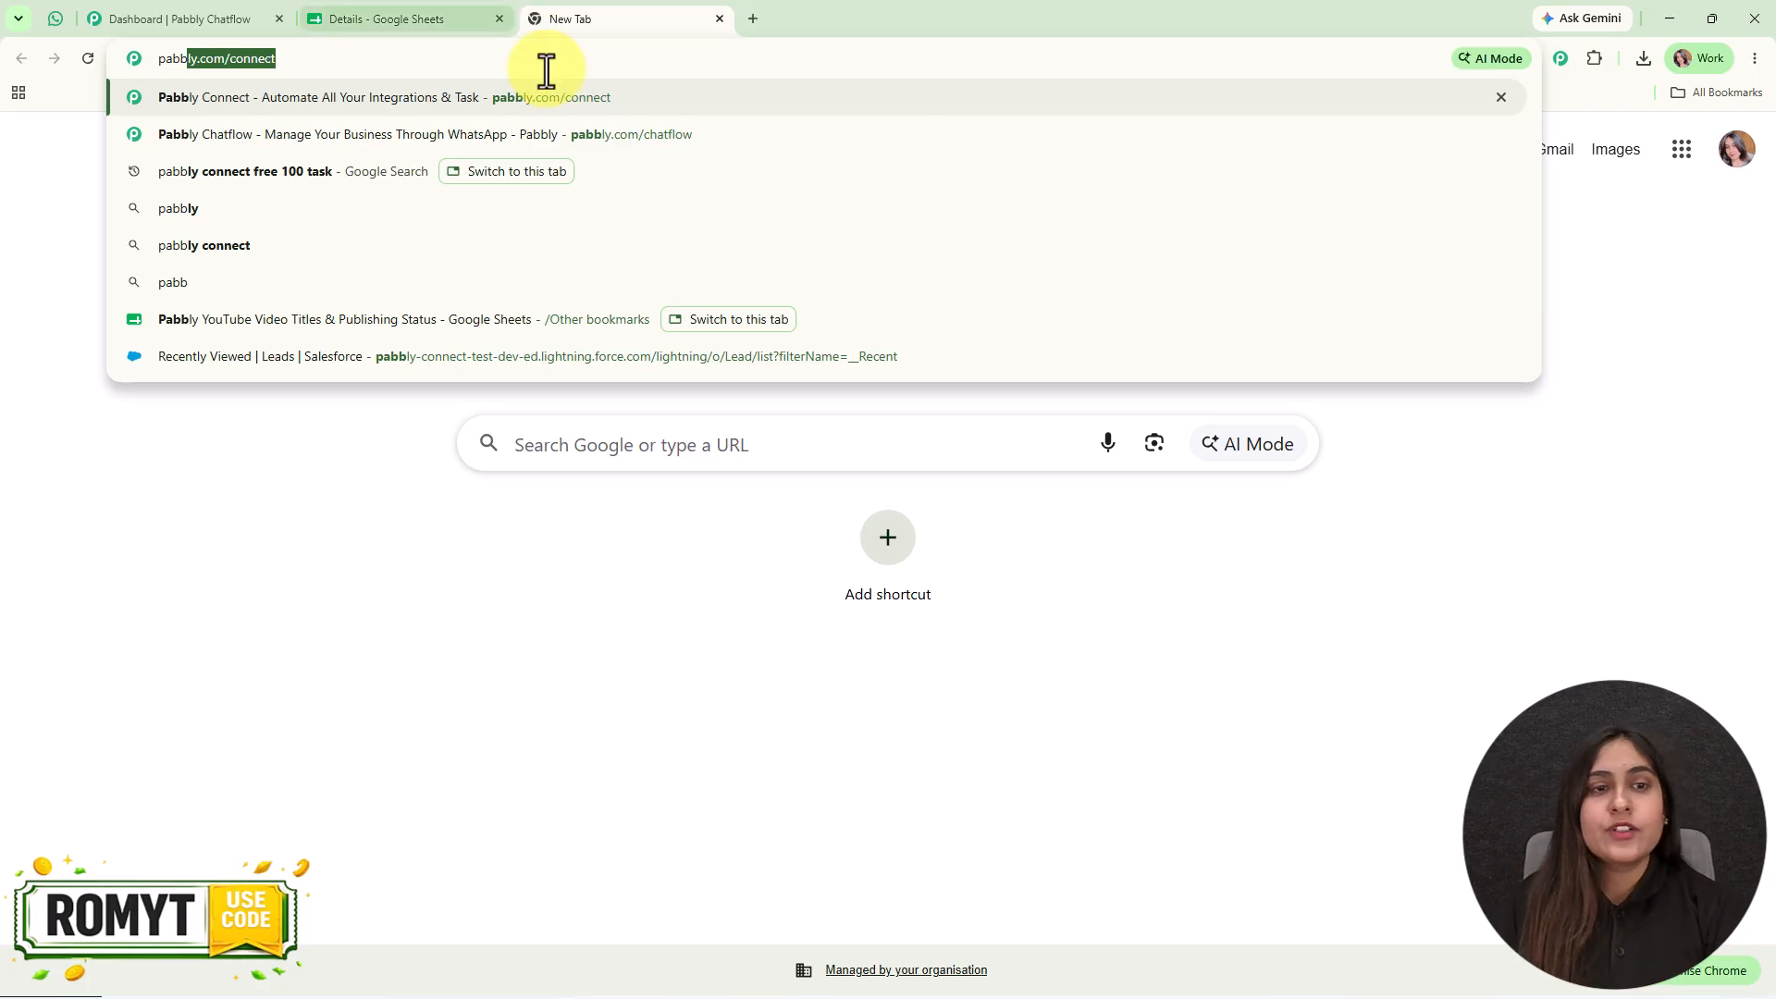
key(Down)
click(595, 129)
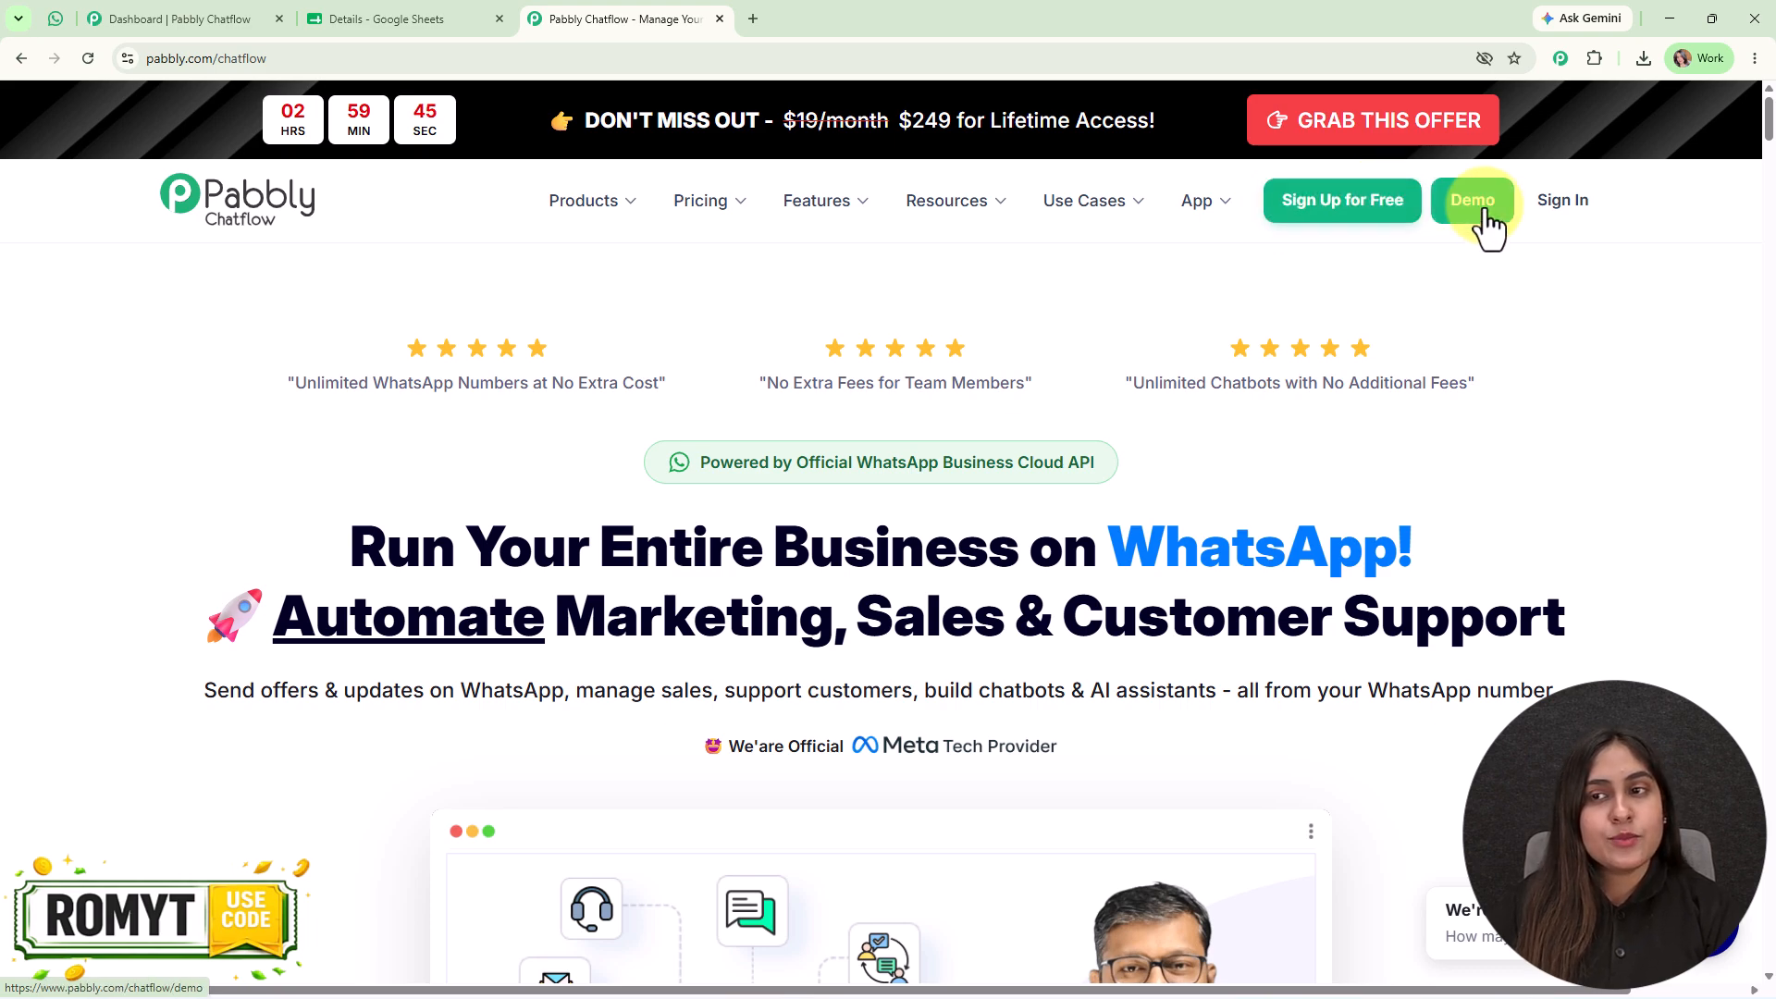
click(1578, 207)
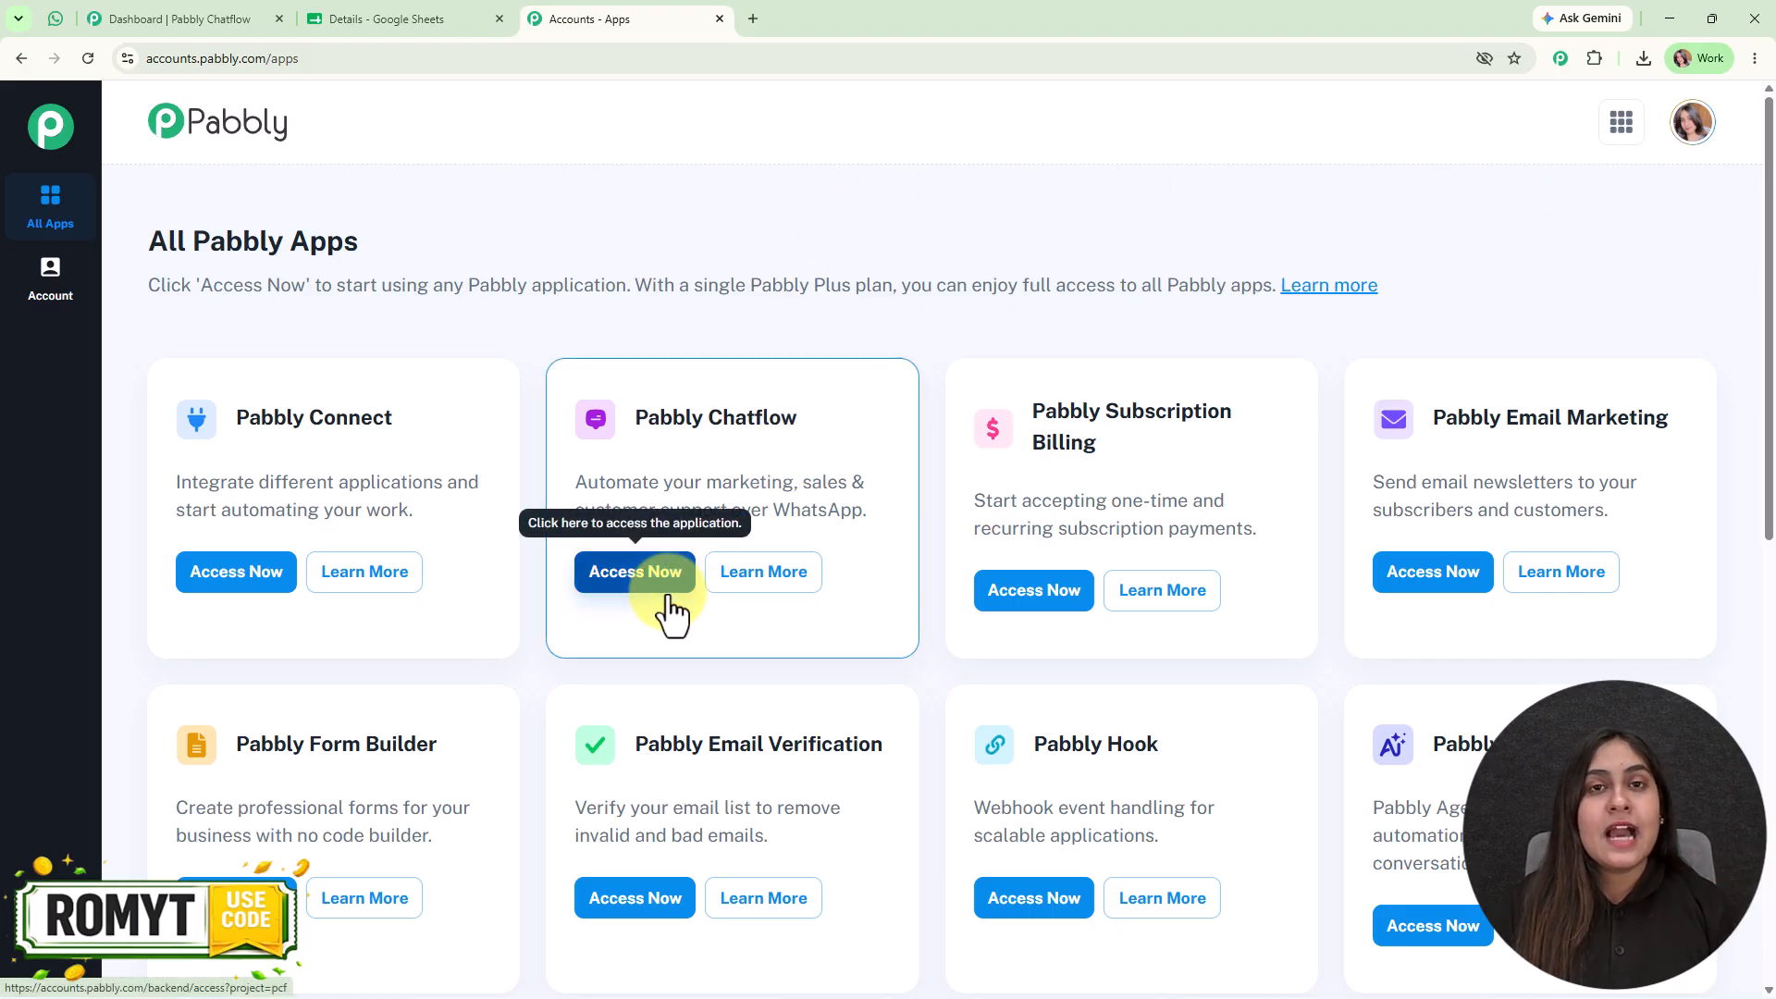
- Examine the connected WhatsApp number on the Chatflow dashboard and the sample property message in WhatsApp Web
click(178, 19)
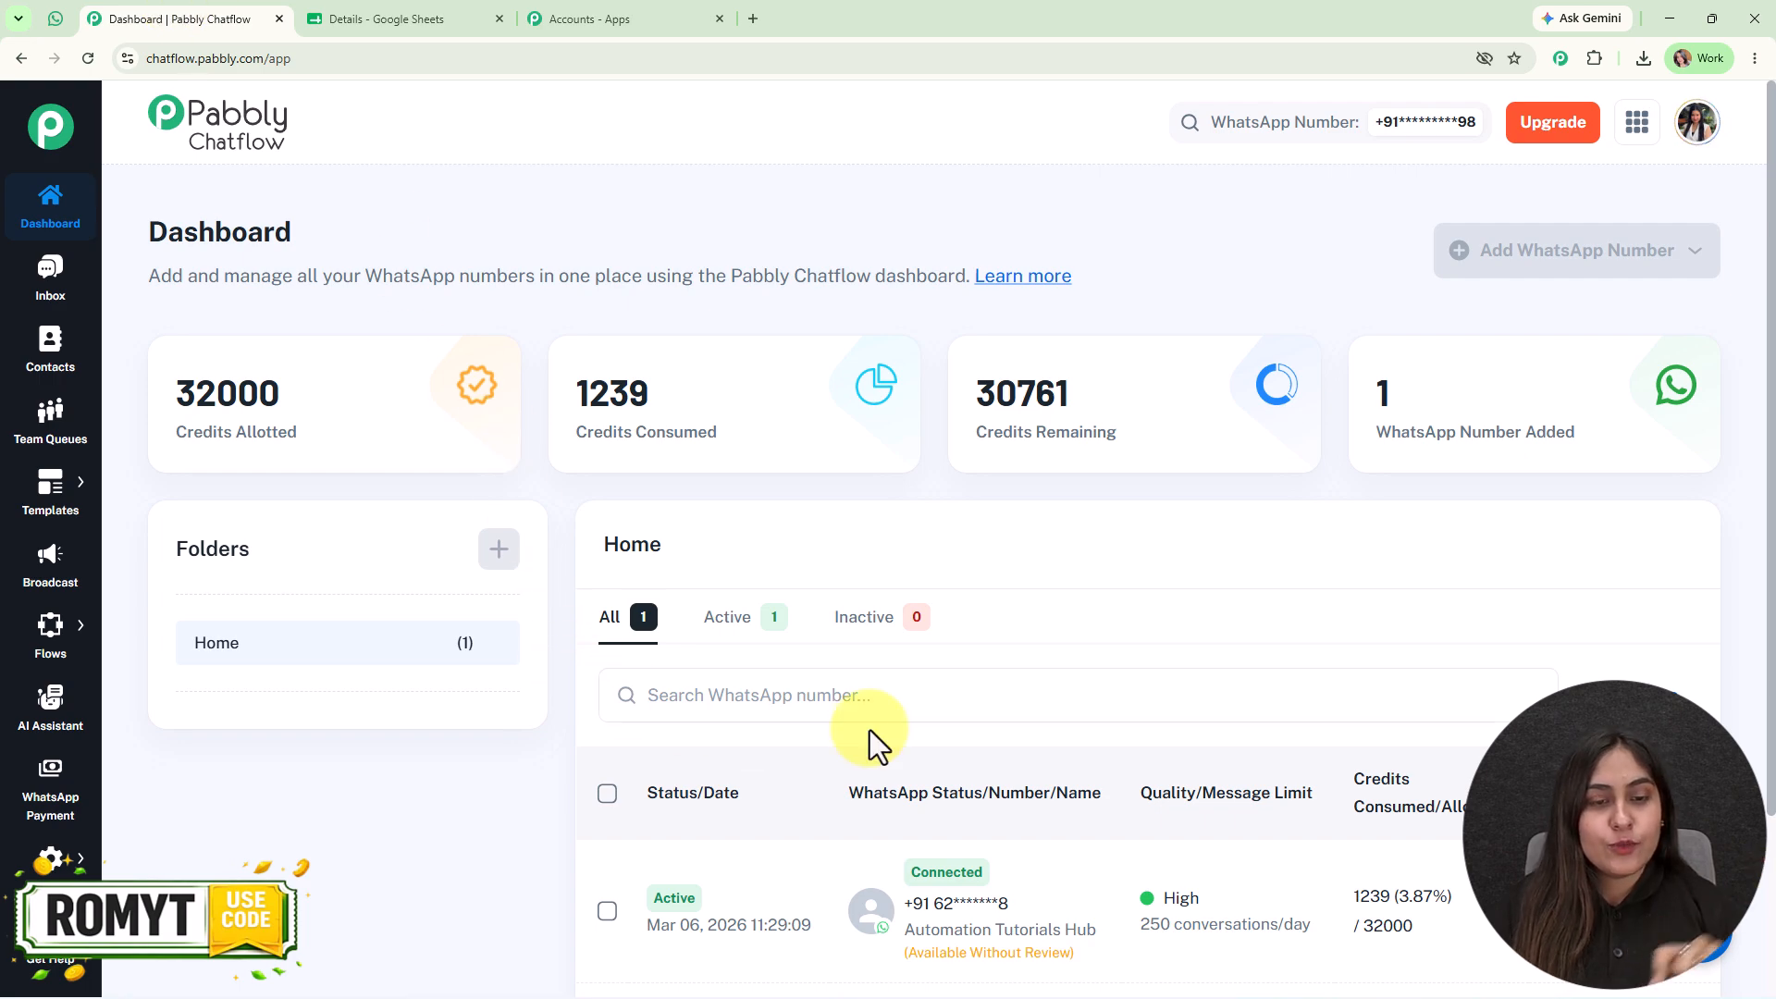
scroll(741, 741, down, 3)
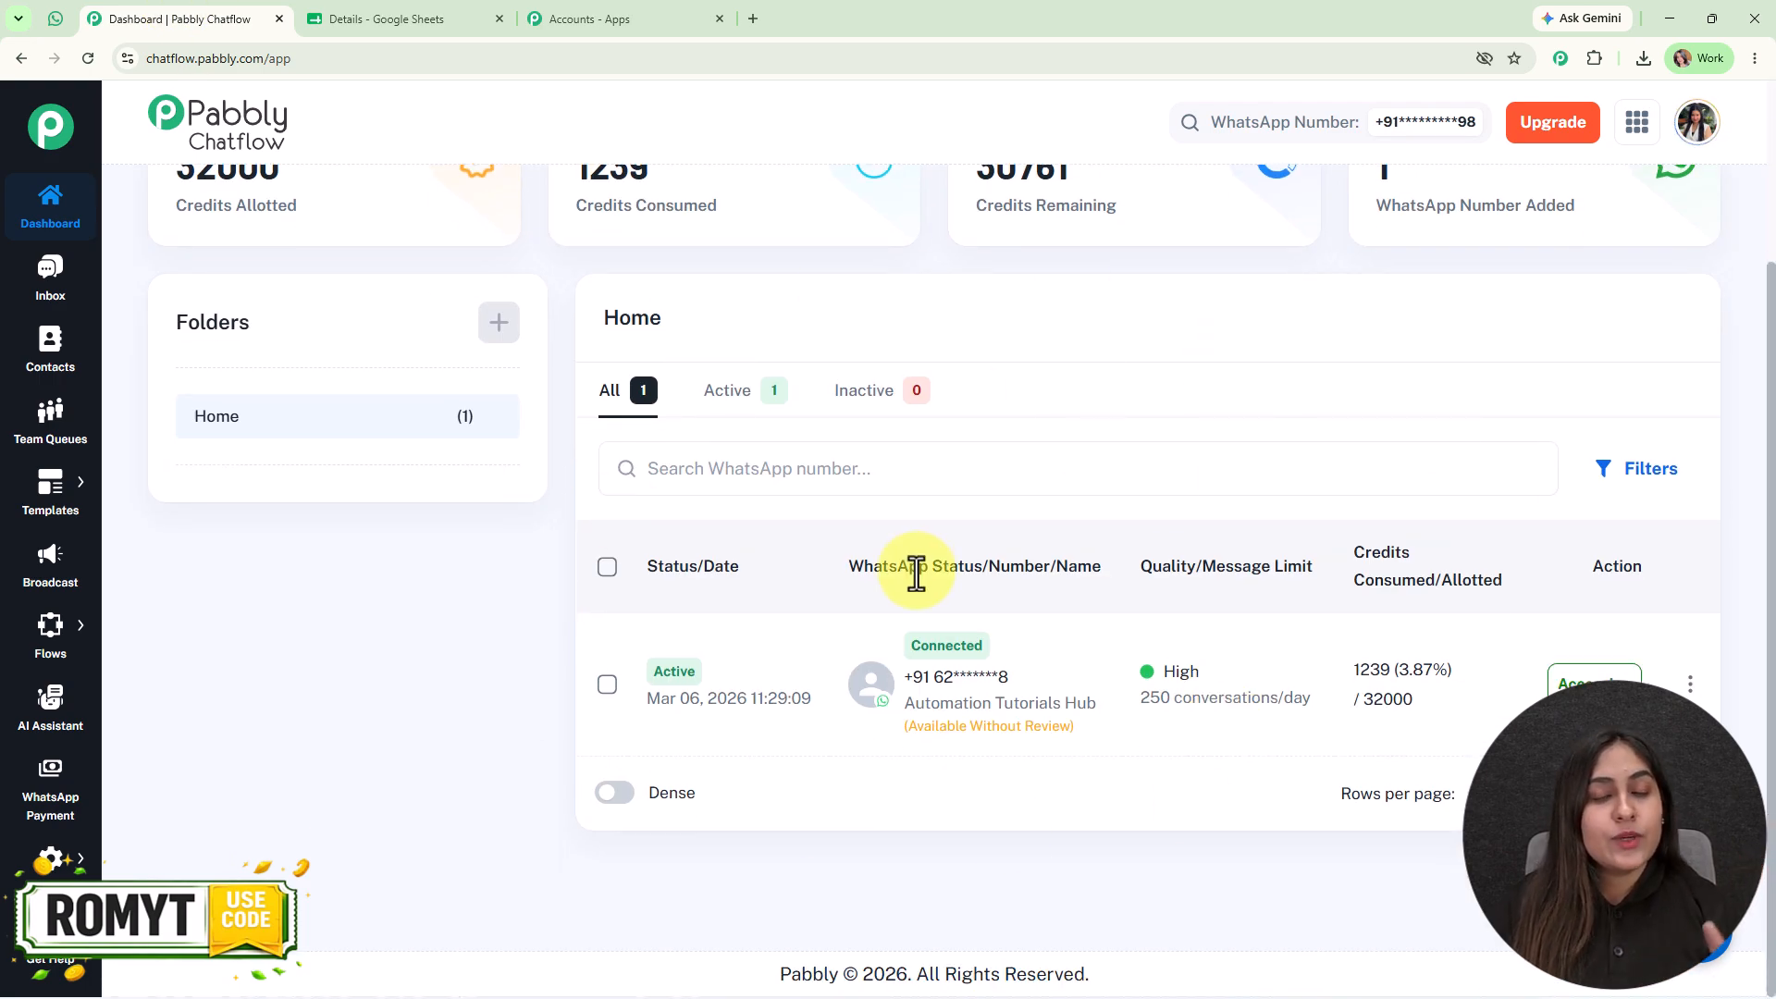
mouse_move(915, 573)
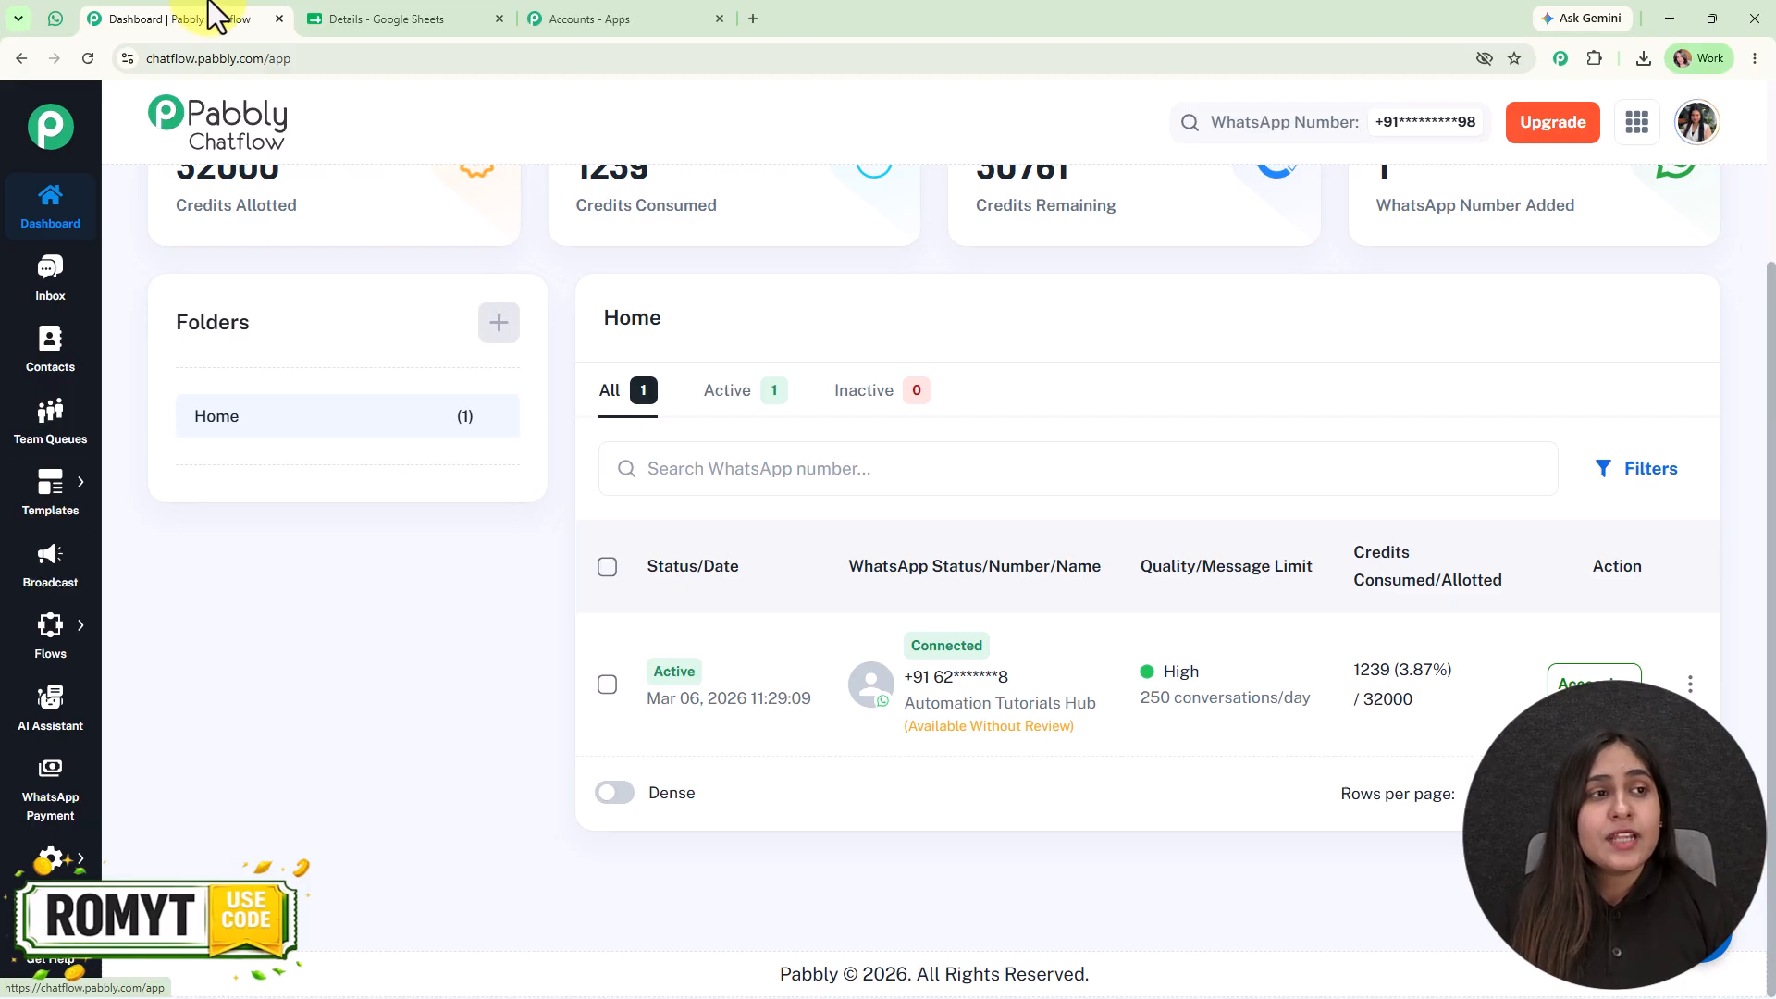
click(55, 18)
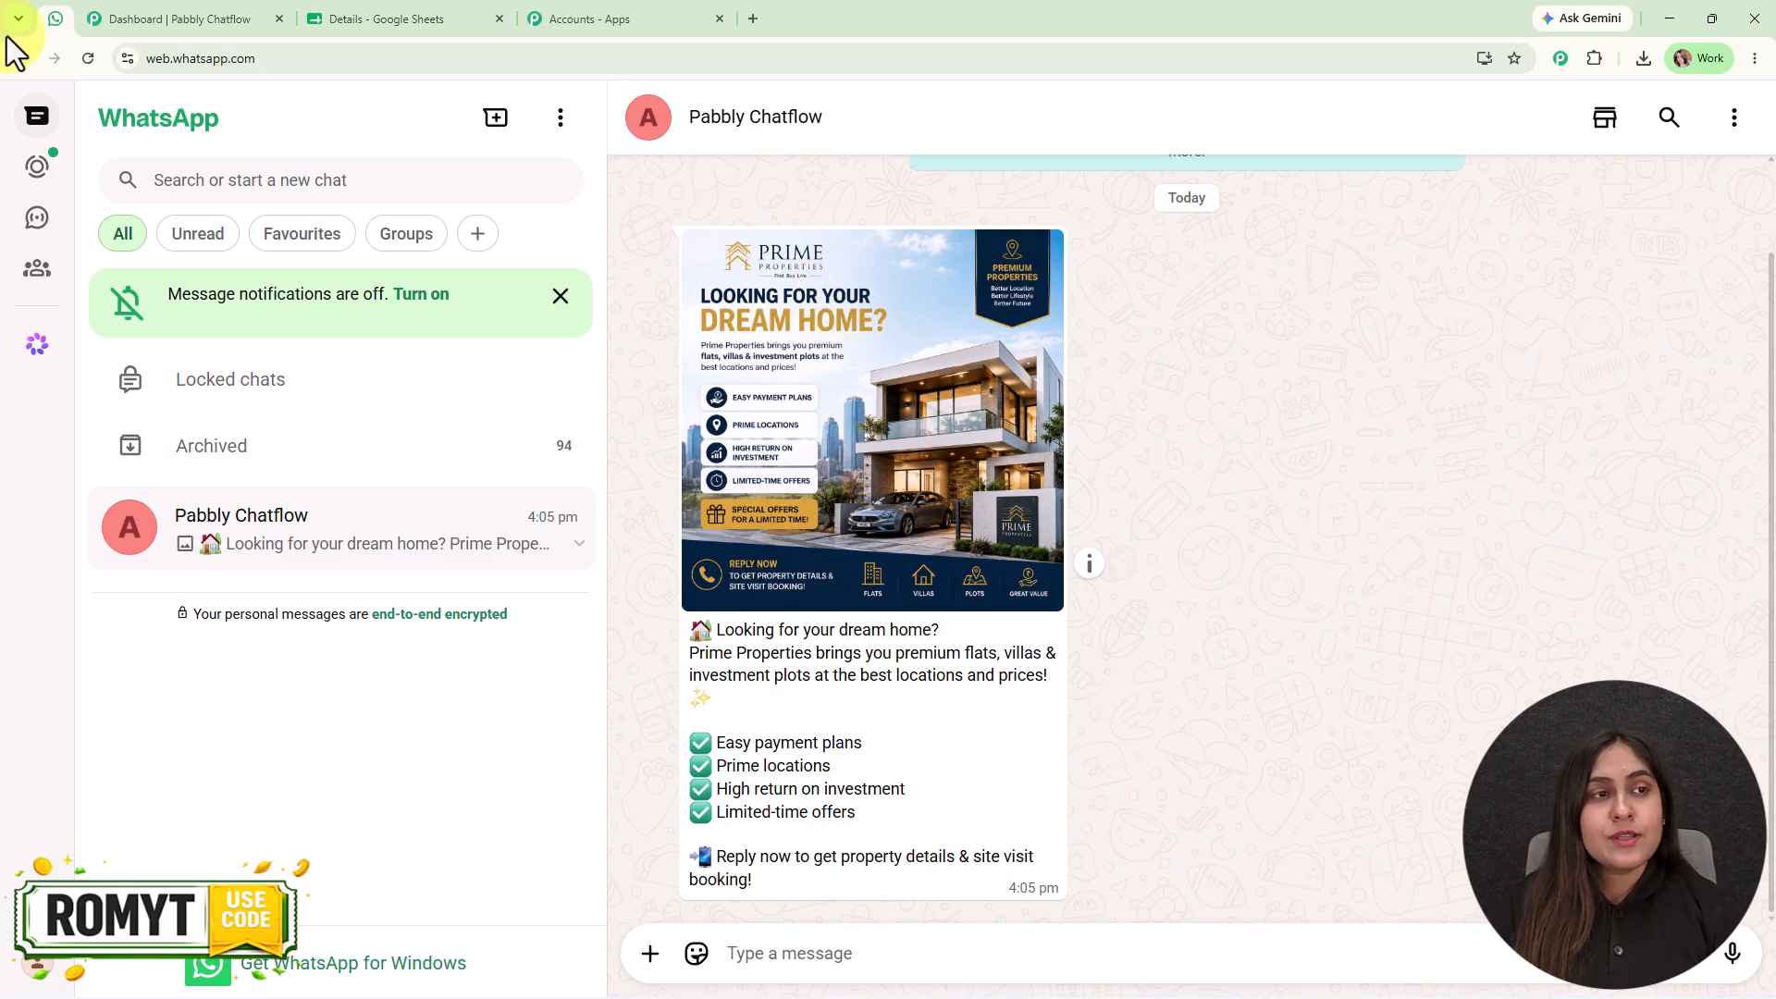
click(196, 4)
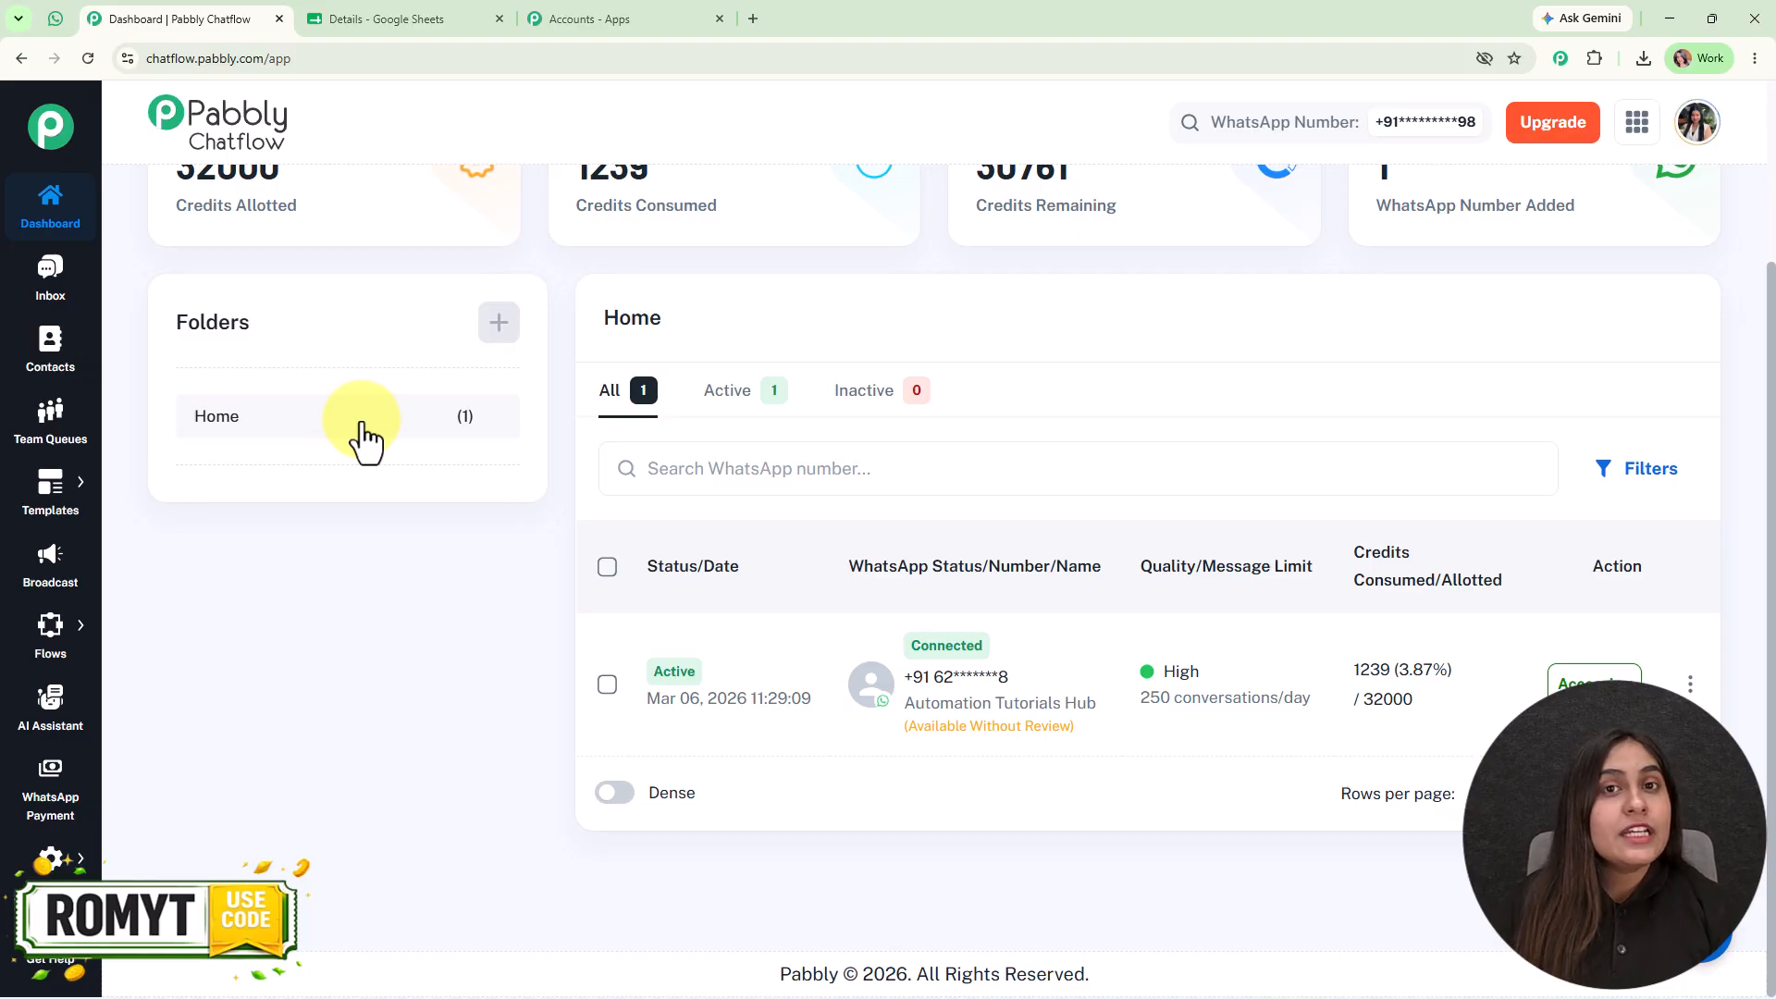
- Search the templates list for "real", preview the real_estate_message template and check its approval status
mouse_move(67, 508)
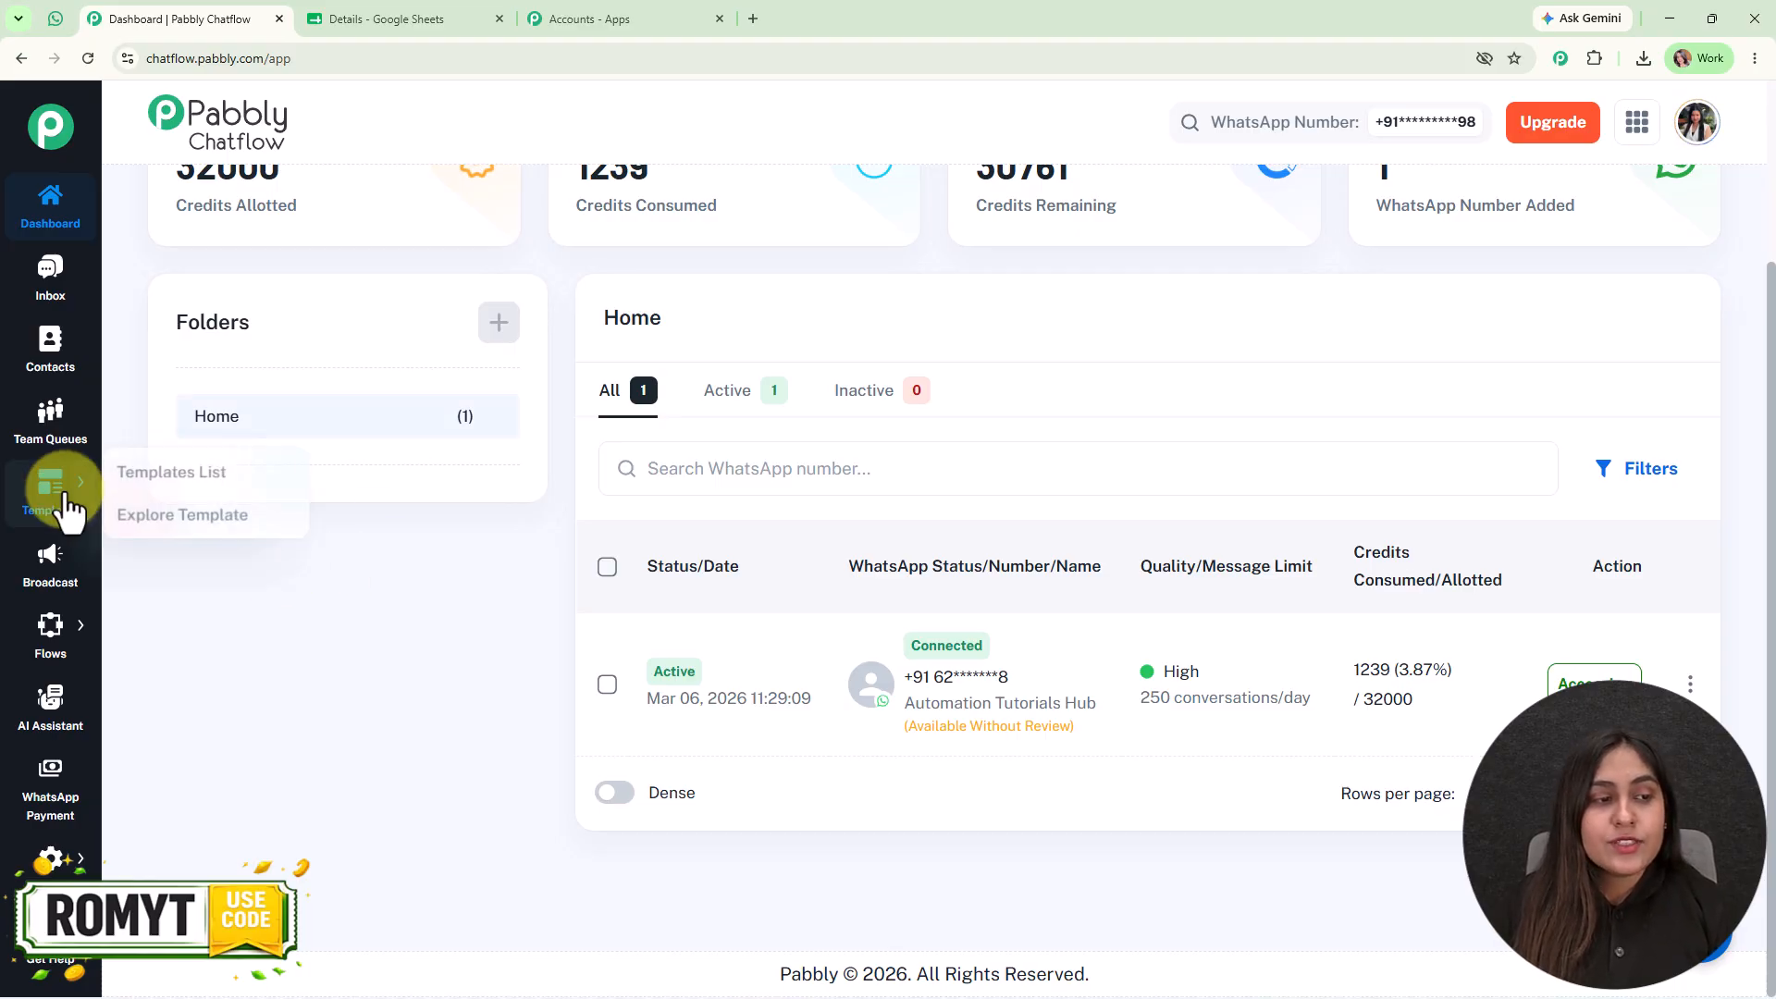
click(165, 498)
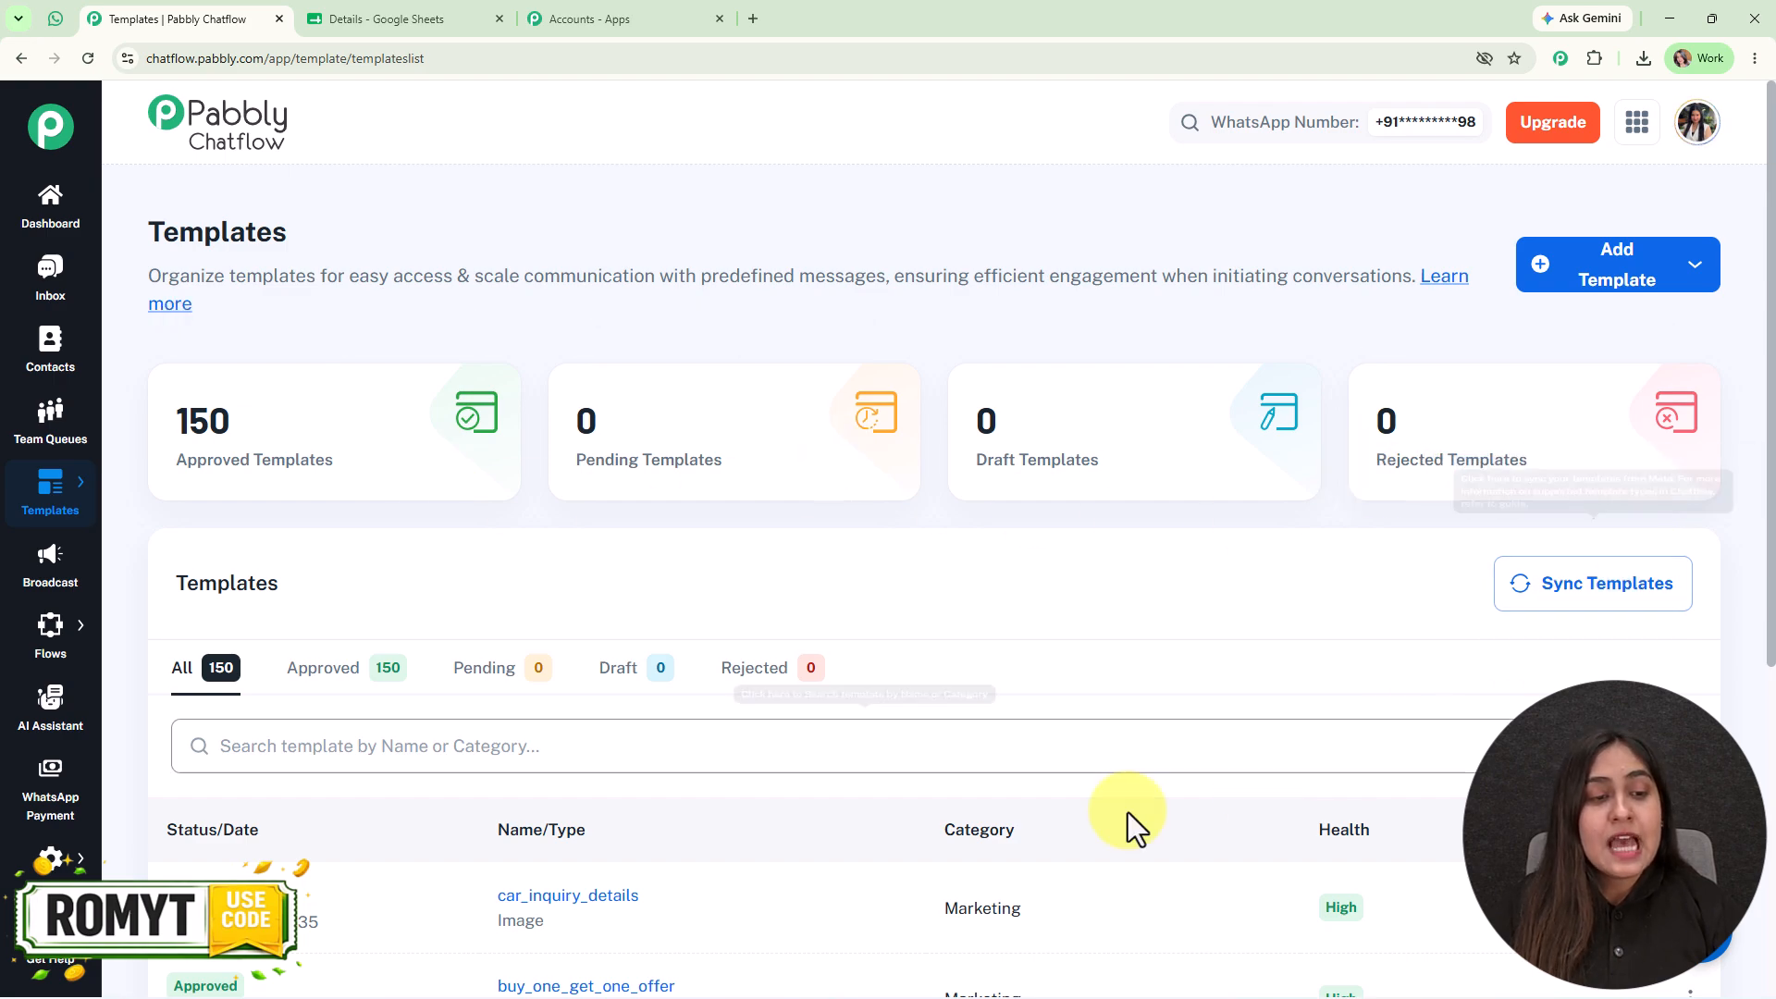
scroll(844, 857, down, 3)
click(581, 472)
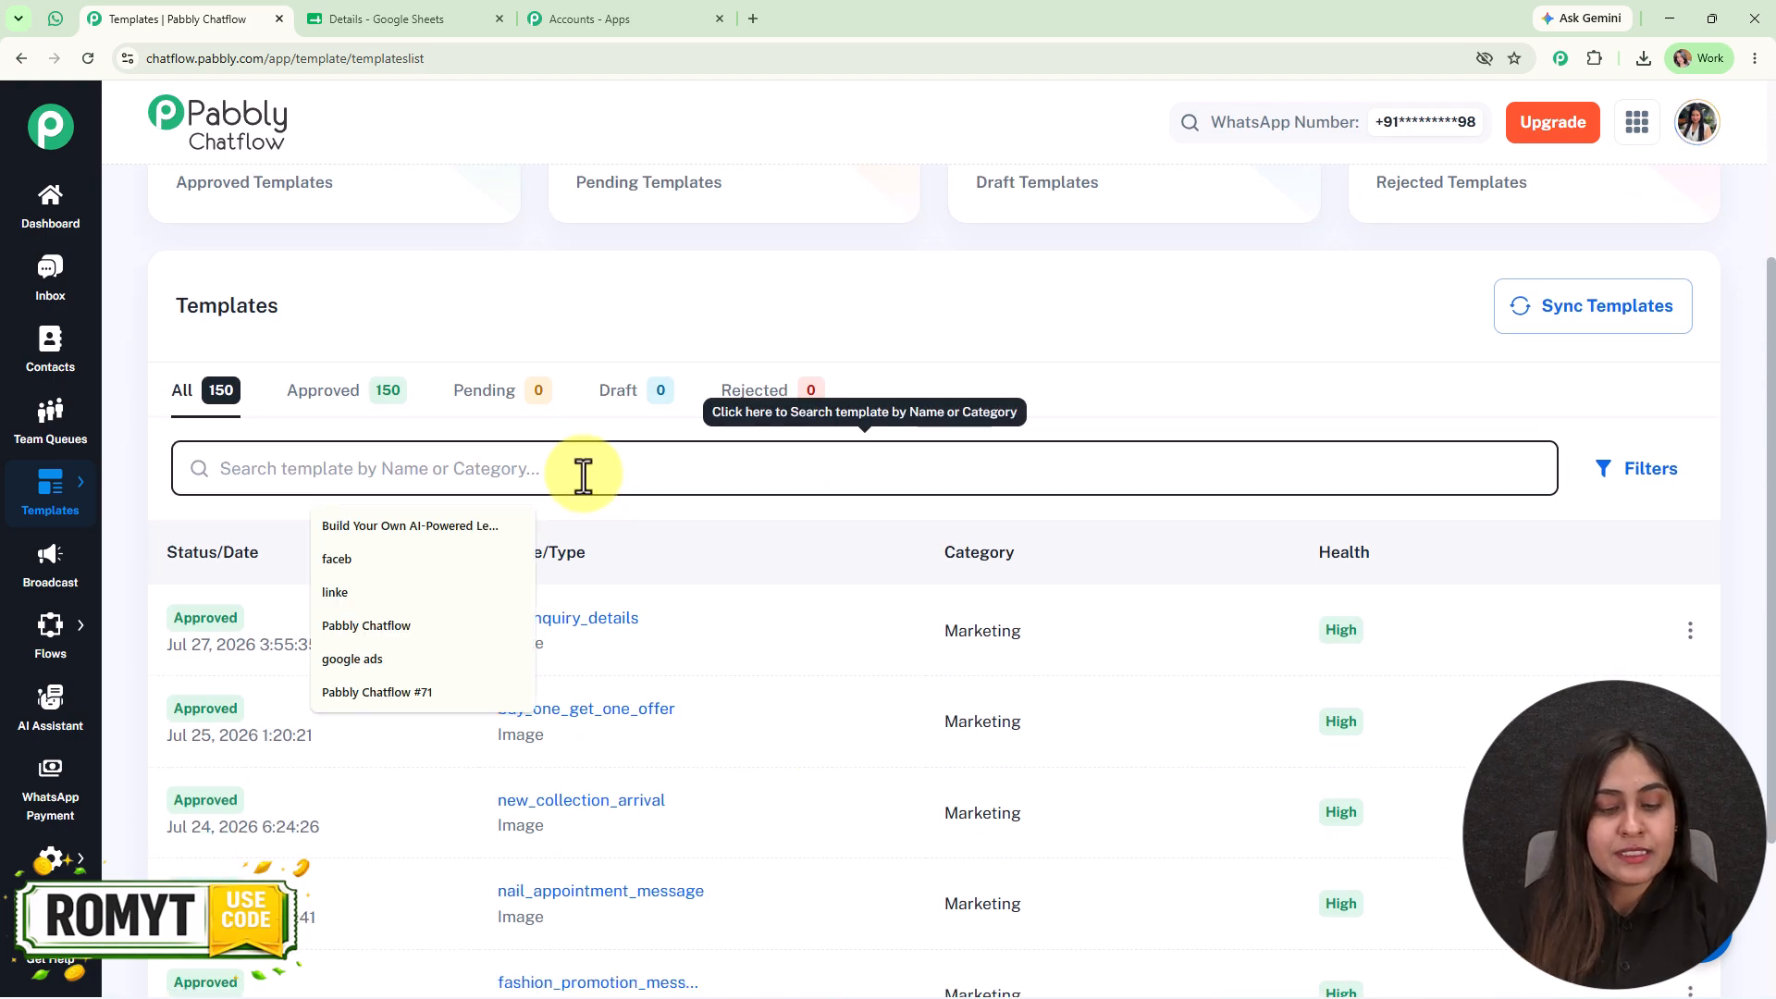
text(prop)
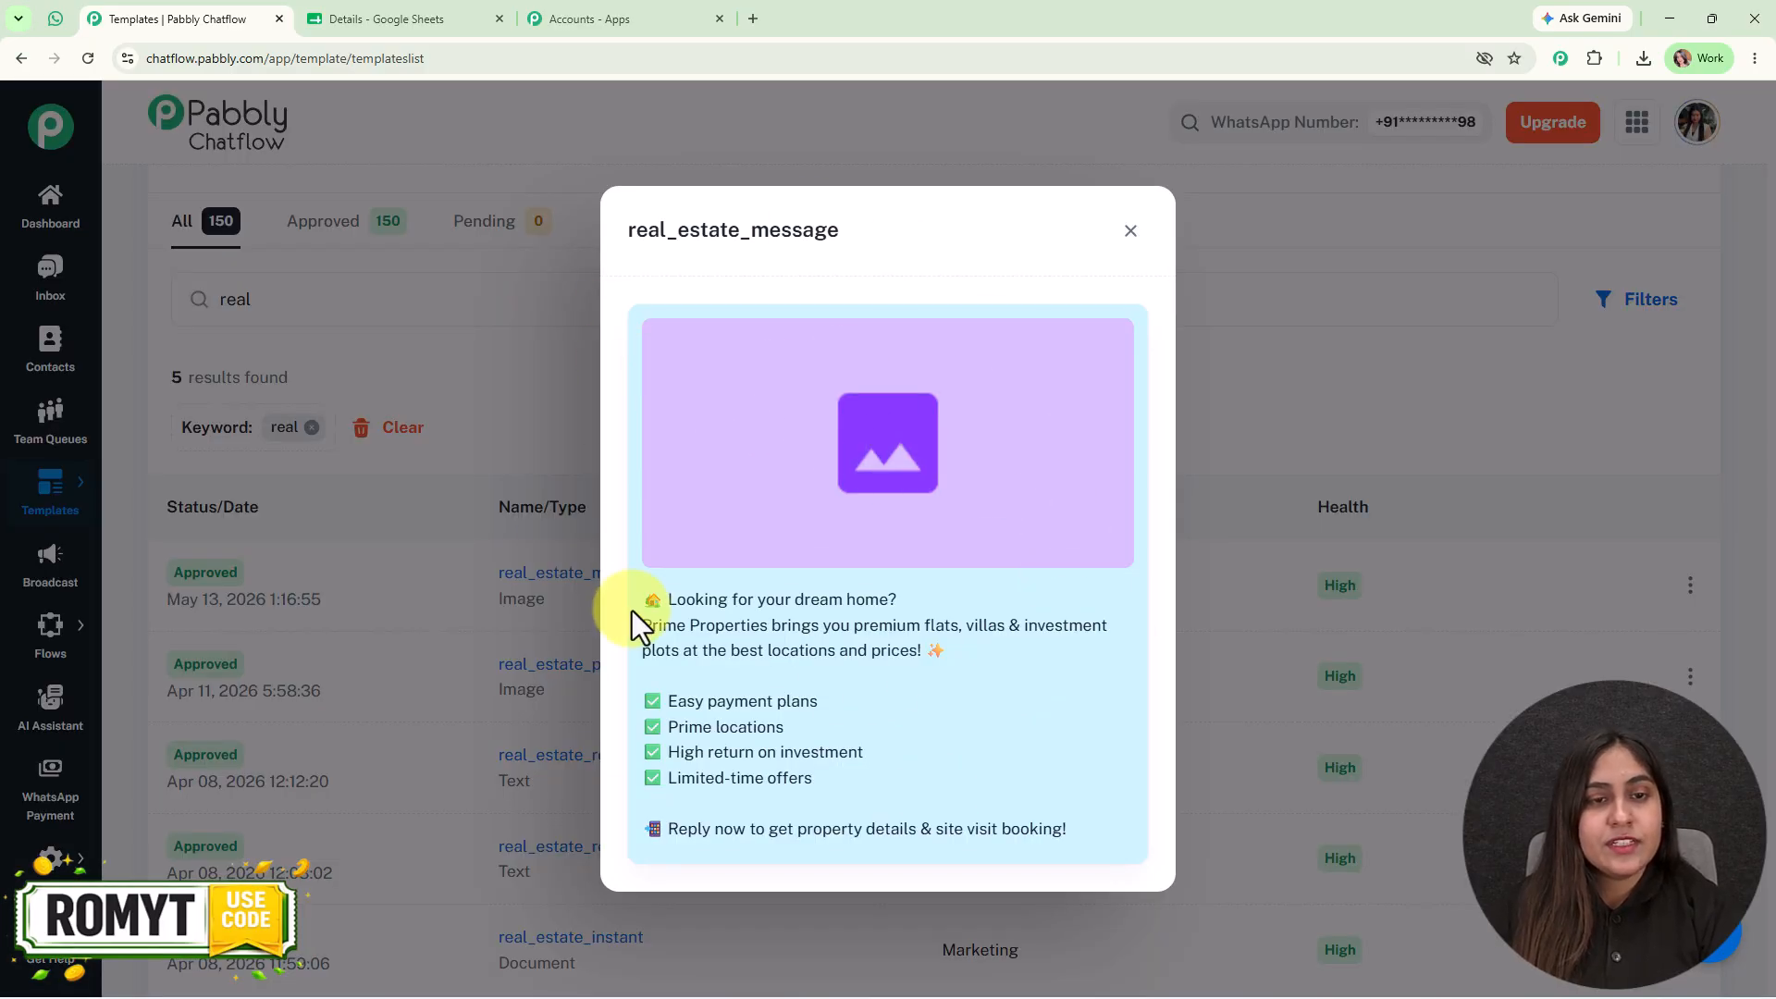
click(1121, 224)
mouse_move(183, 575)
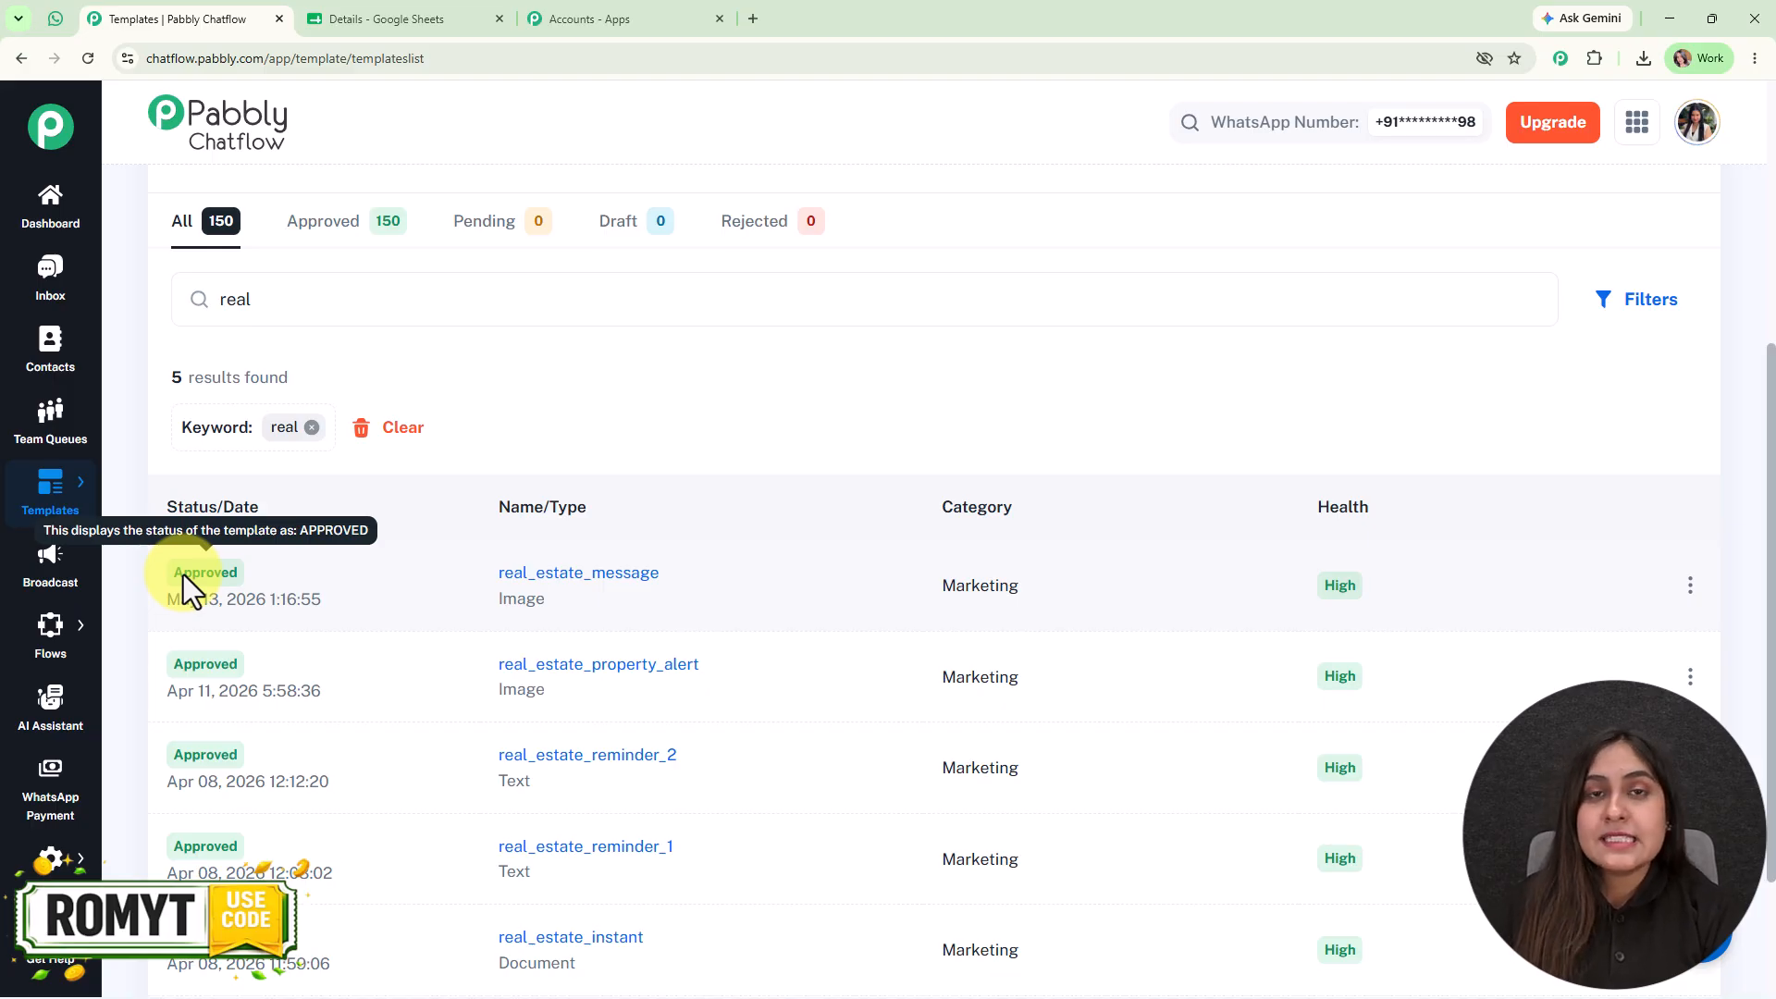
- Start a new WhatsApp broadcast from the Broadcast section
click(53, 581)
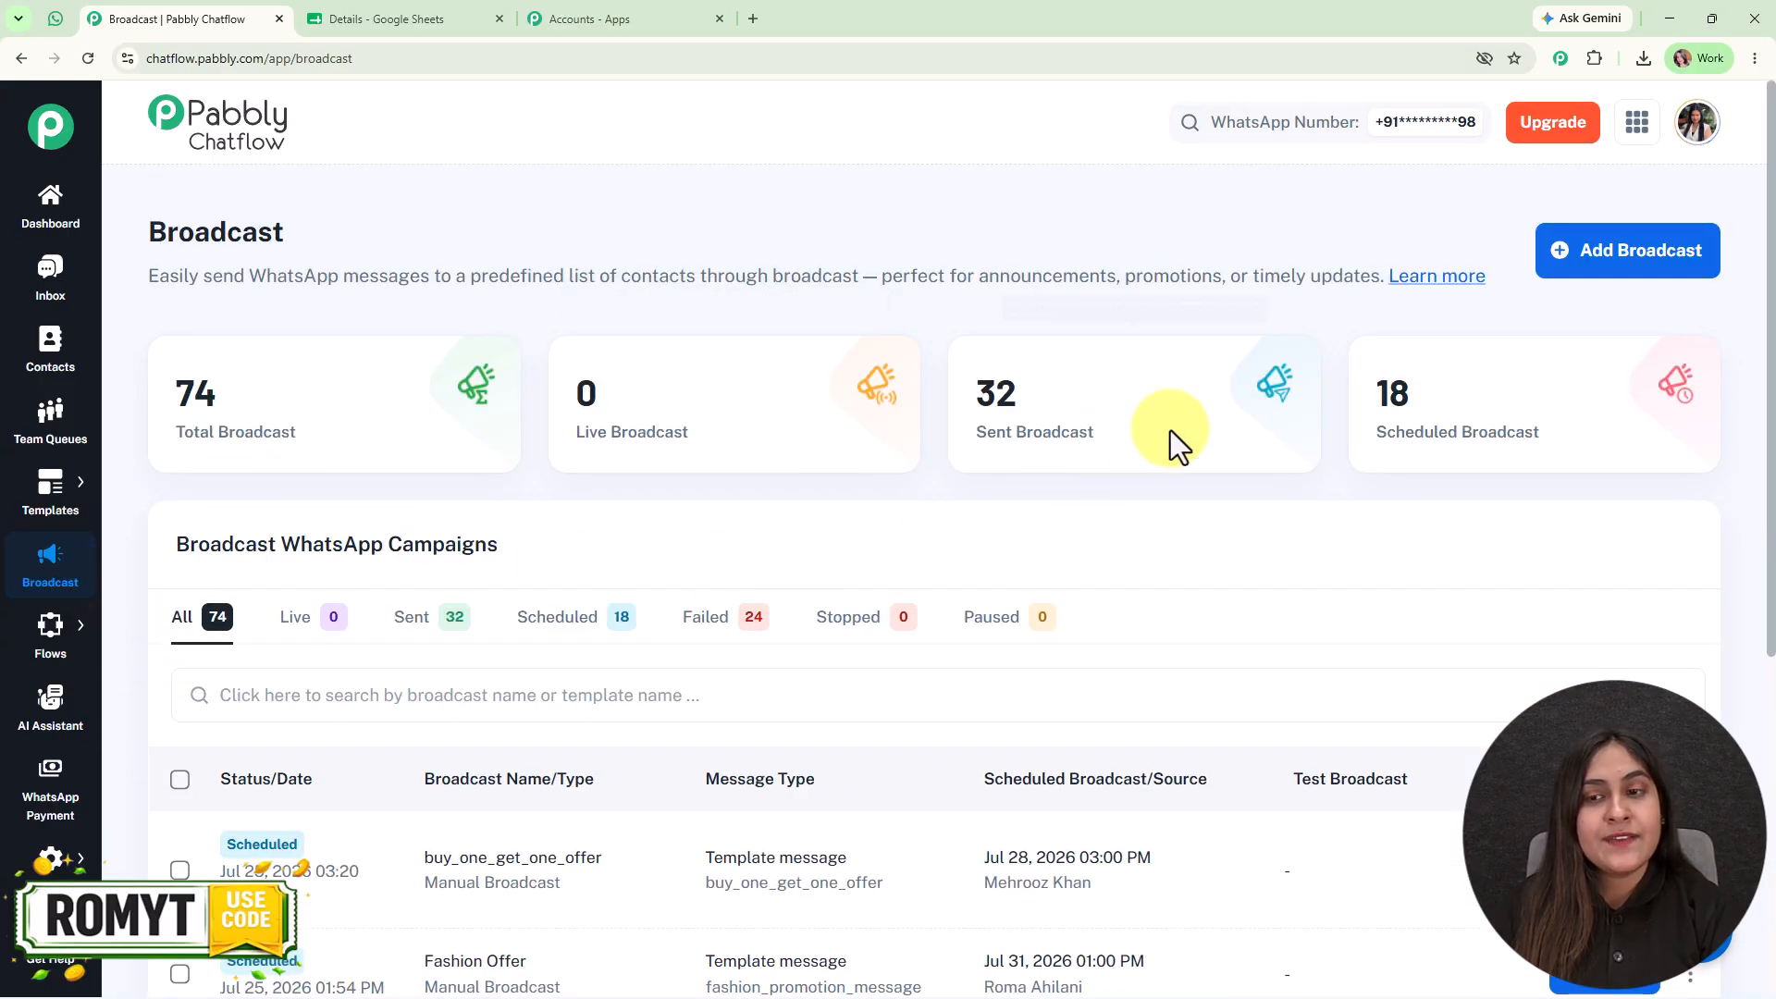
mouse_move(1441, 463)
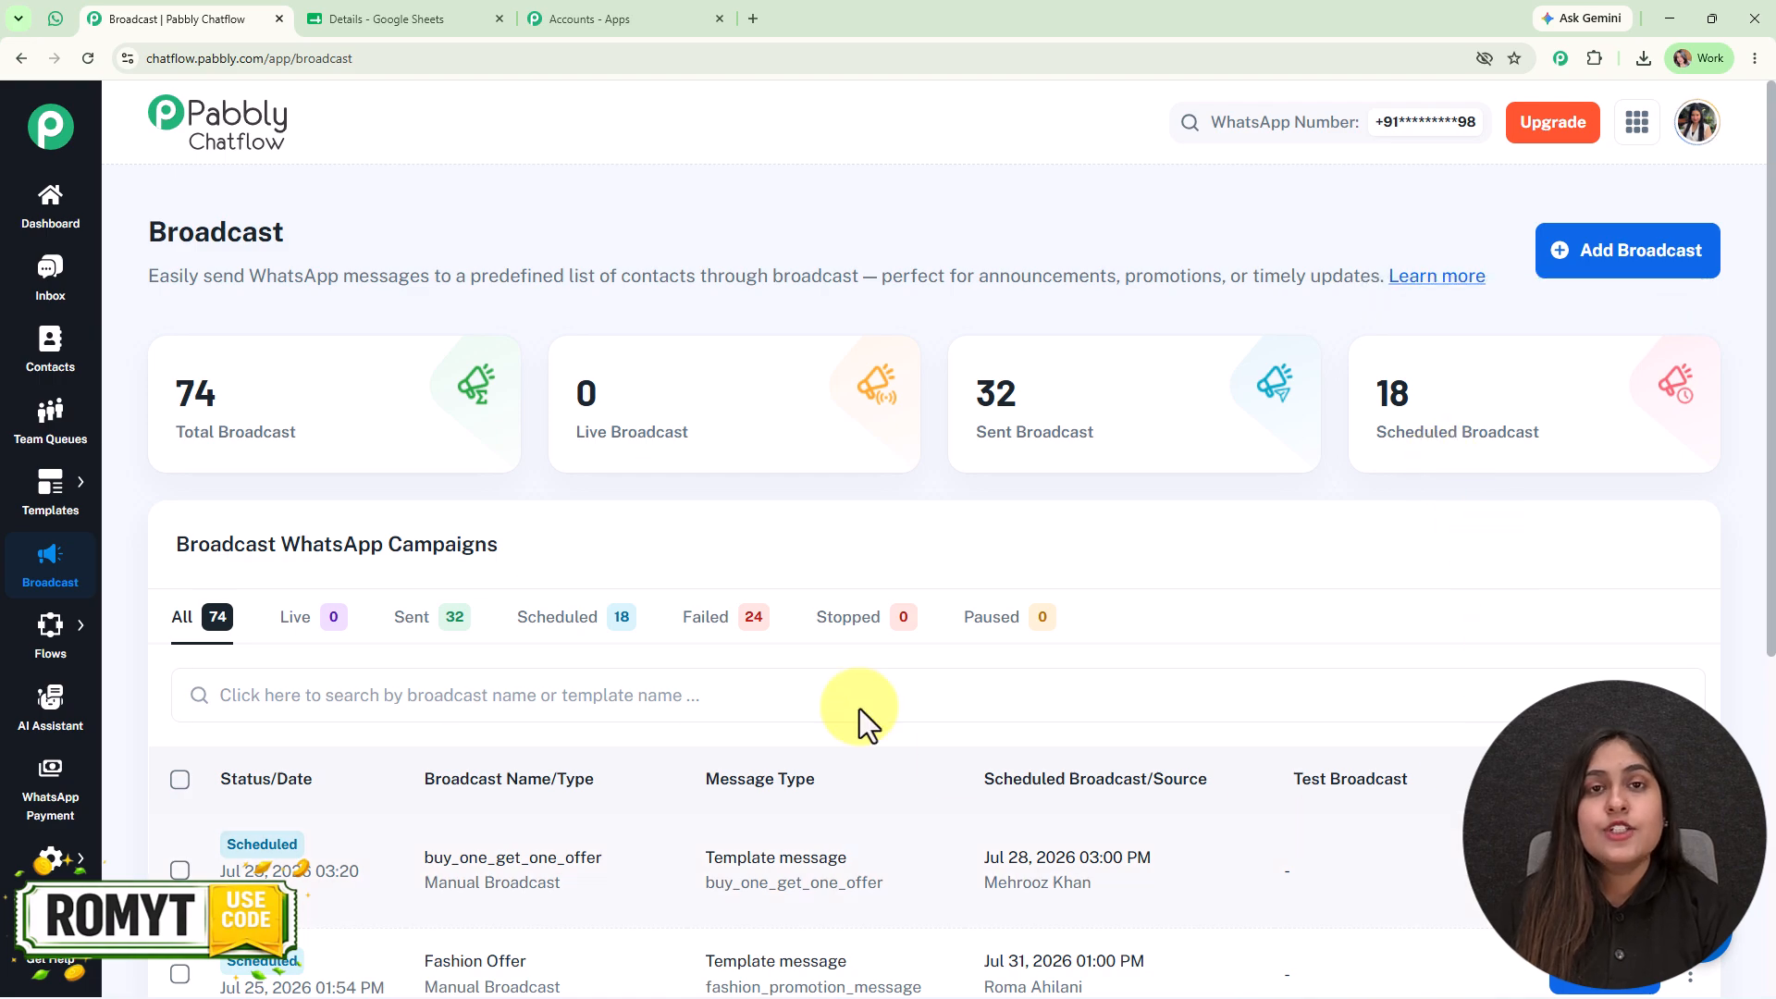
click(1587, 250)
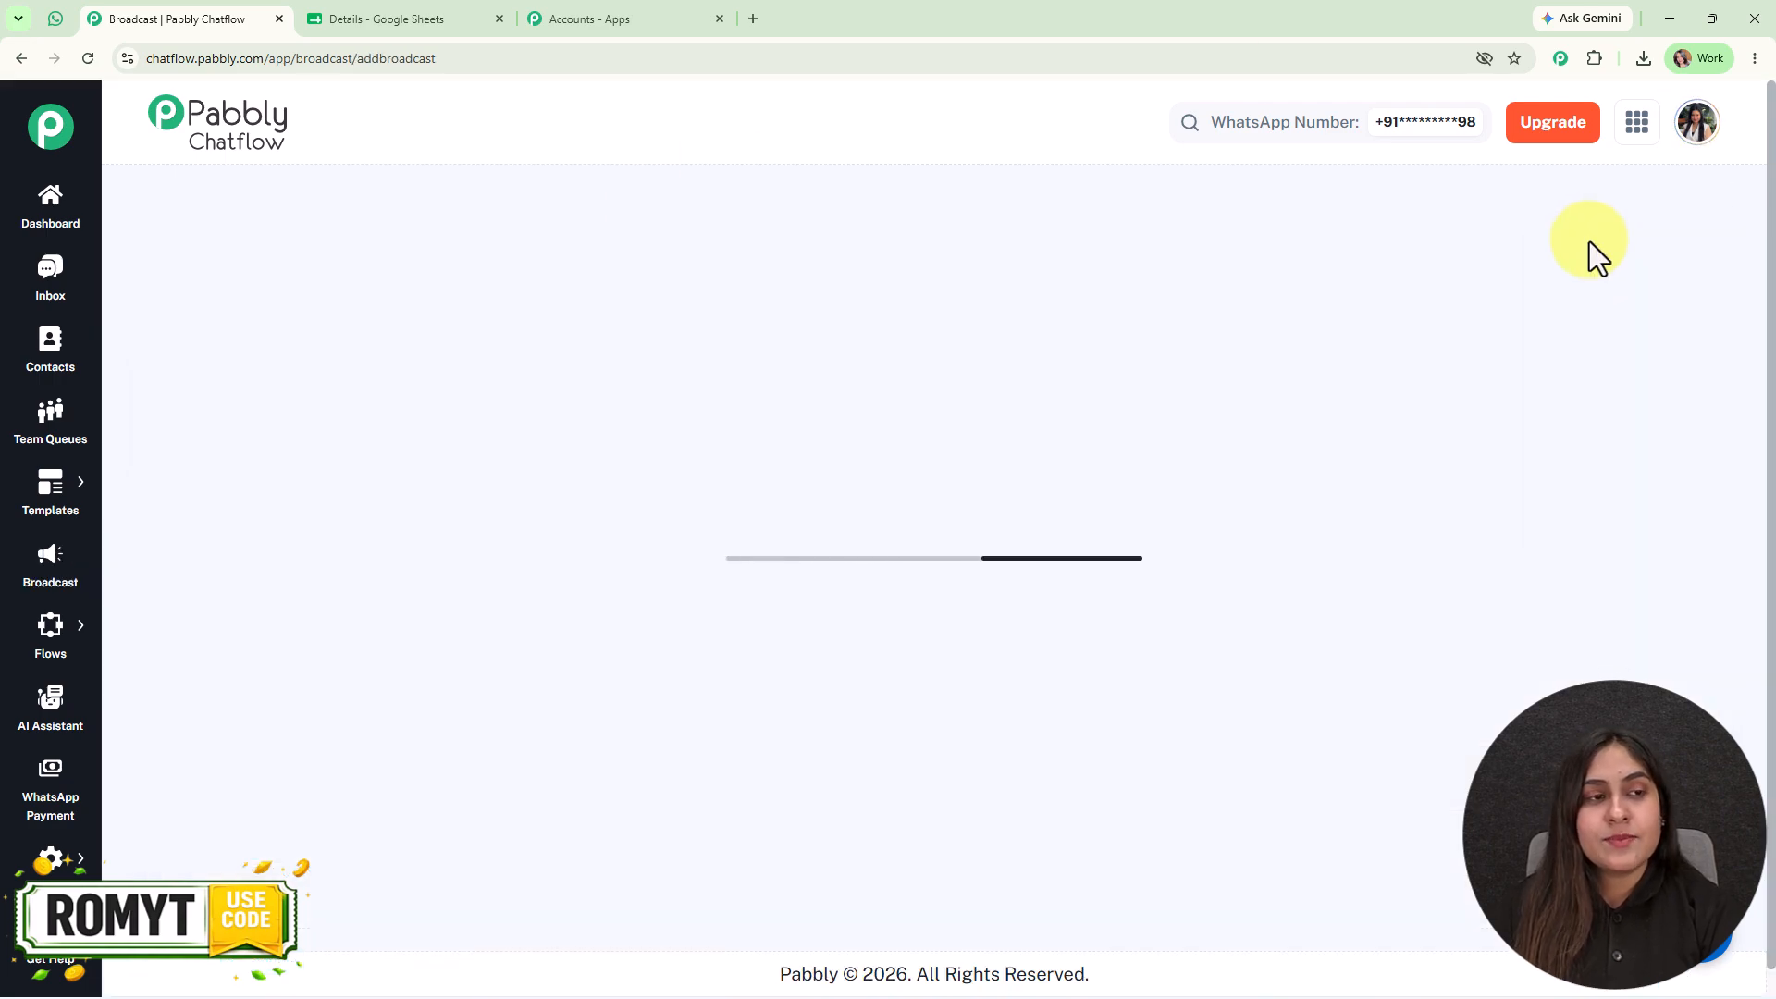
triple_click(238, 231)
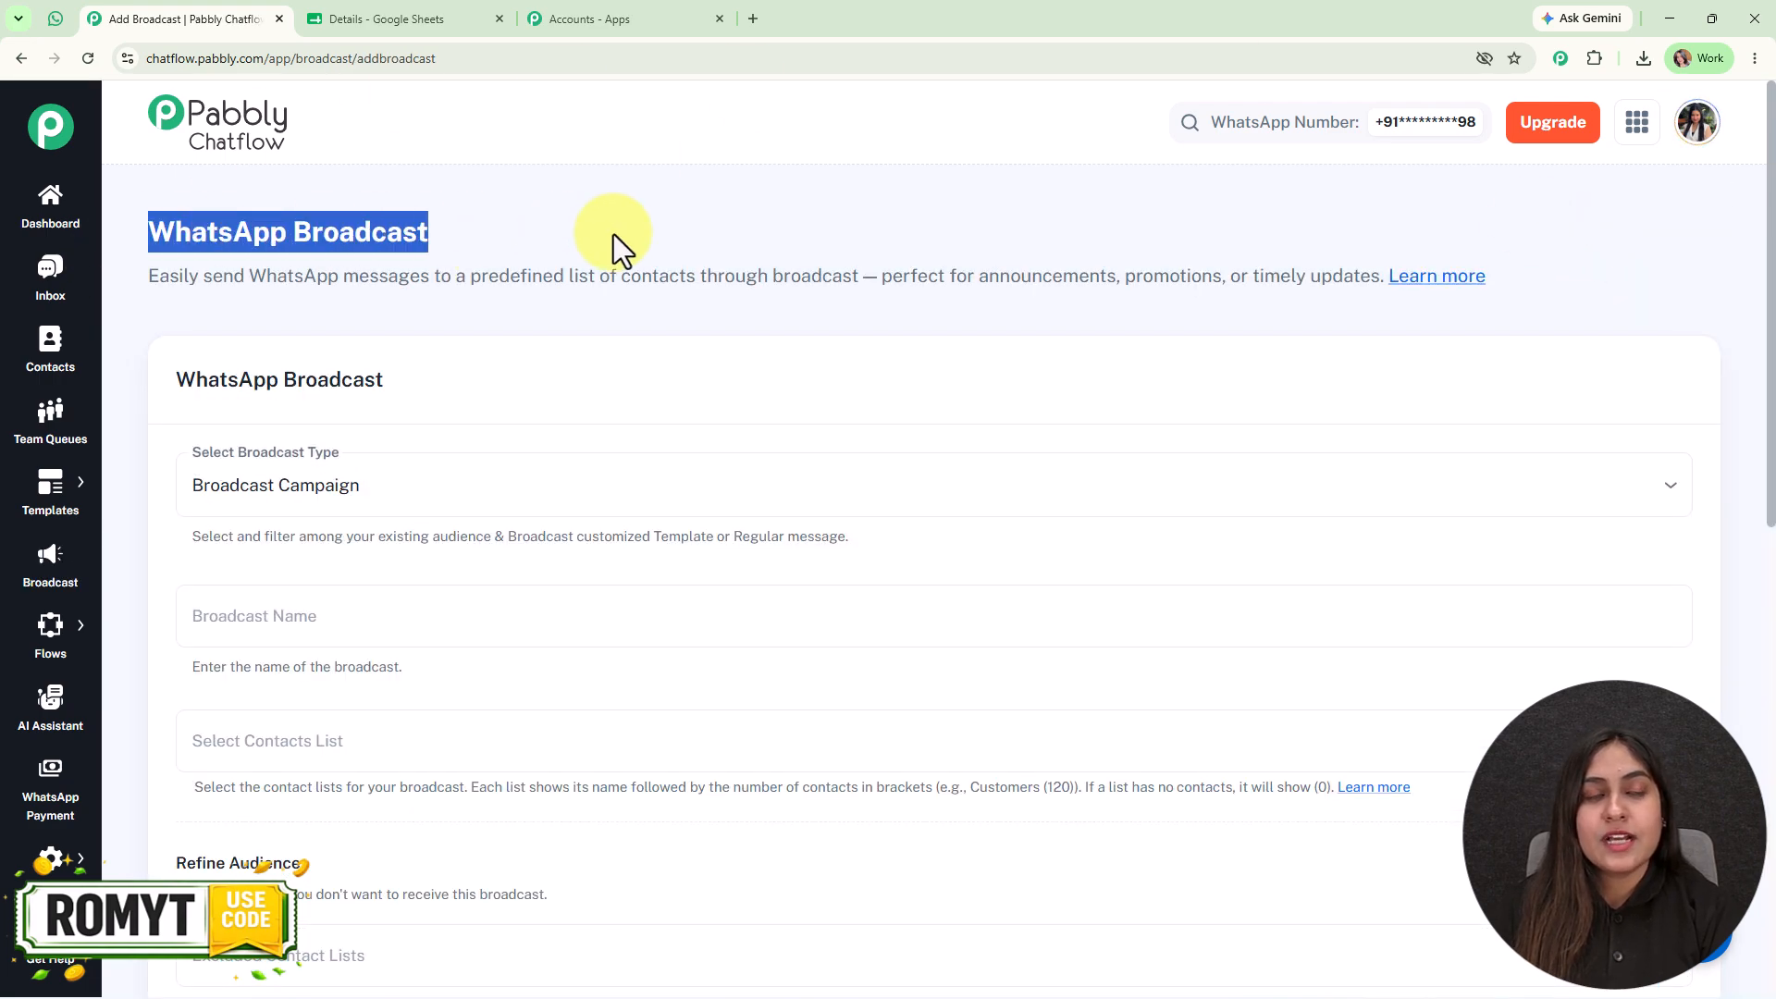
click(1163, 229)
- Choose Broadcast Campaign as the broadcast type and name the broadcast "Real Estate"
scroll(499, 398, down, 2)
click(468, 314)
click(474, 360)
click(485, 426)
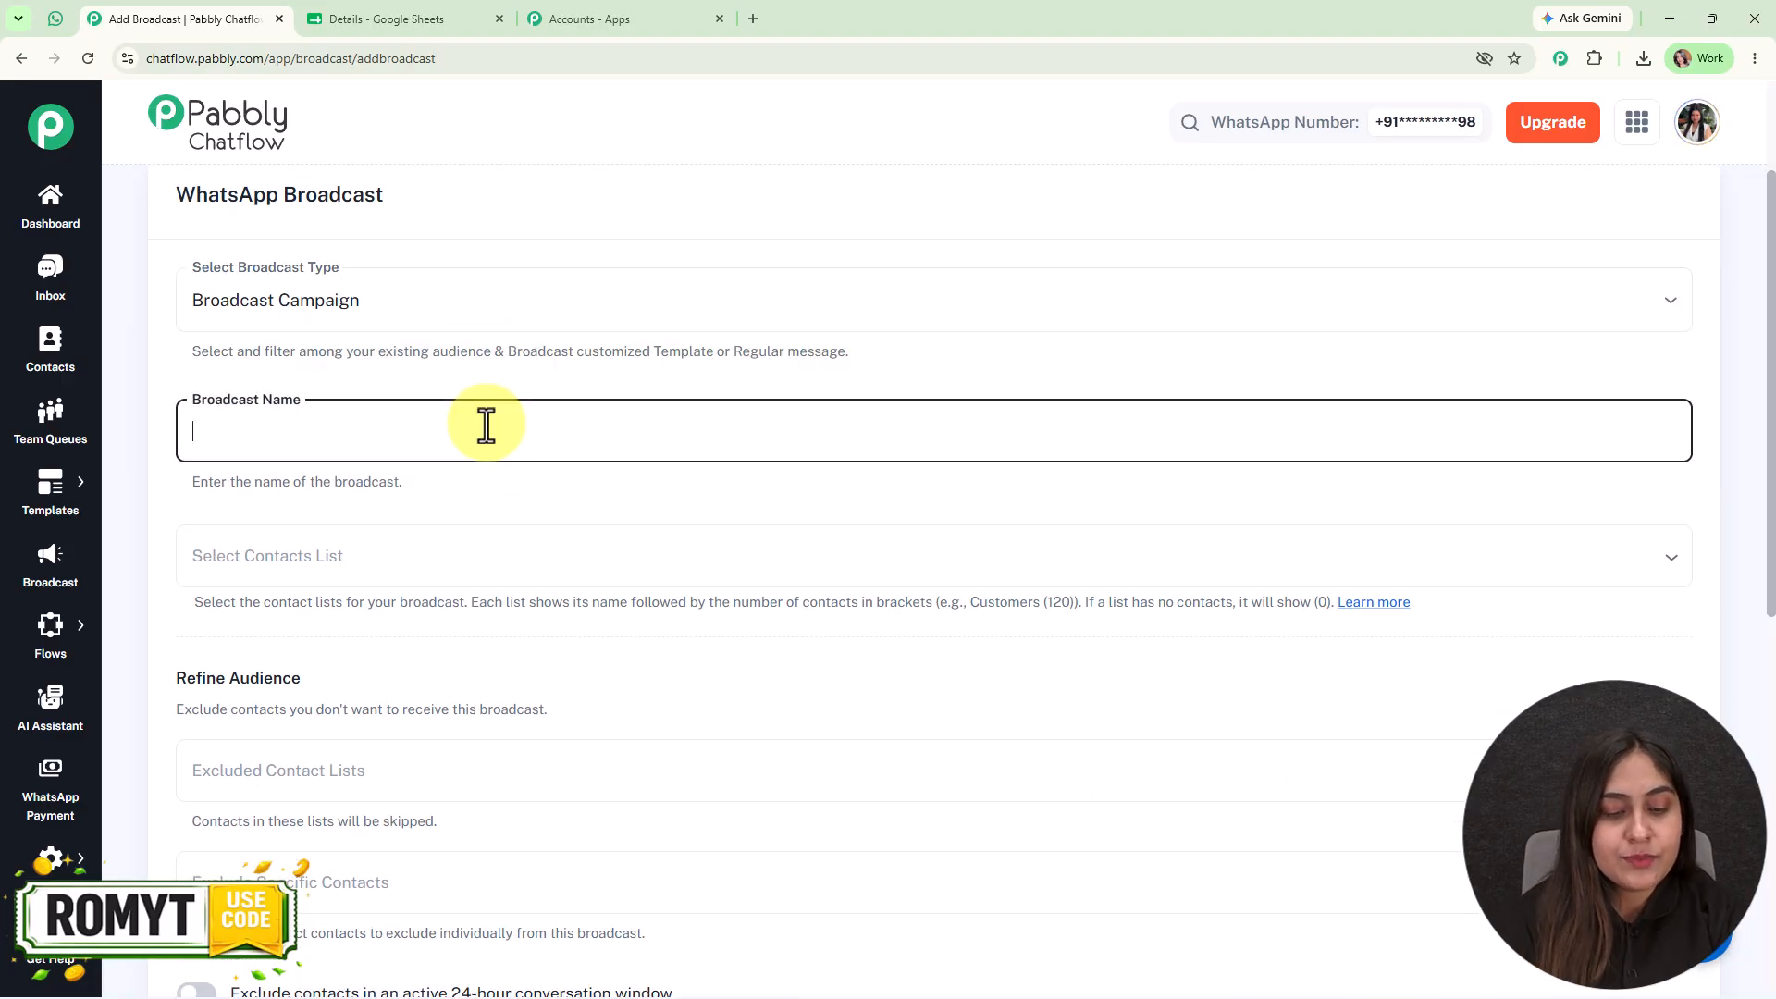
text(Real Estate)
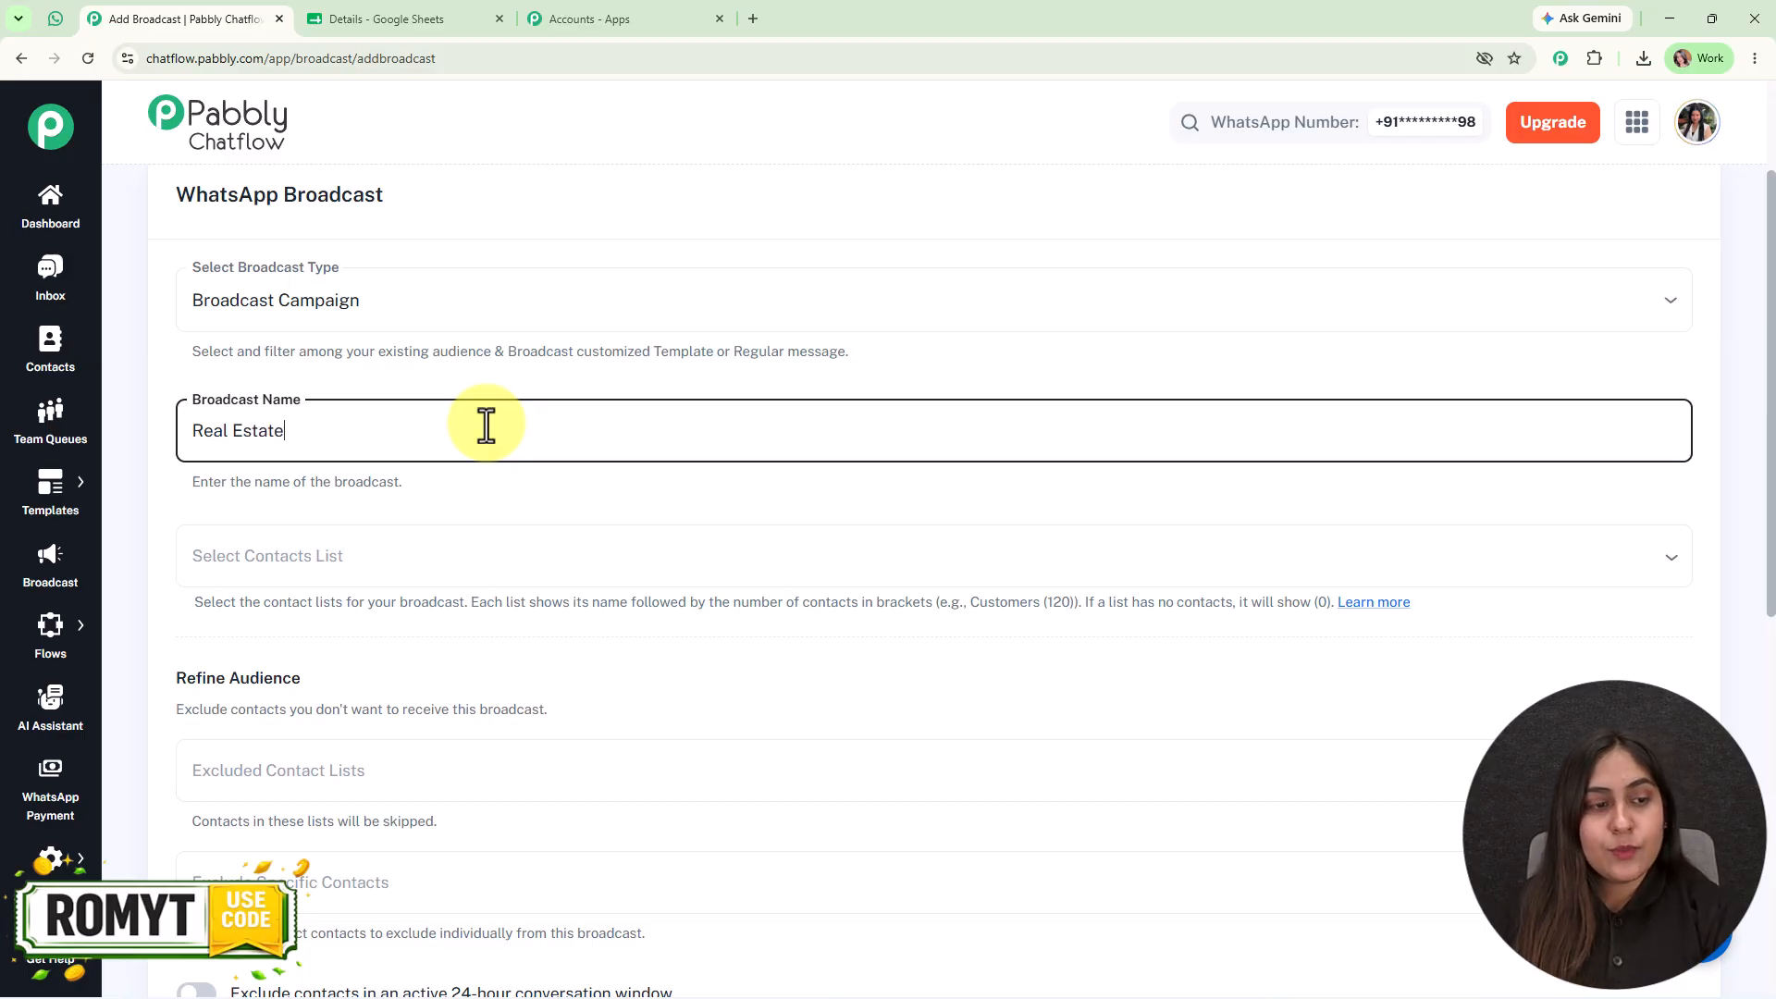
- Look at the contacts list setting of the broadcast and the customer records in the Details spreadsheet
scroll(485, 426, down, 2)
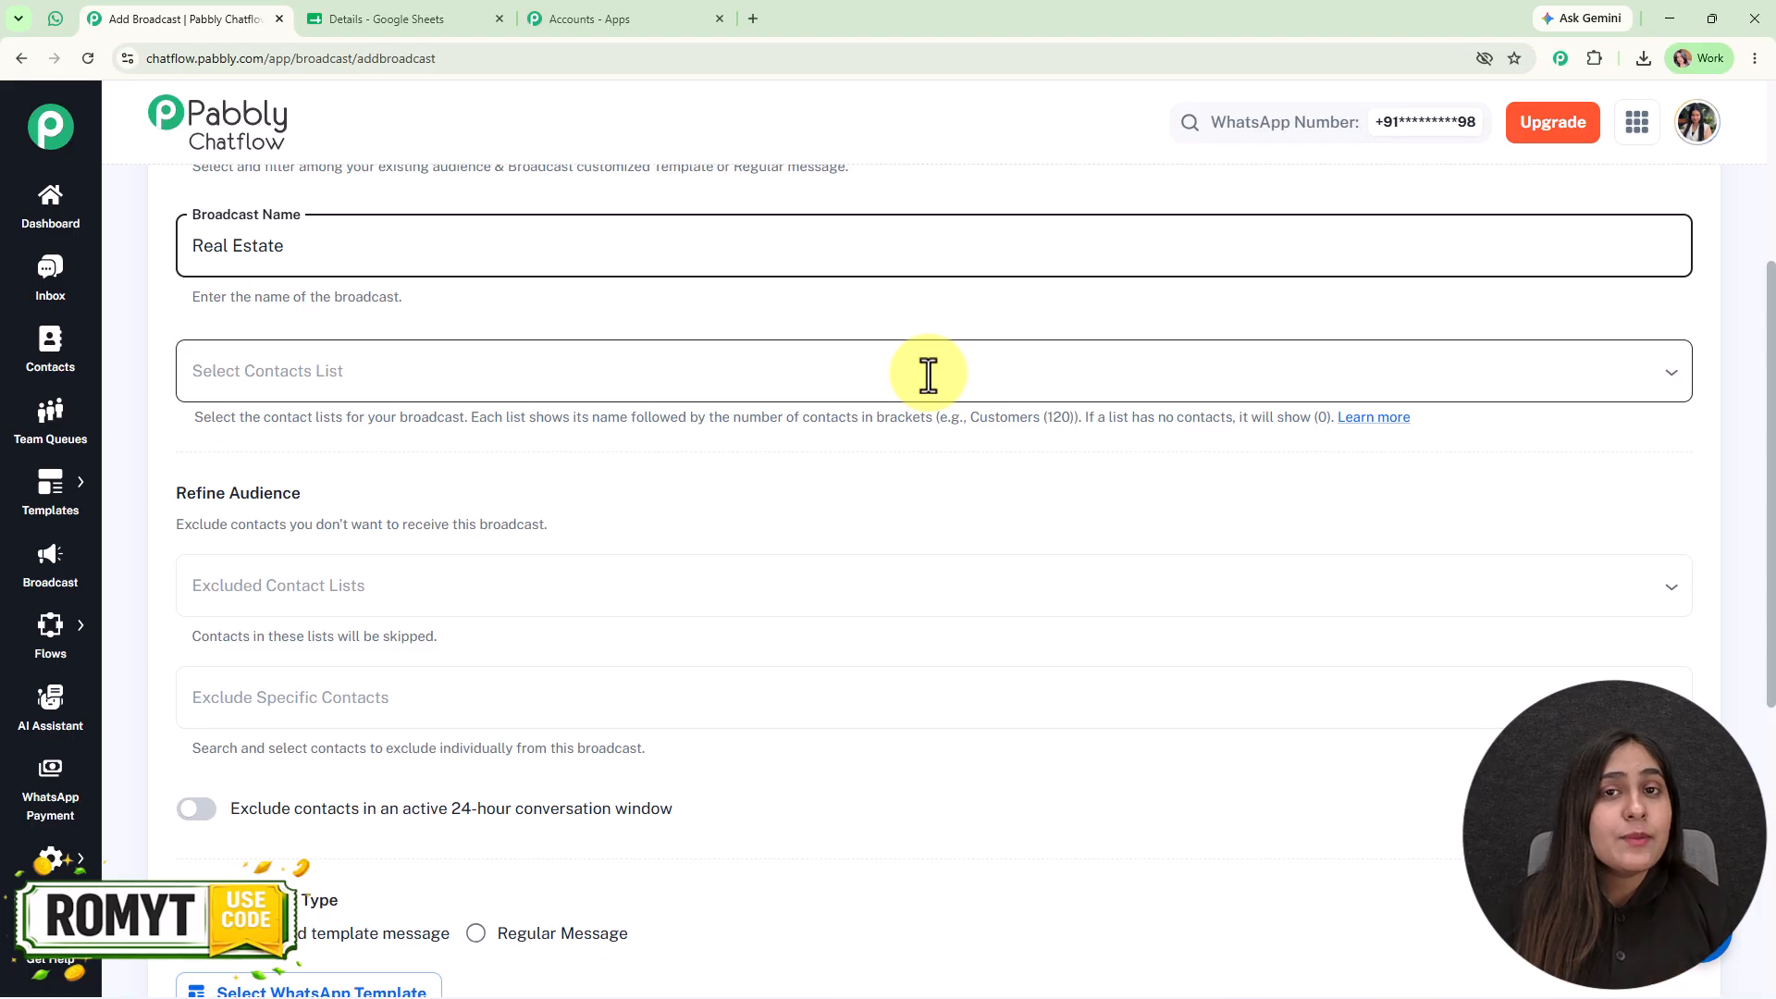
click(469, 13)
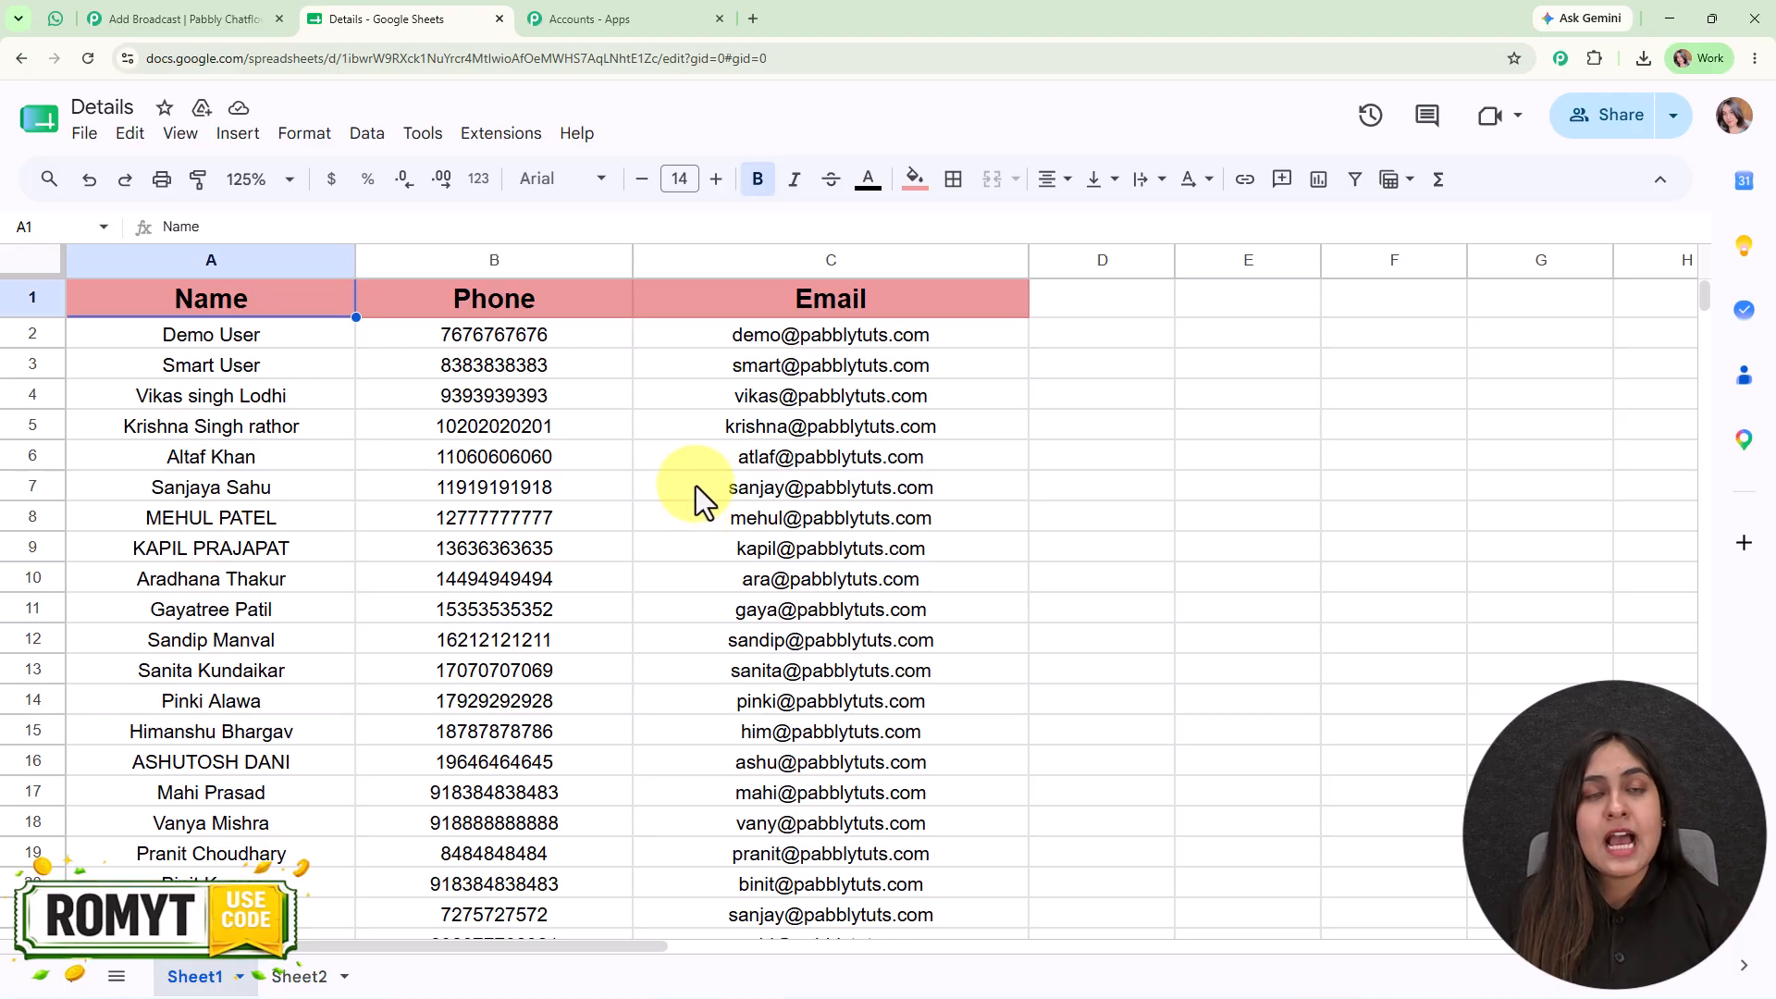
click(98, 13)
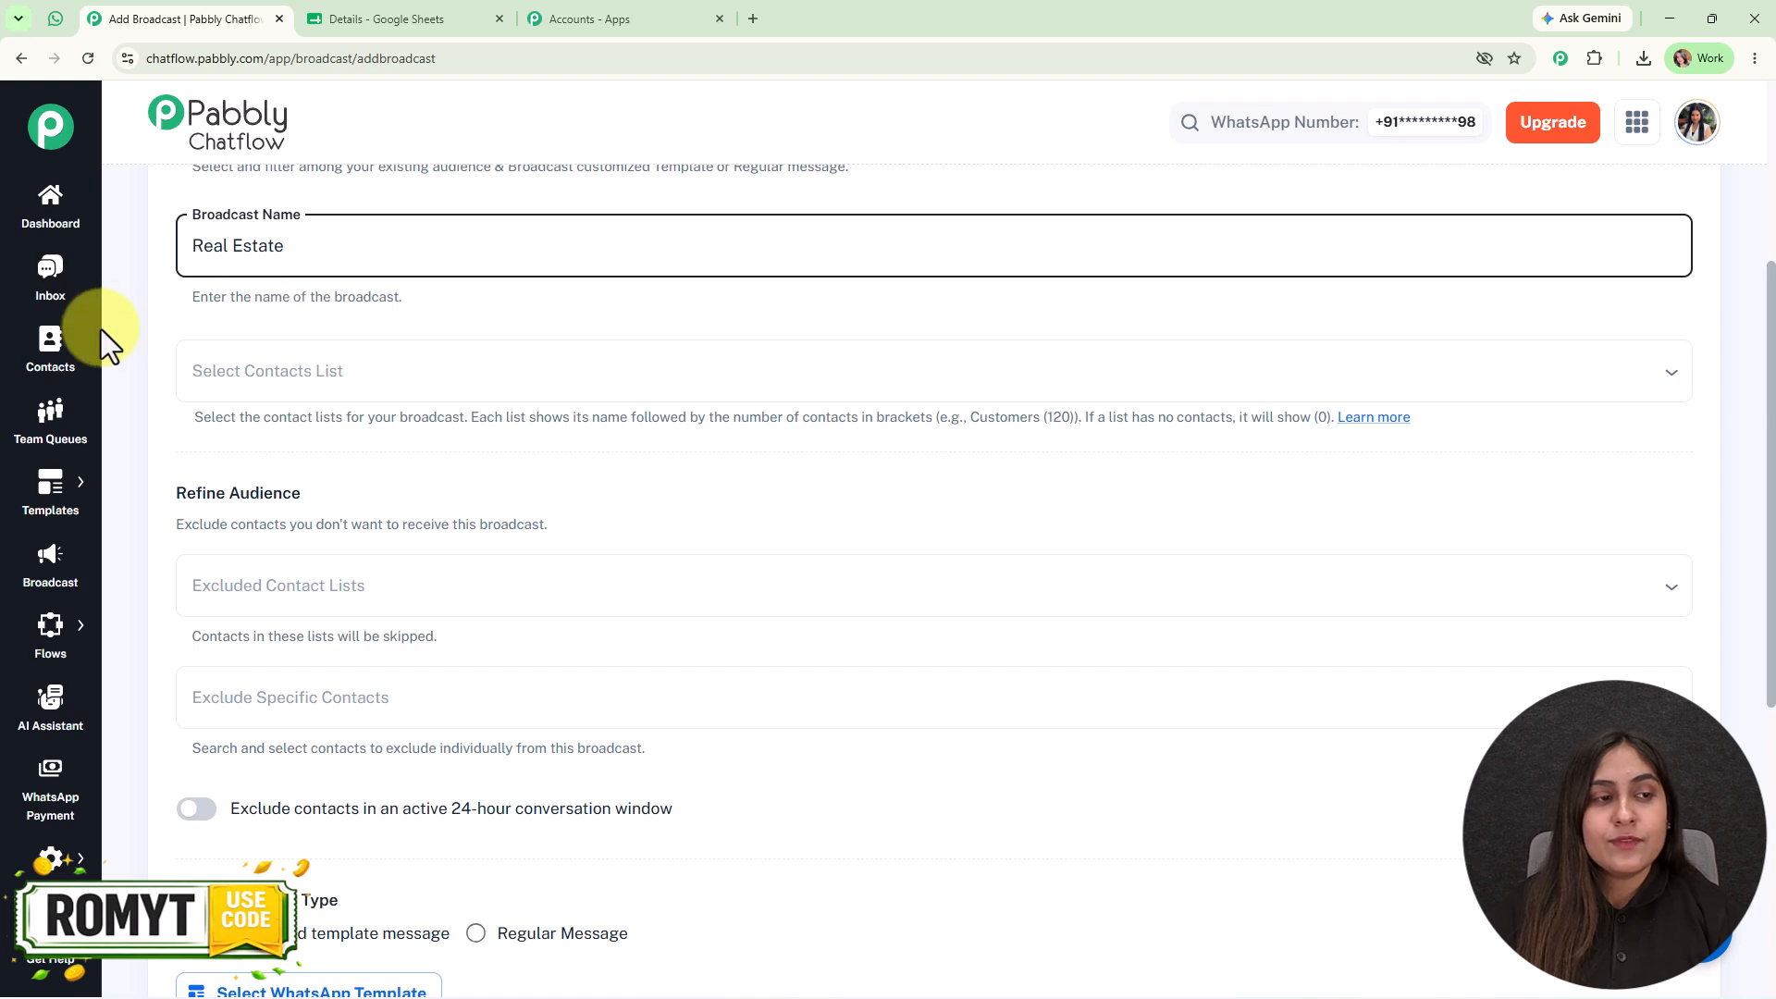
- Open the Chatflow Contacts page in a separate browser tab, keeping the broadcast form open
right_click(37, 335)
click(96, 353)
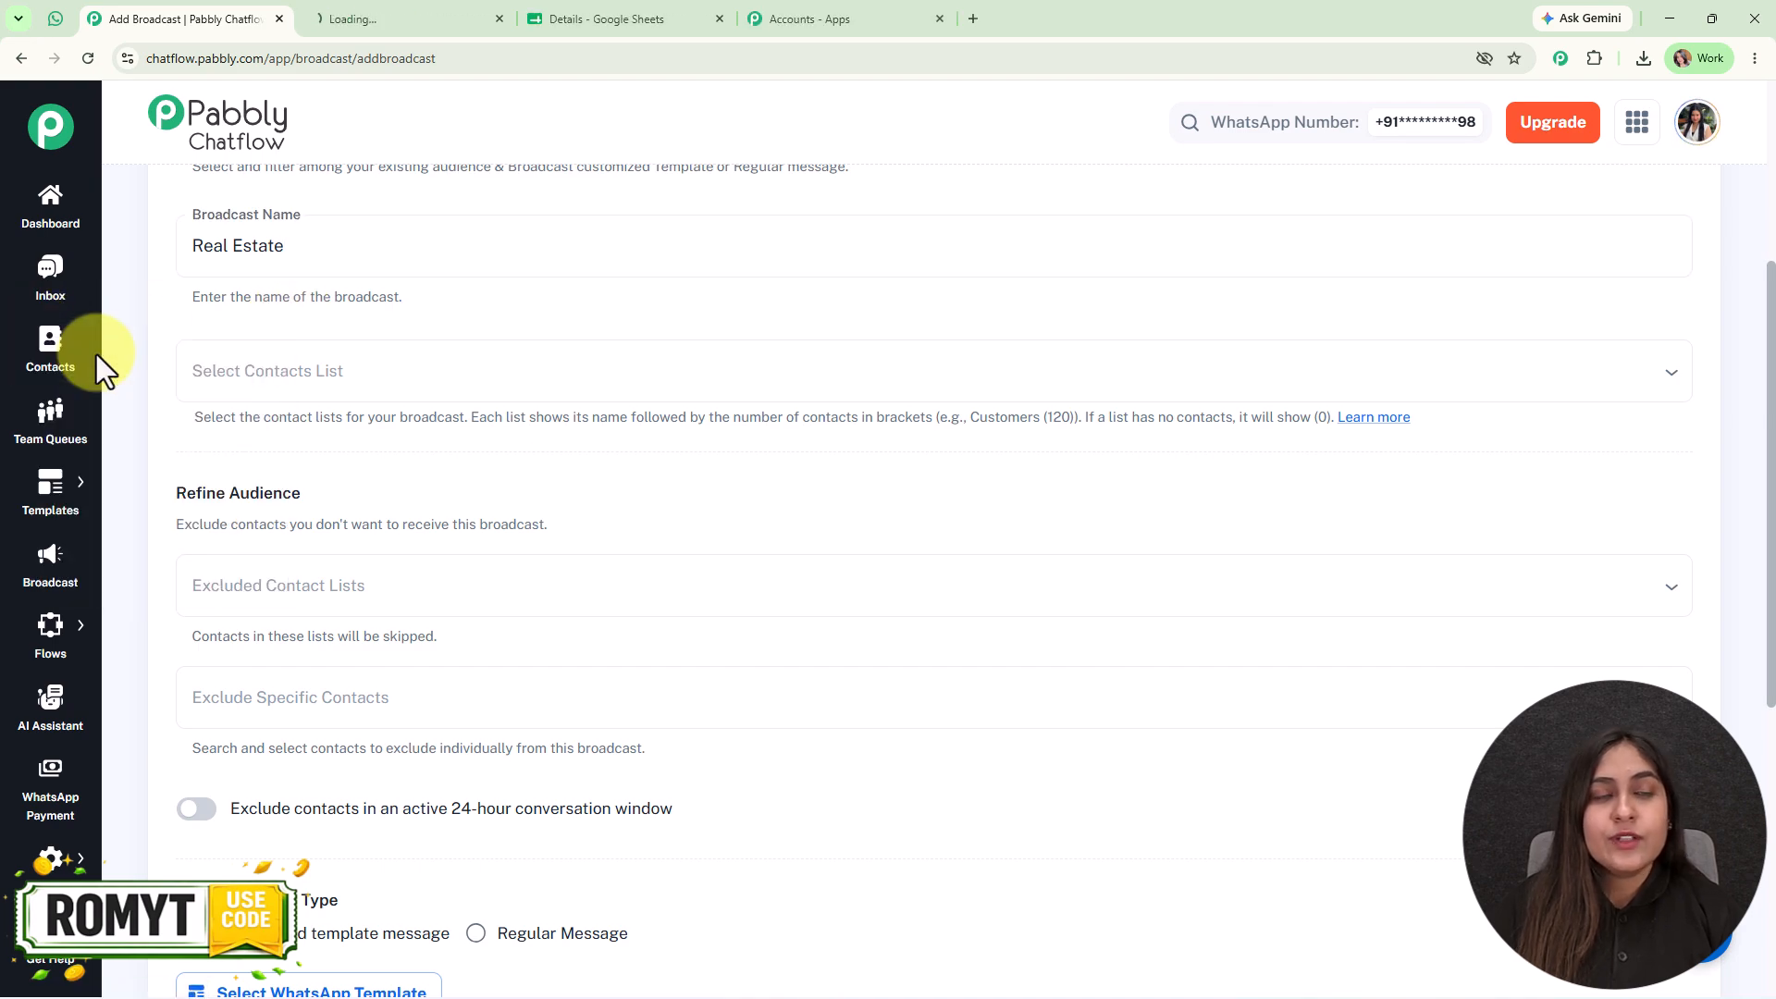
click(459, 16)
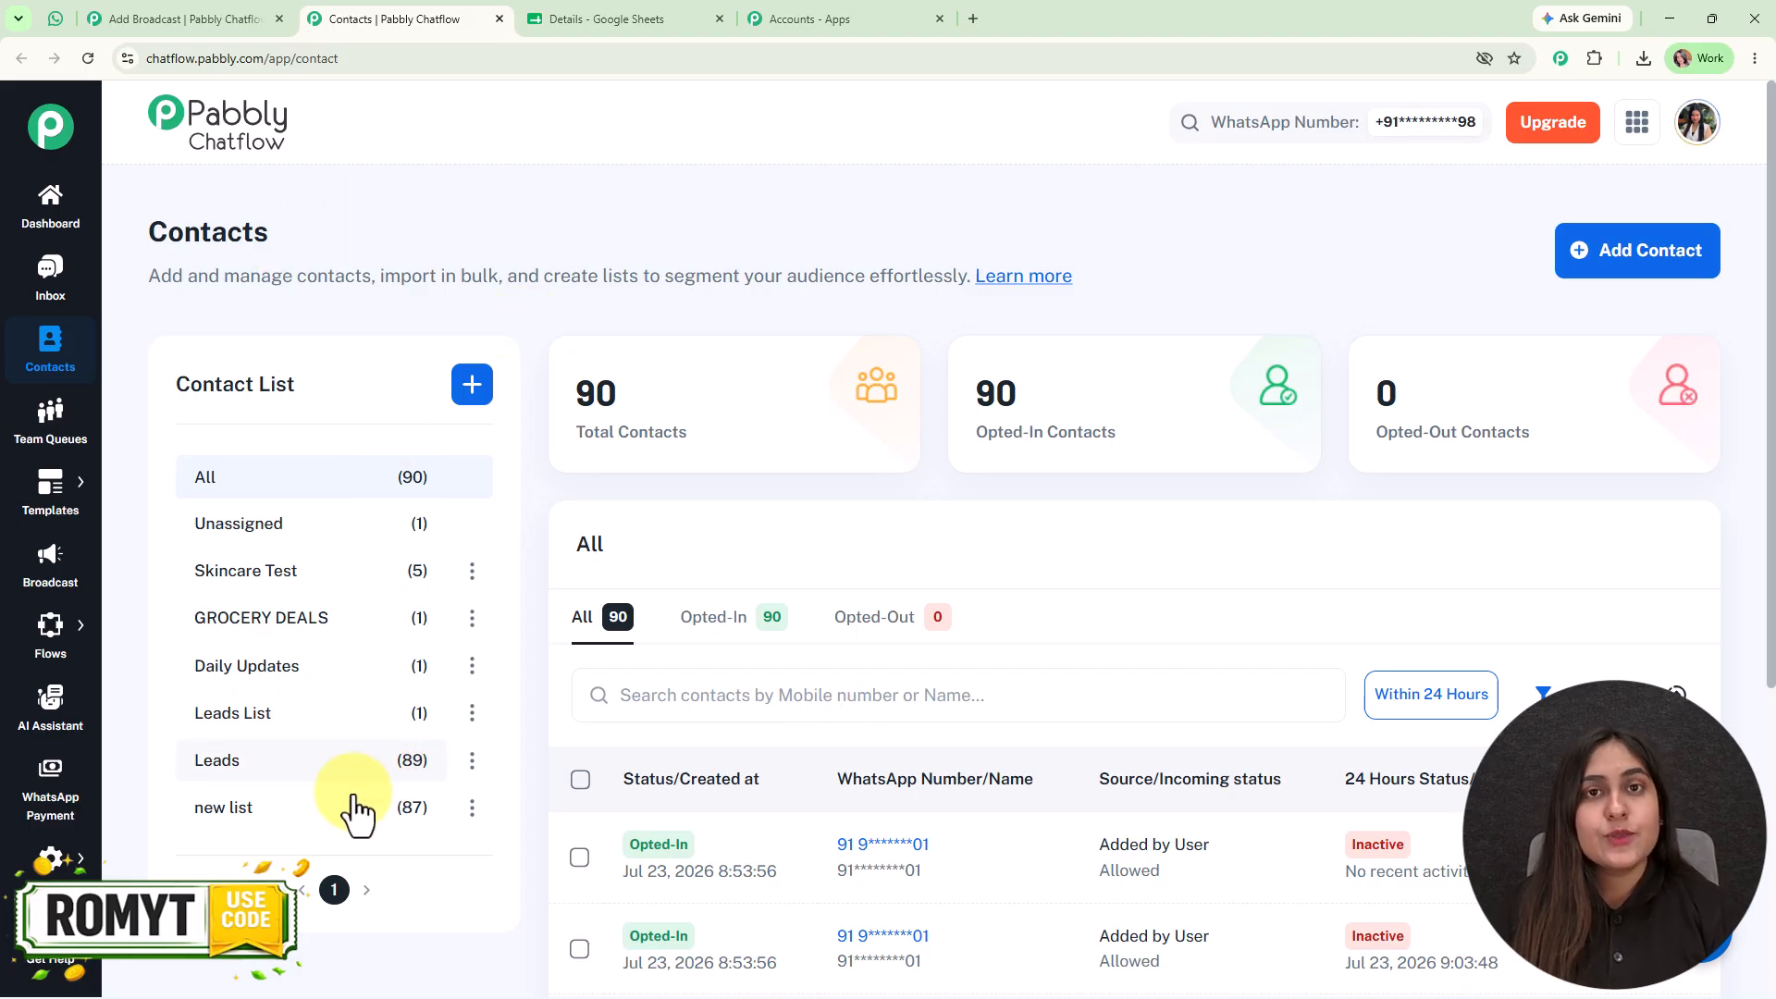
- Open the bulk contact import form and view the files available in its media library
click(1582, 269)
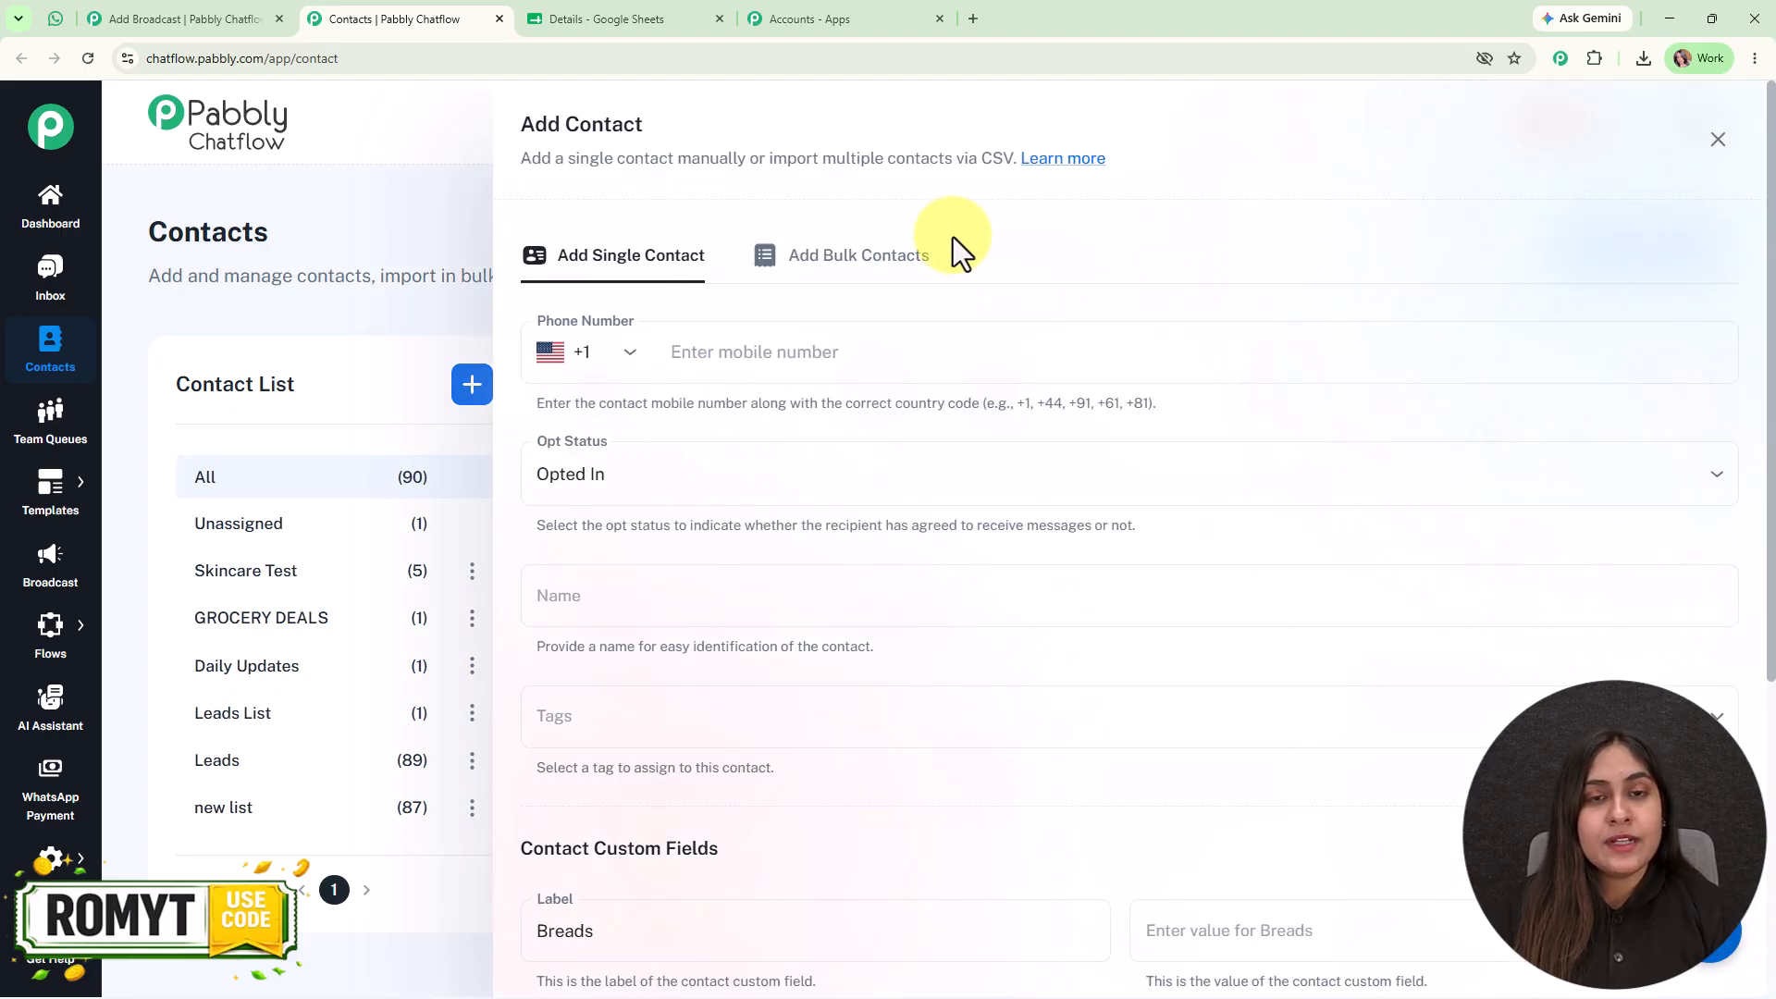
click(875, 263)
drag(852, 646, 1001, 692)
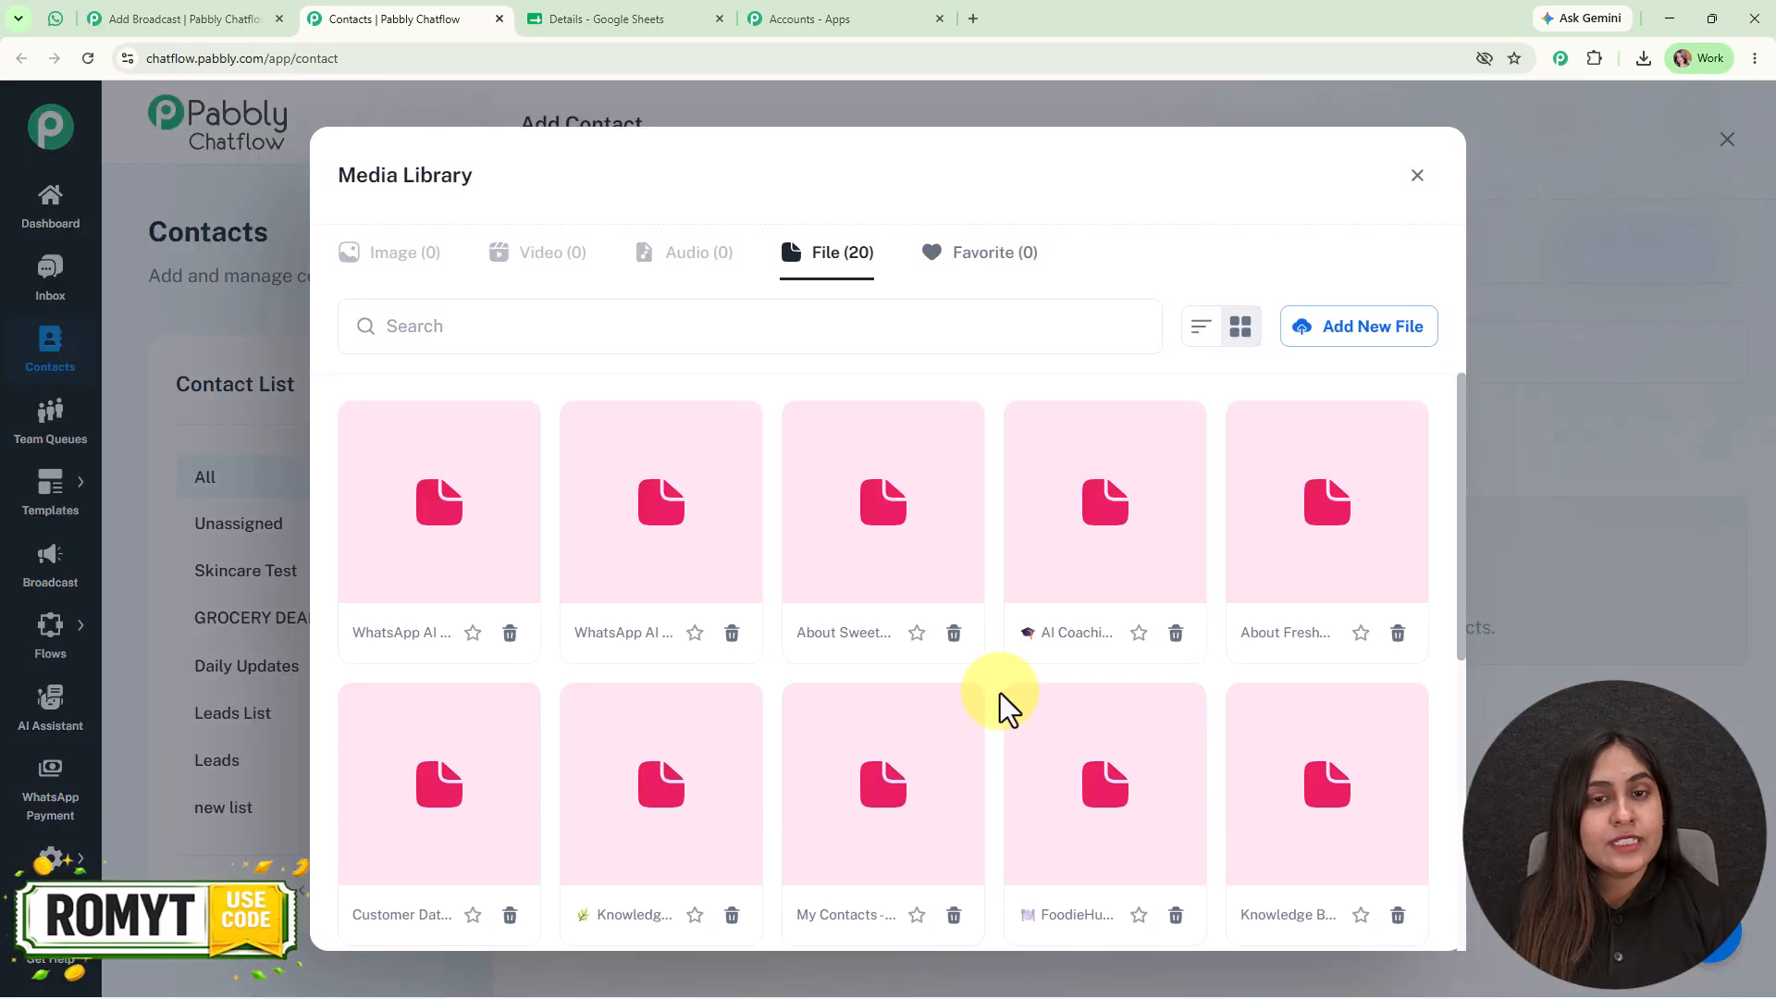
click(1417, 176)
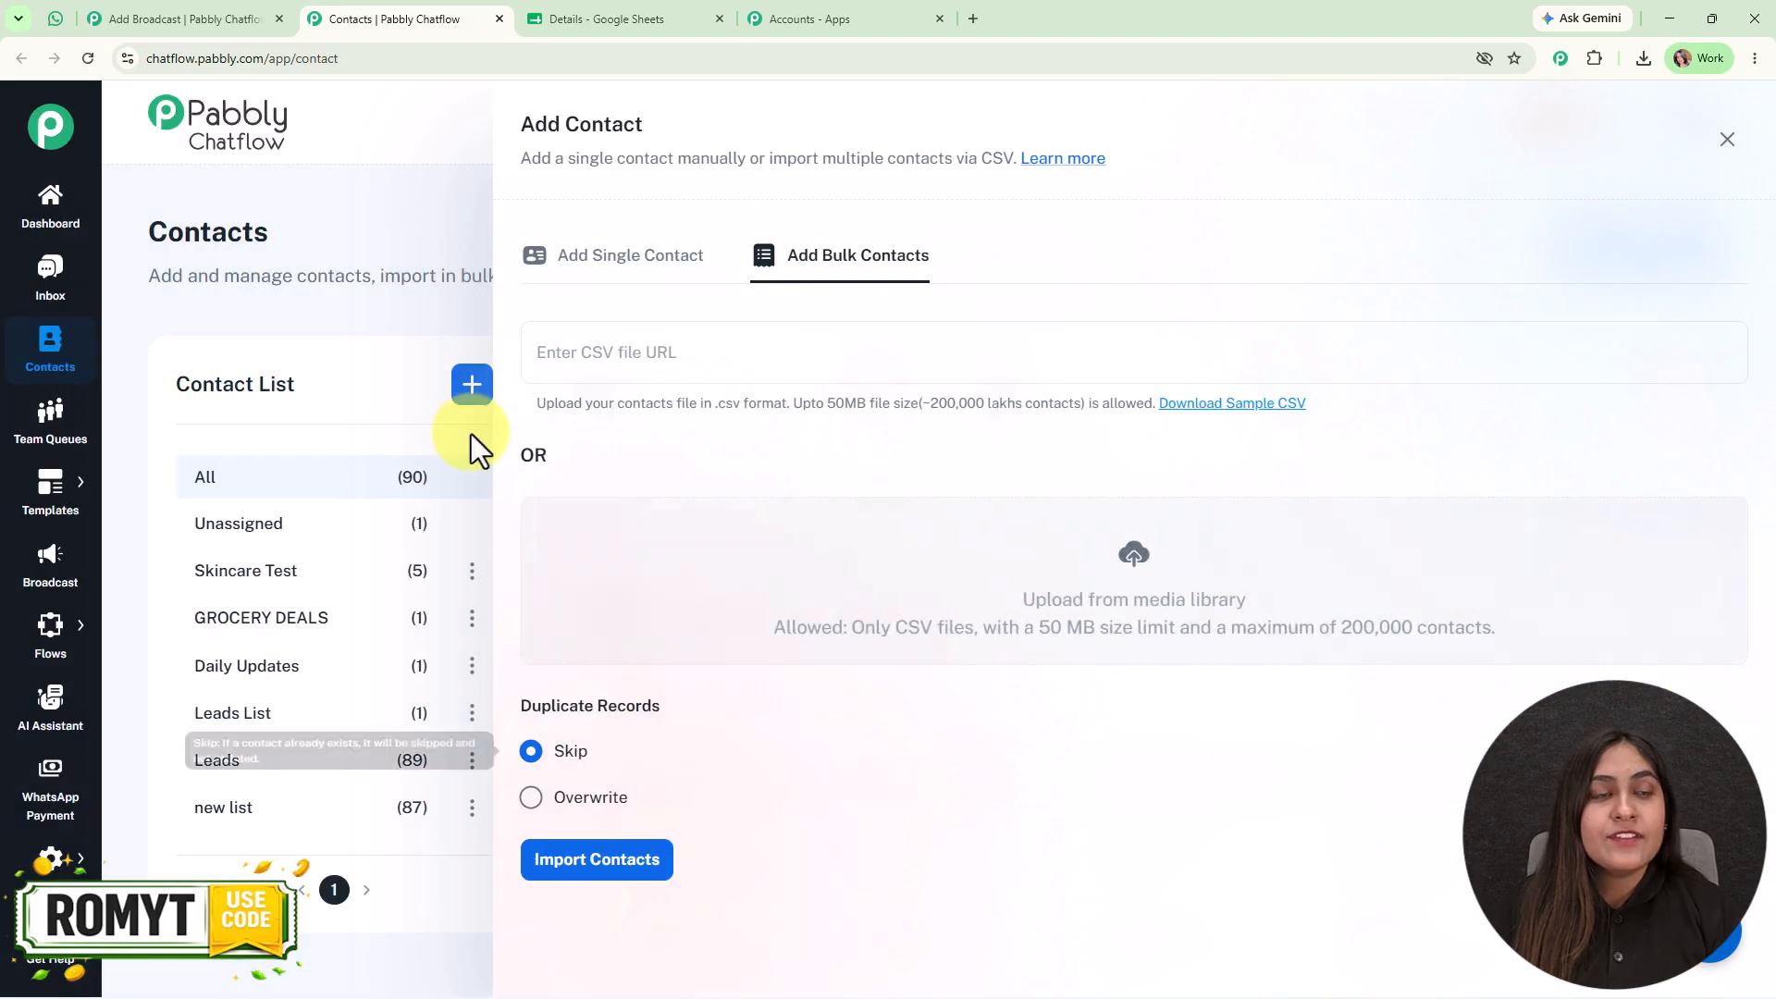
- Check the contact columns in the Details spreadsheet against the bulk import form, and close the form without importing
click(606, 20)
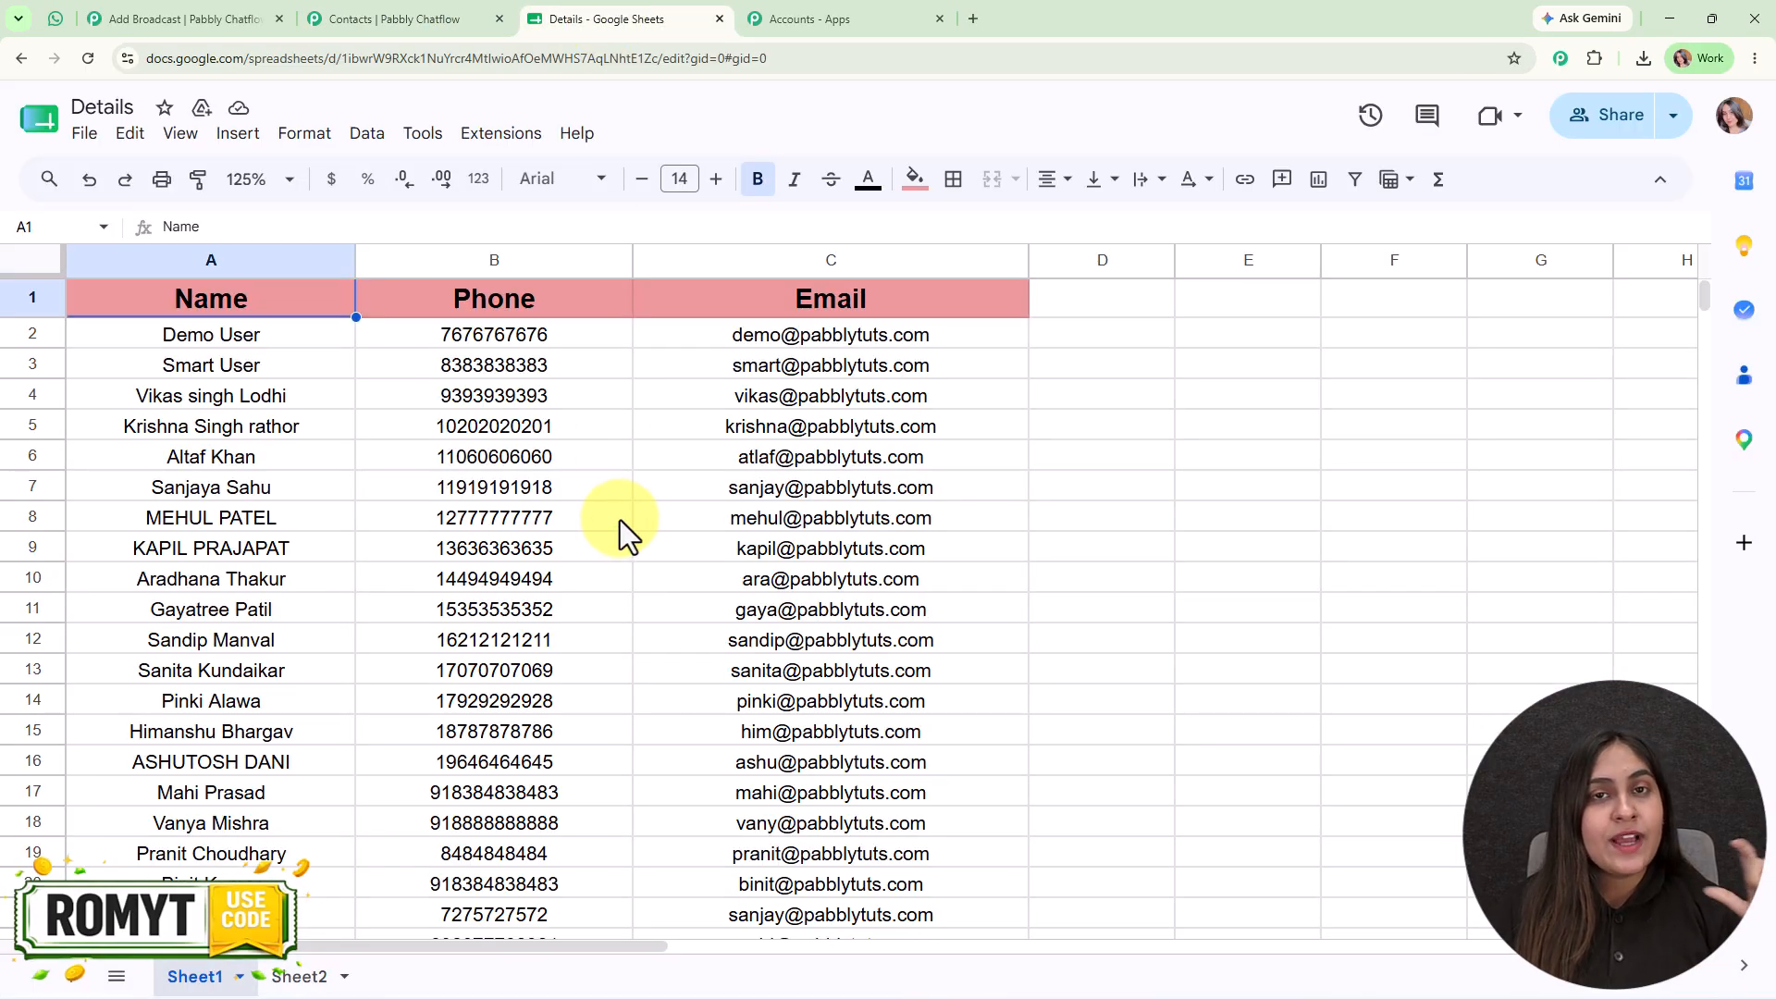
click(461, 20)
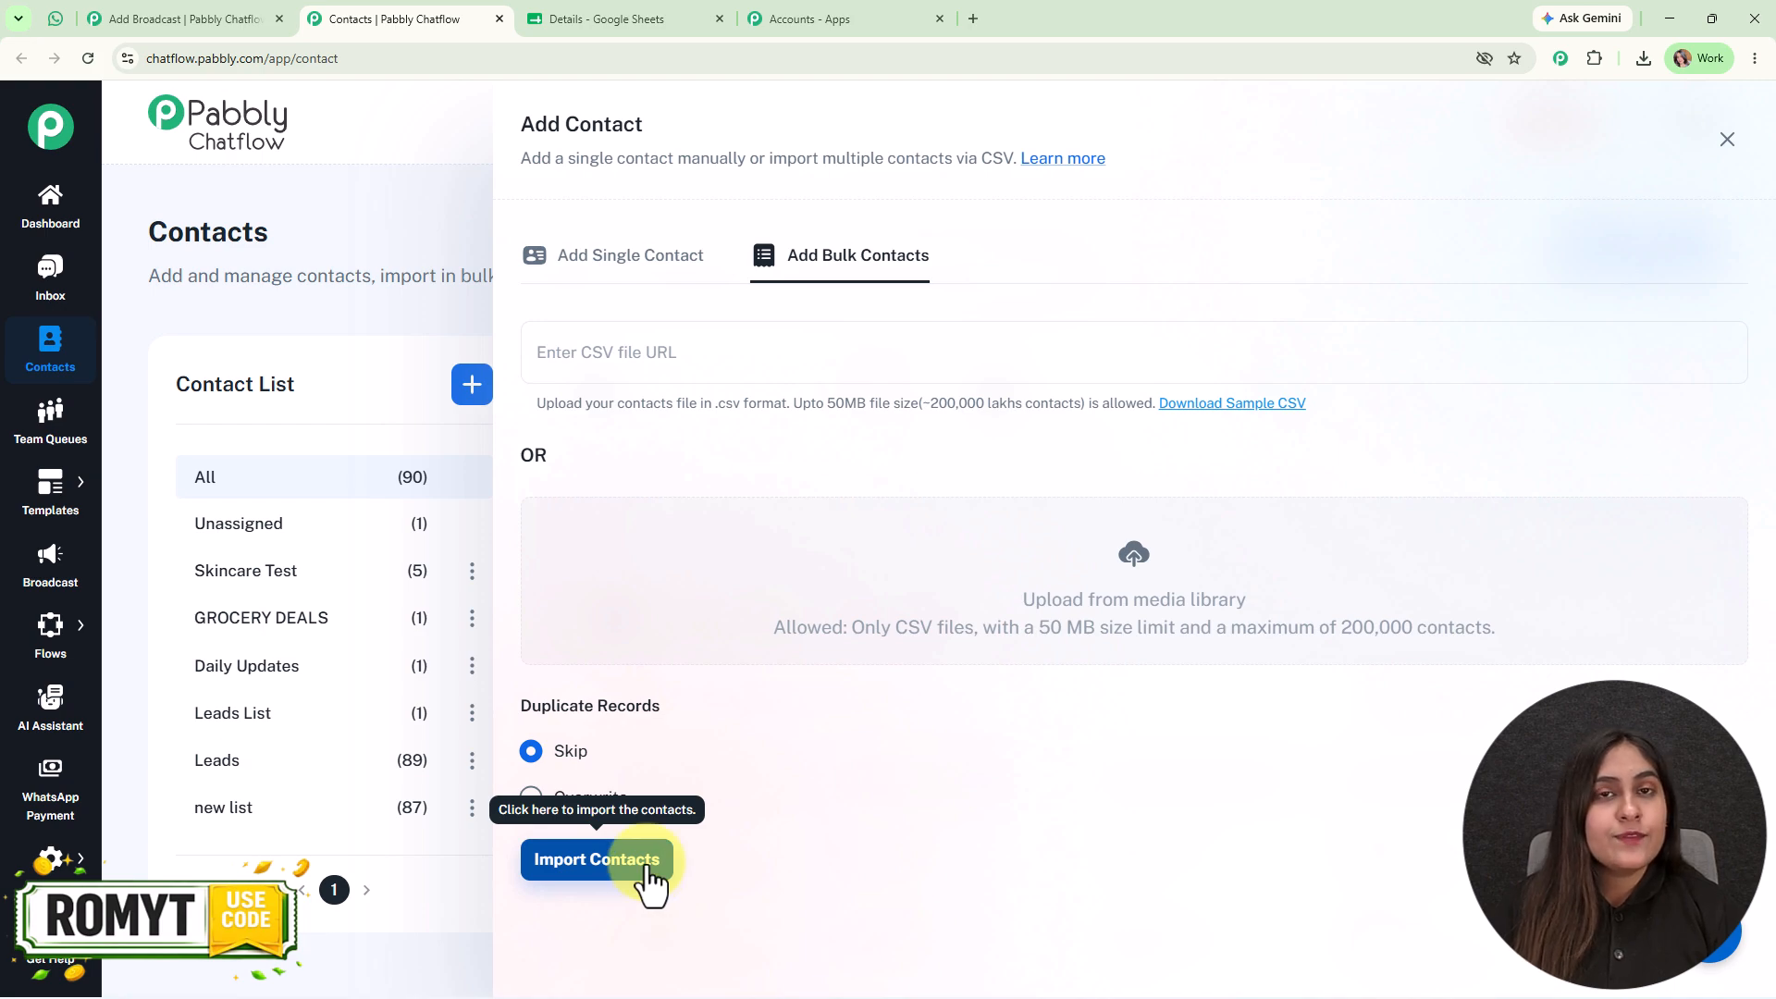
click(1728, 140)
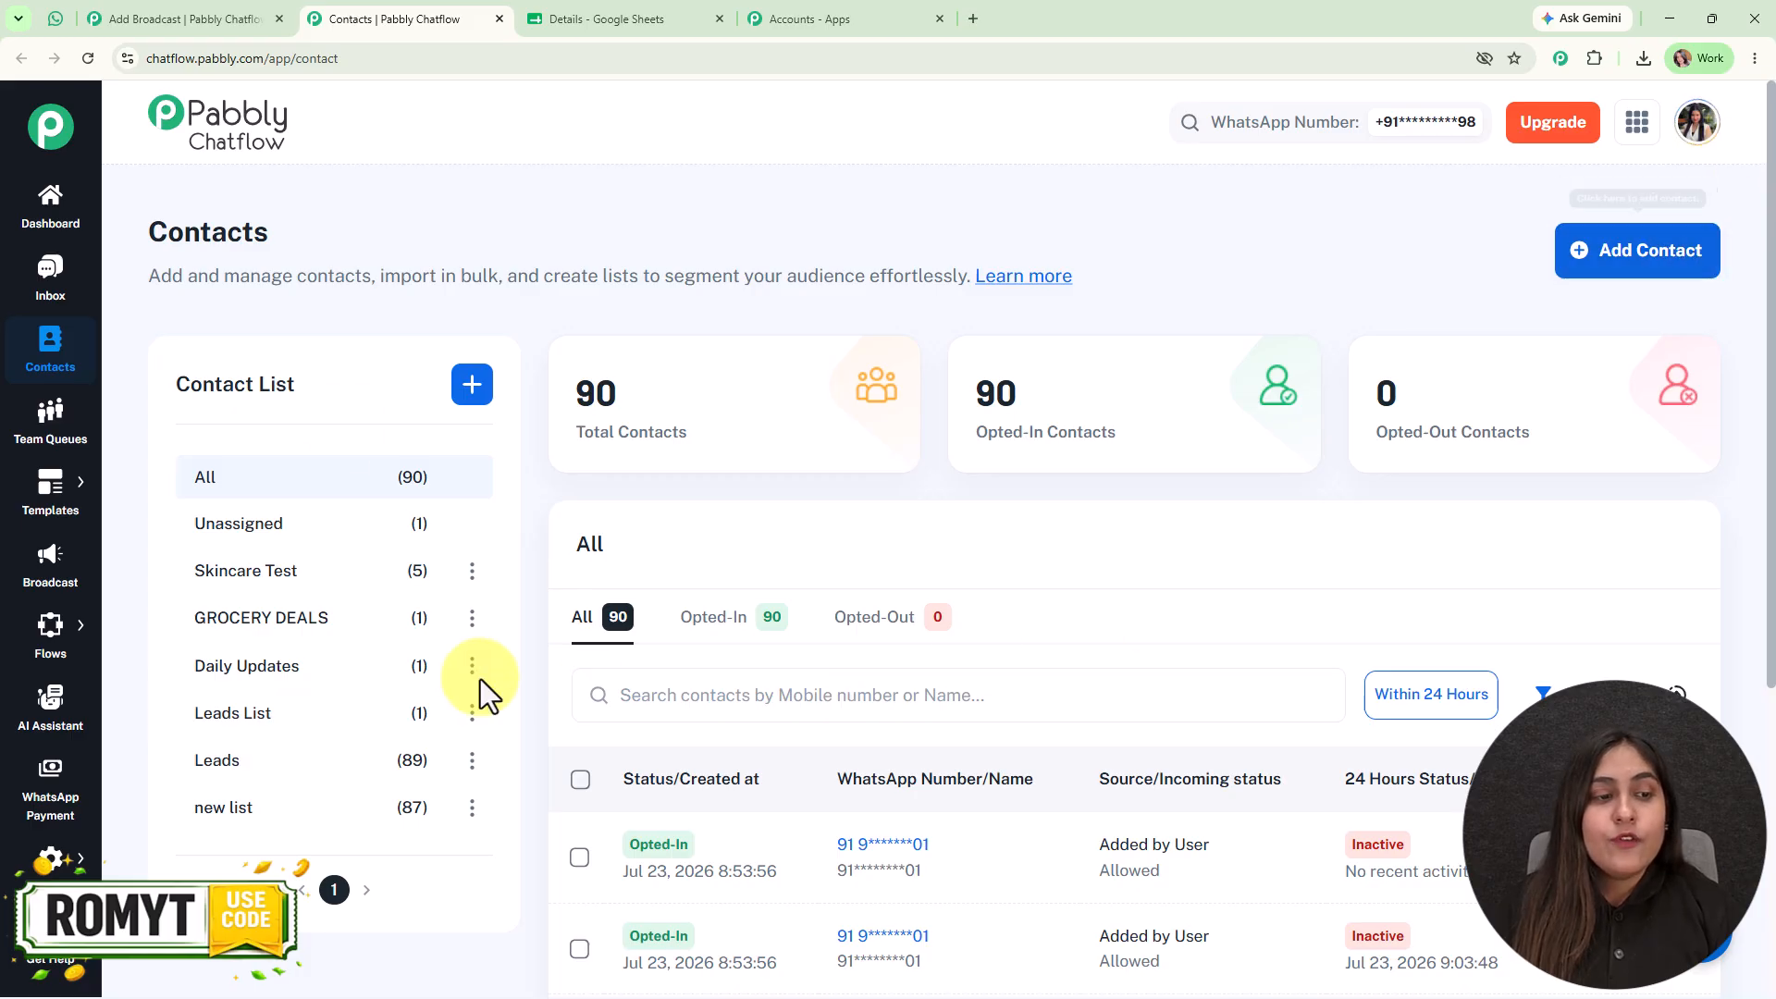
- Return to the open broadcast form and select "new list" as the broadcast's contacts list
click(242, 14)
click(532, 375)
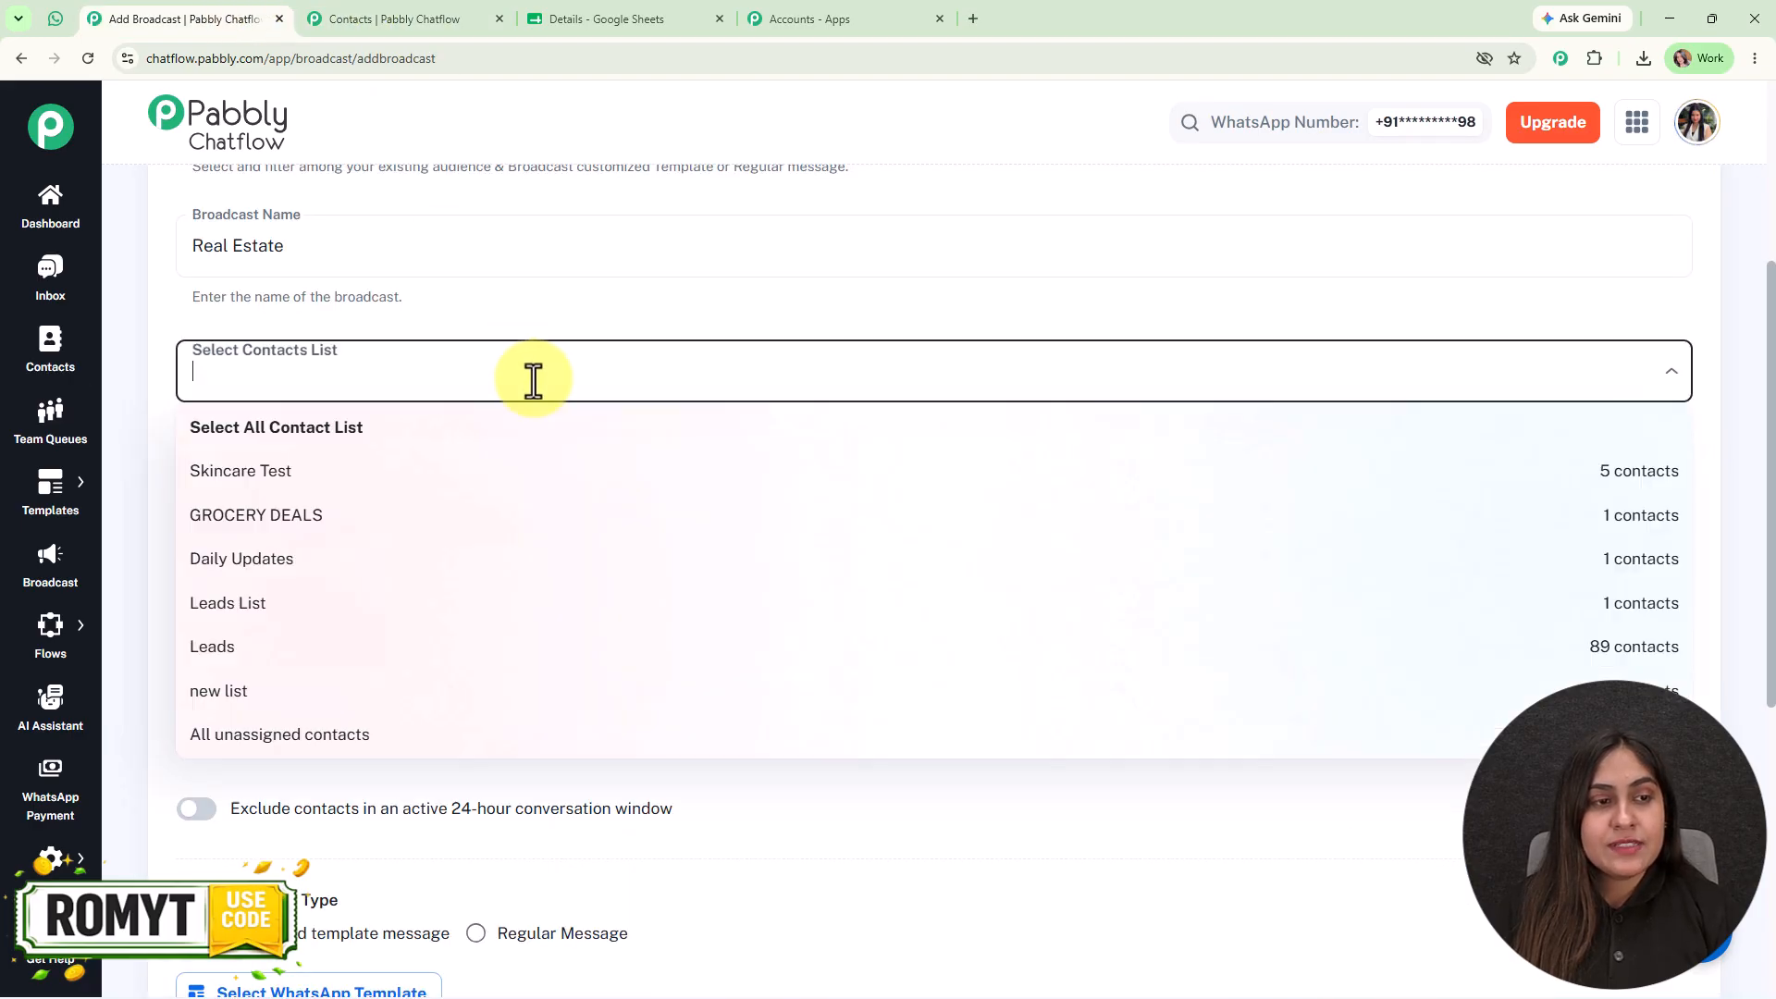
click(574, 694)
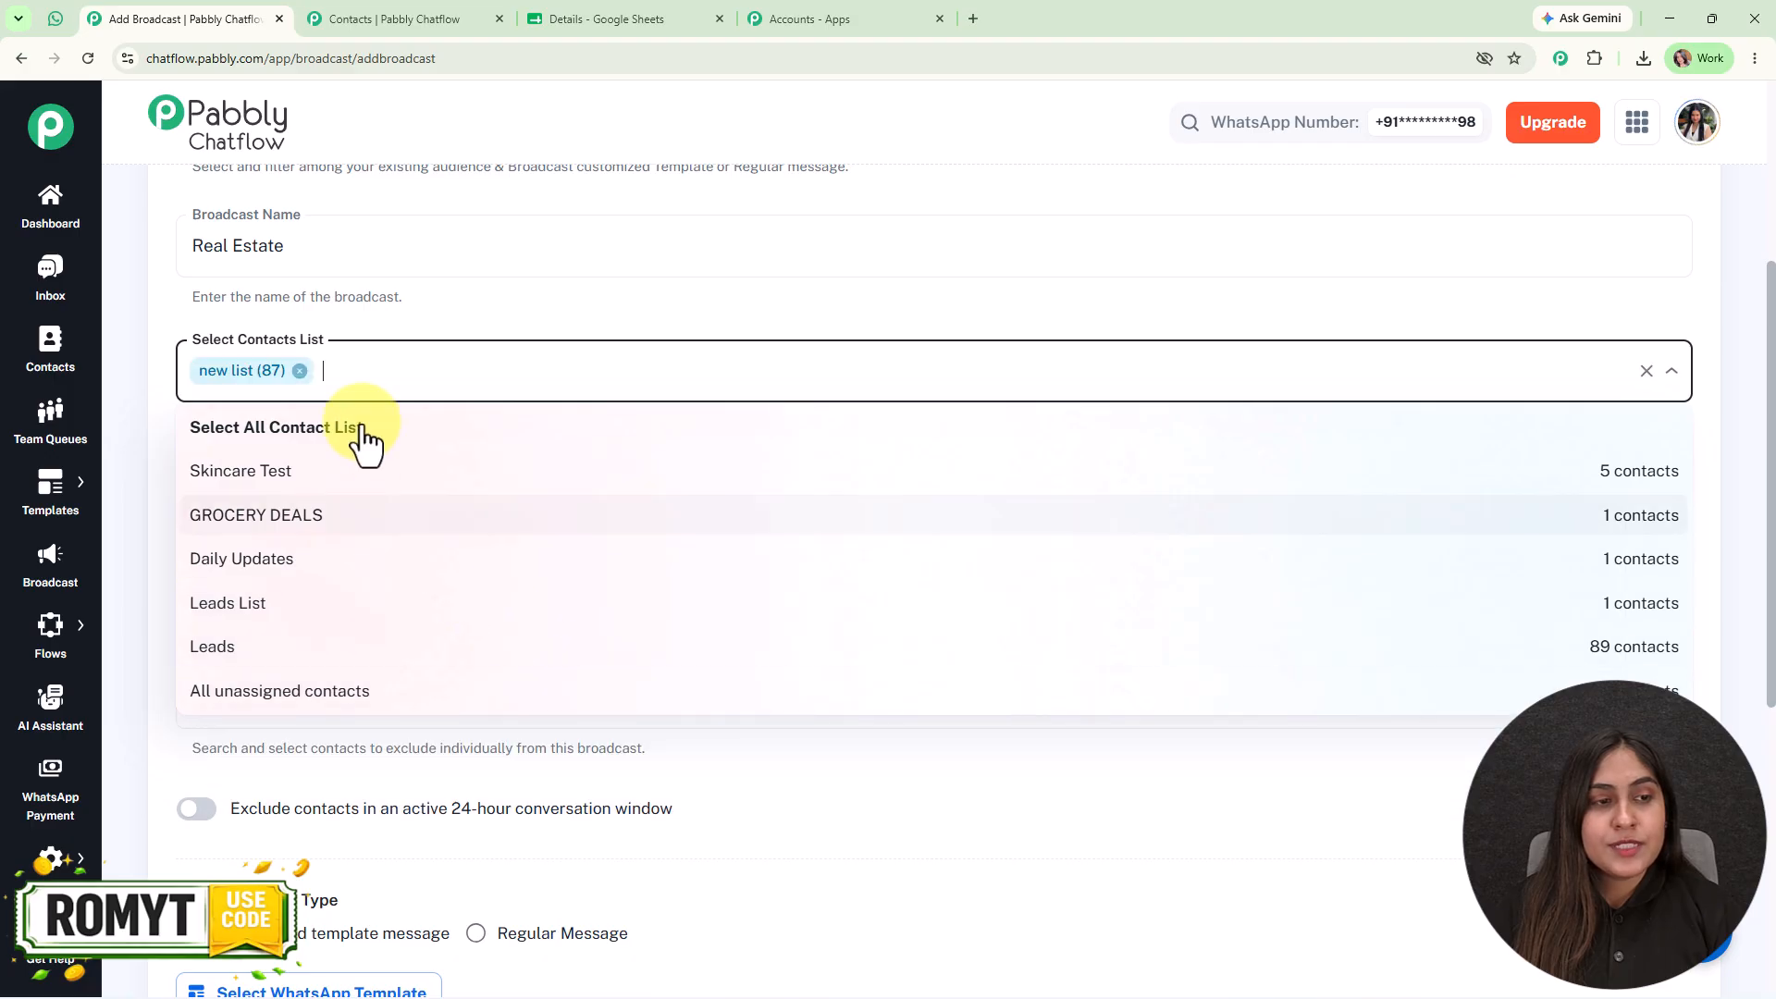
click(1035, 290)
- View the specific contacts available for exclusion, and try the option that excludes contacts in an active 24-hour conversation window
scroll(1020, 567, down, 1)
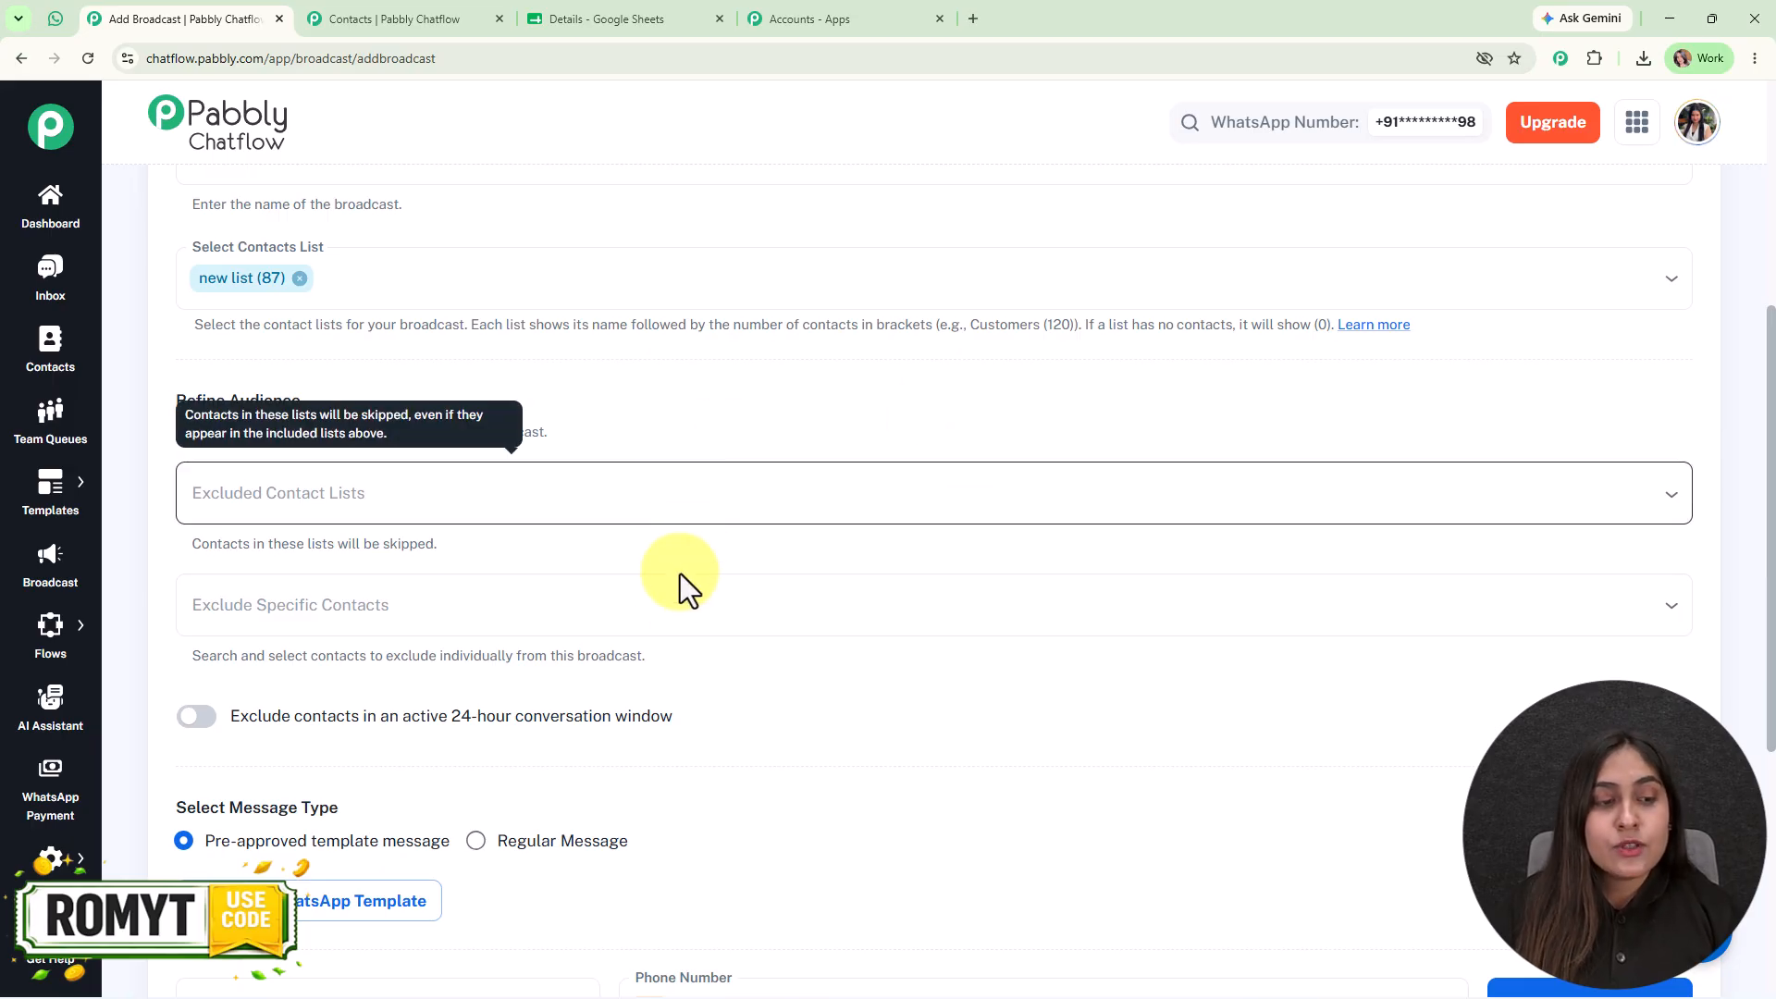
click(666, 605)
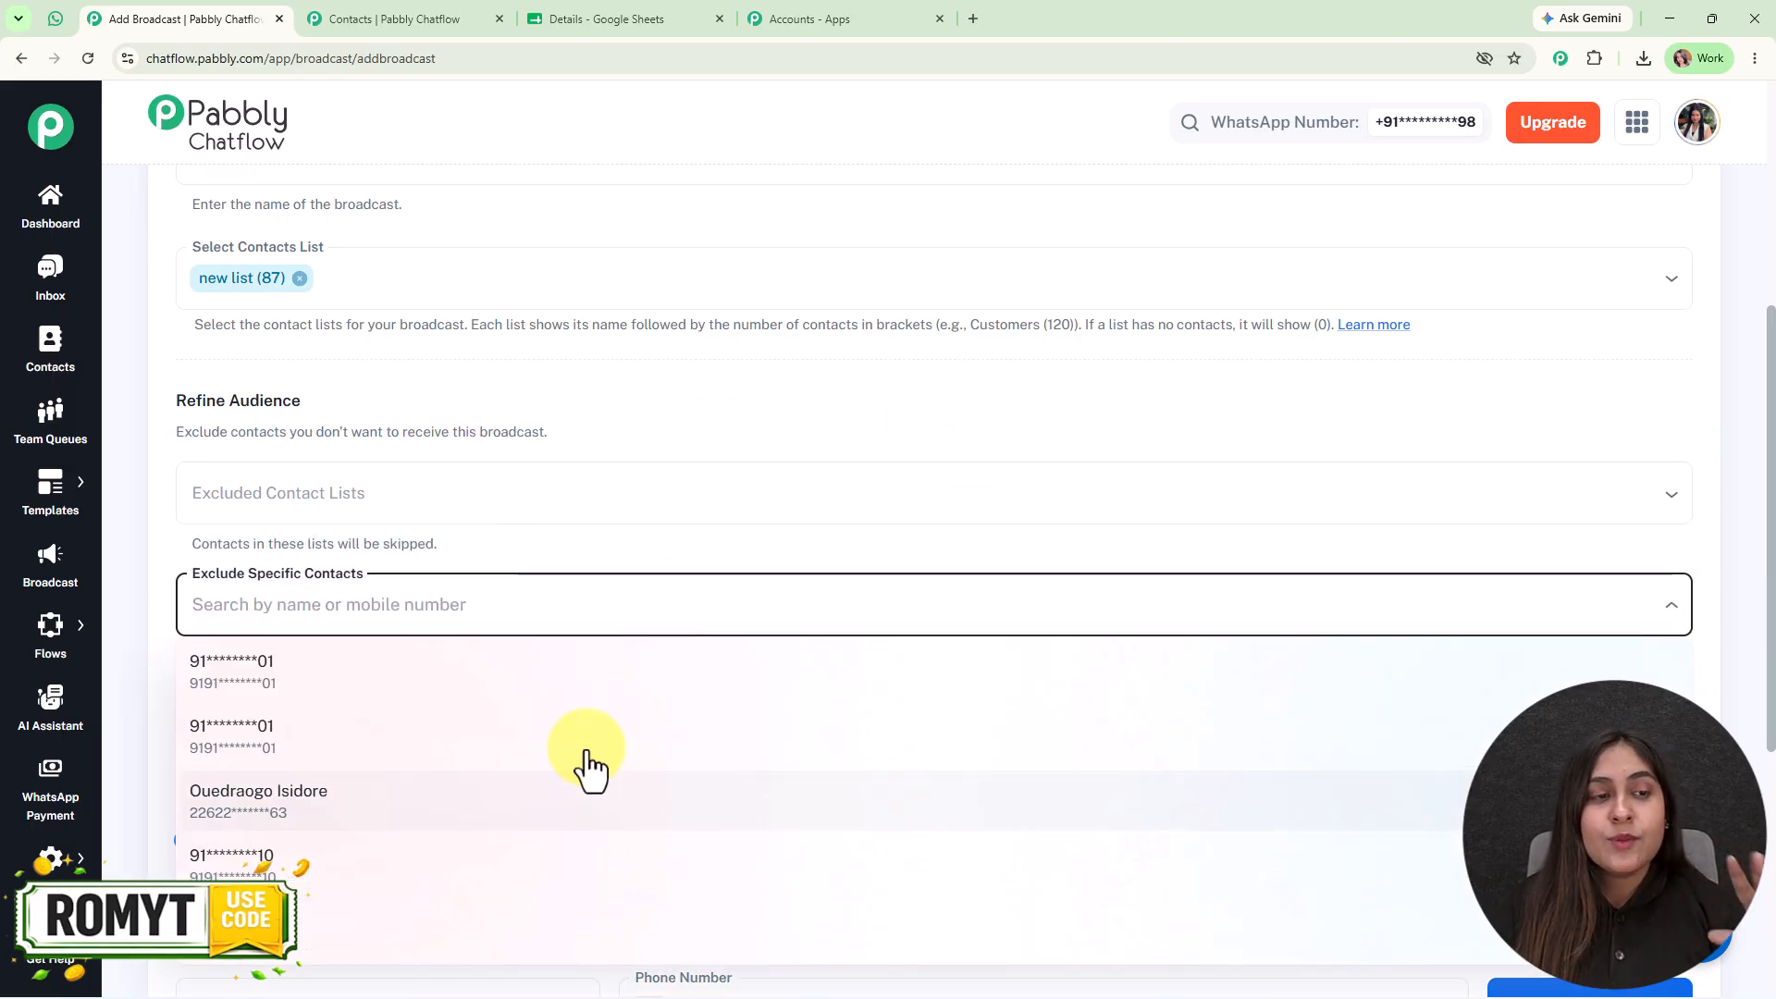
click(421, 365)
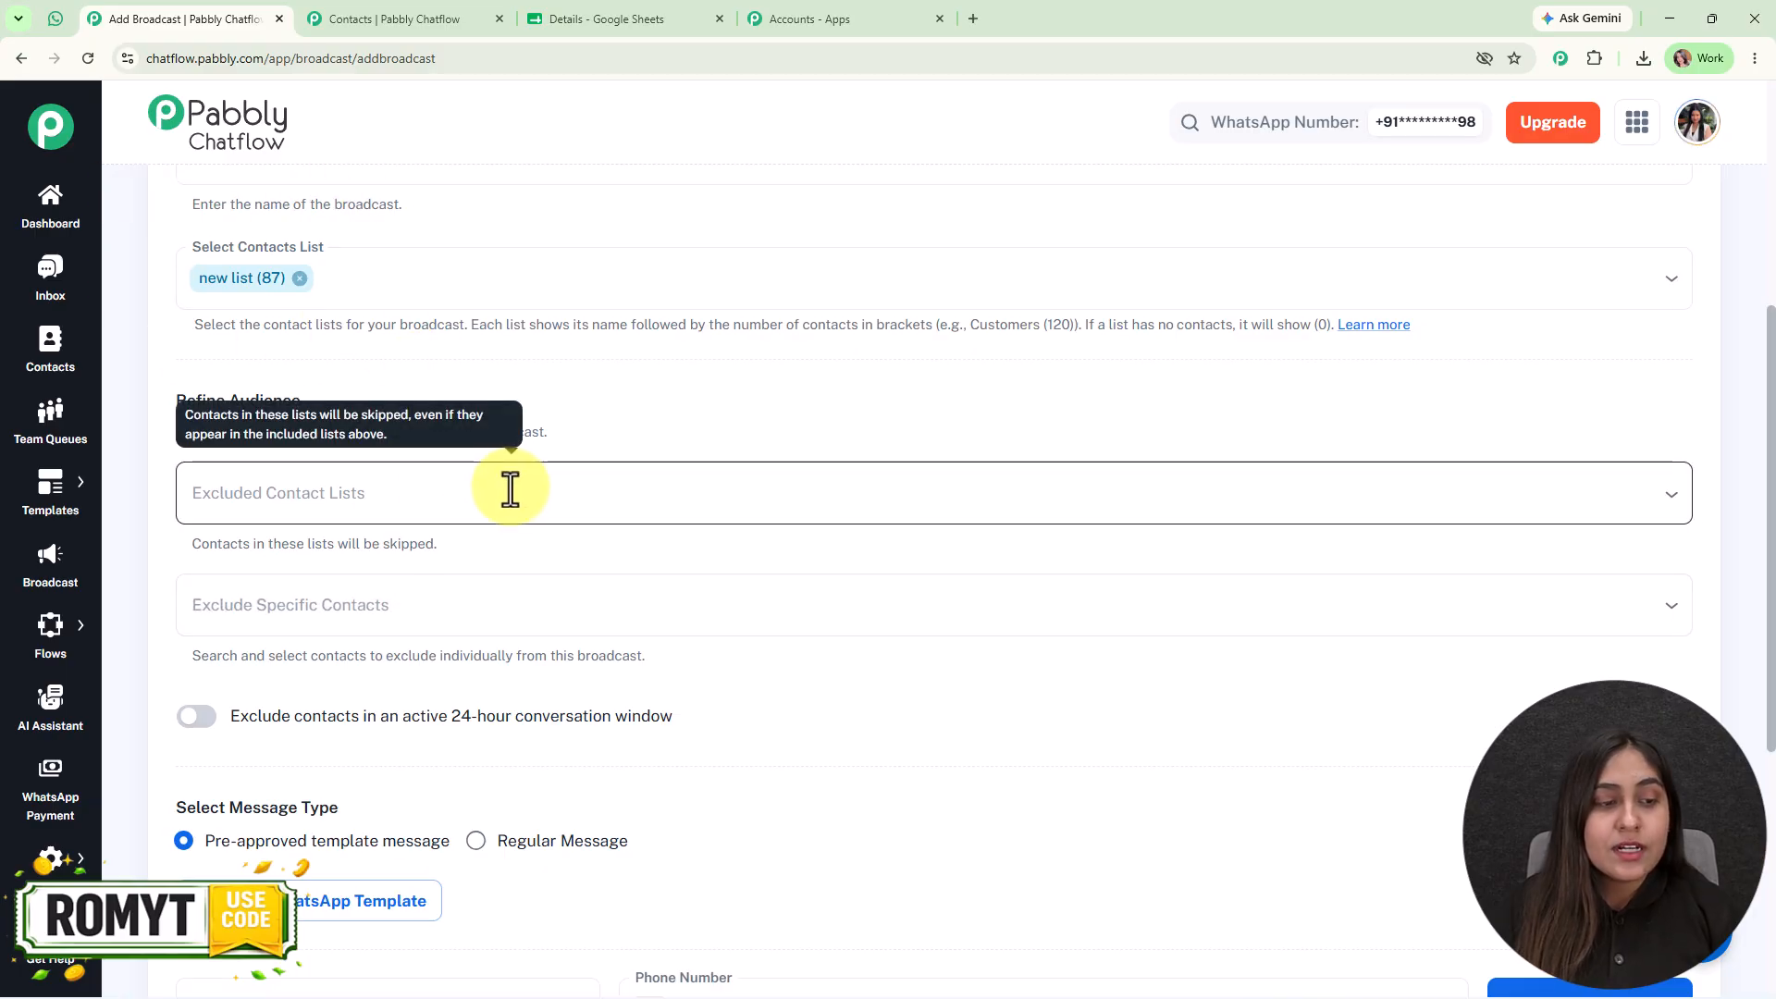
scroll(510, 490, down, 3)
click(194, 440)
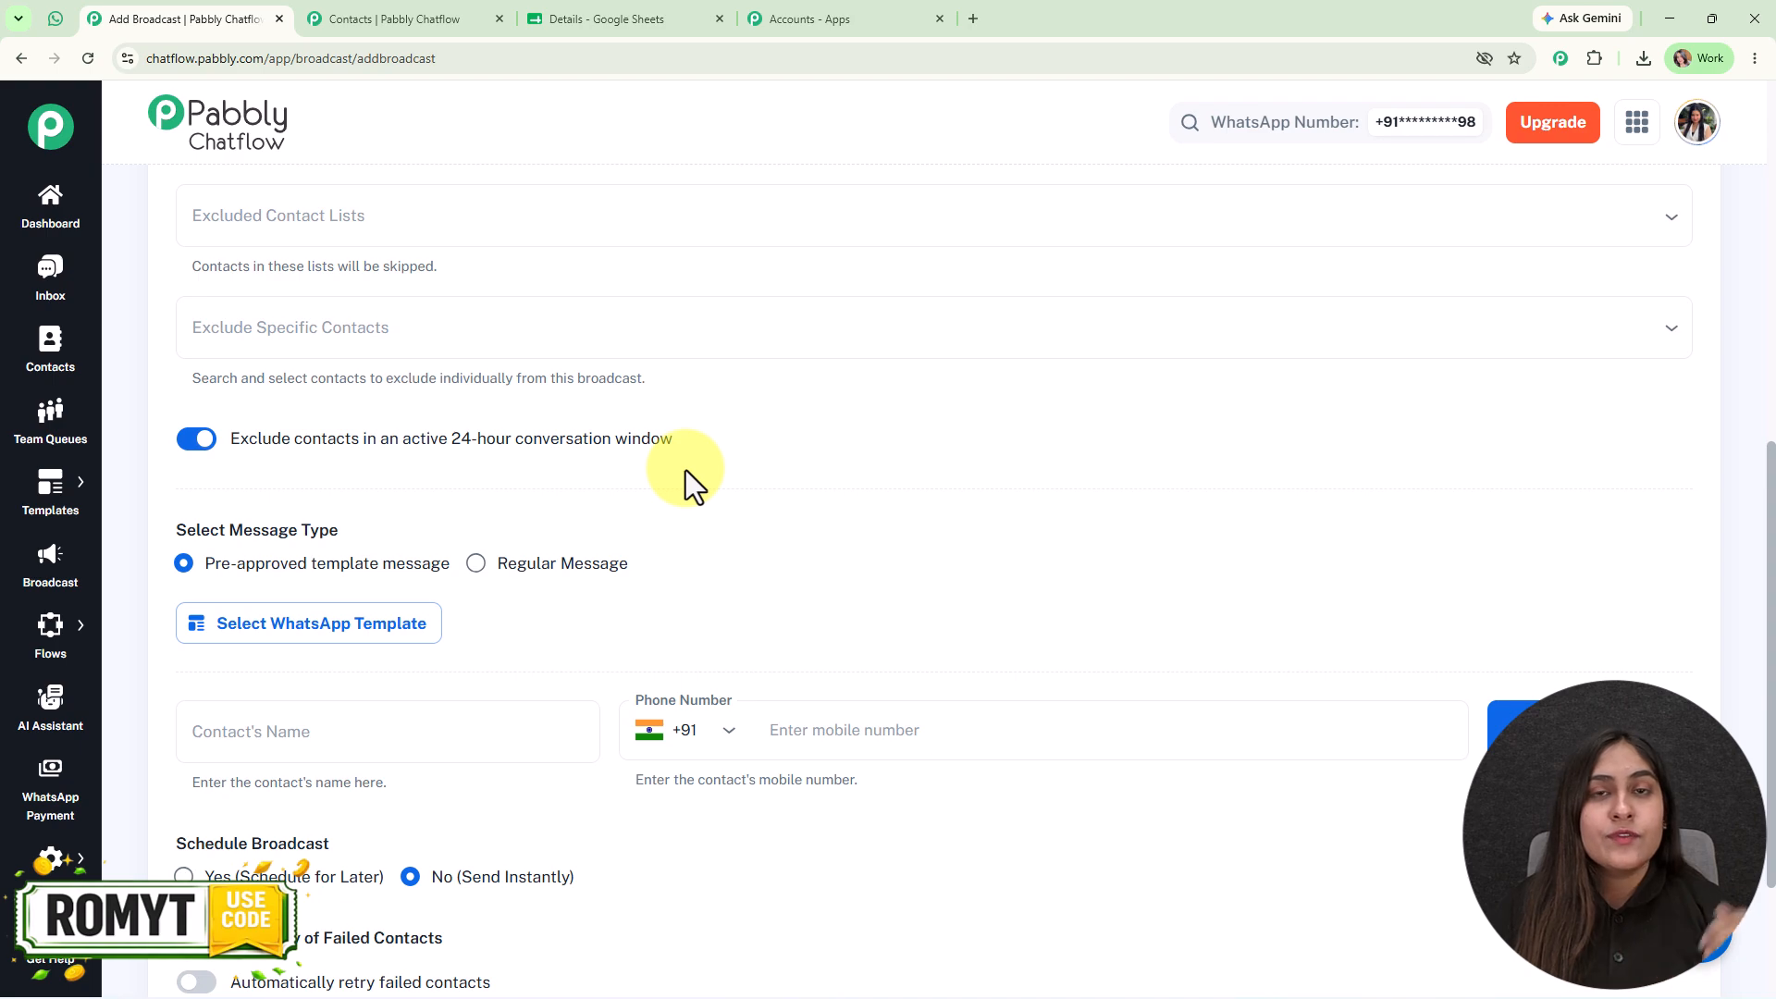
click(219, 442)
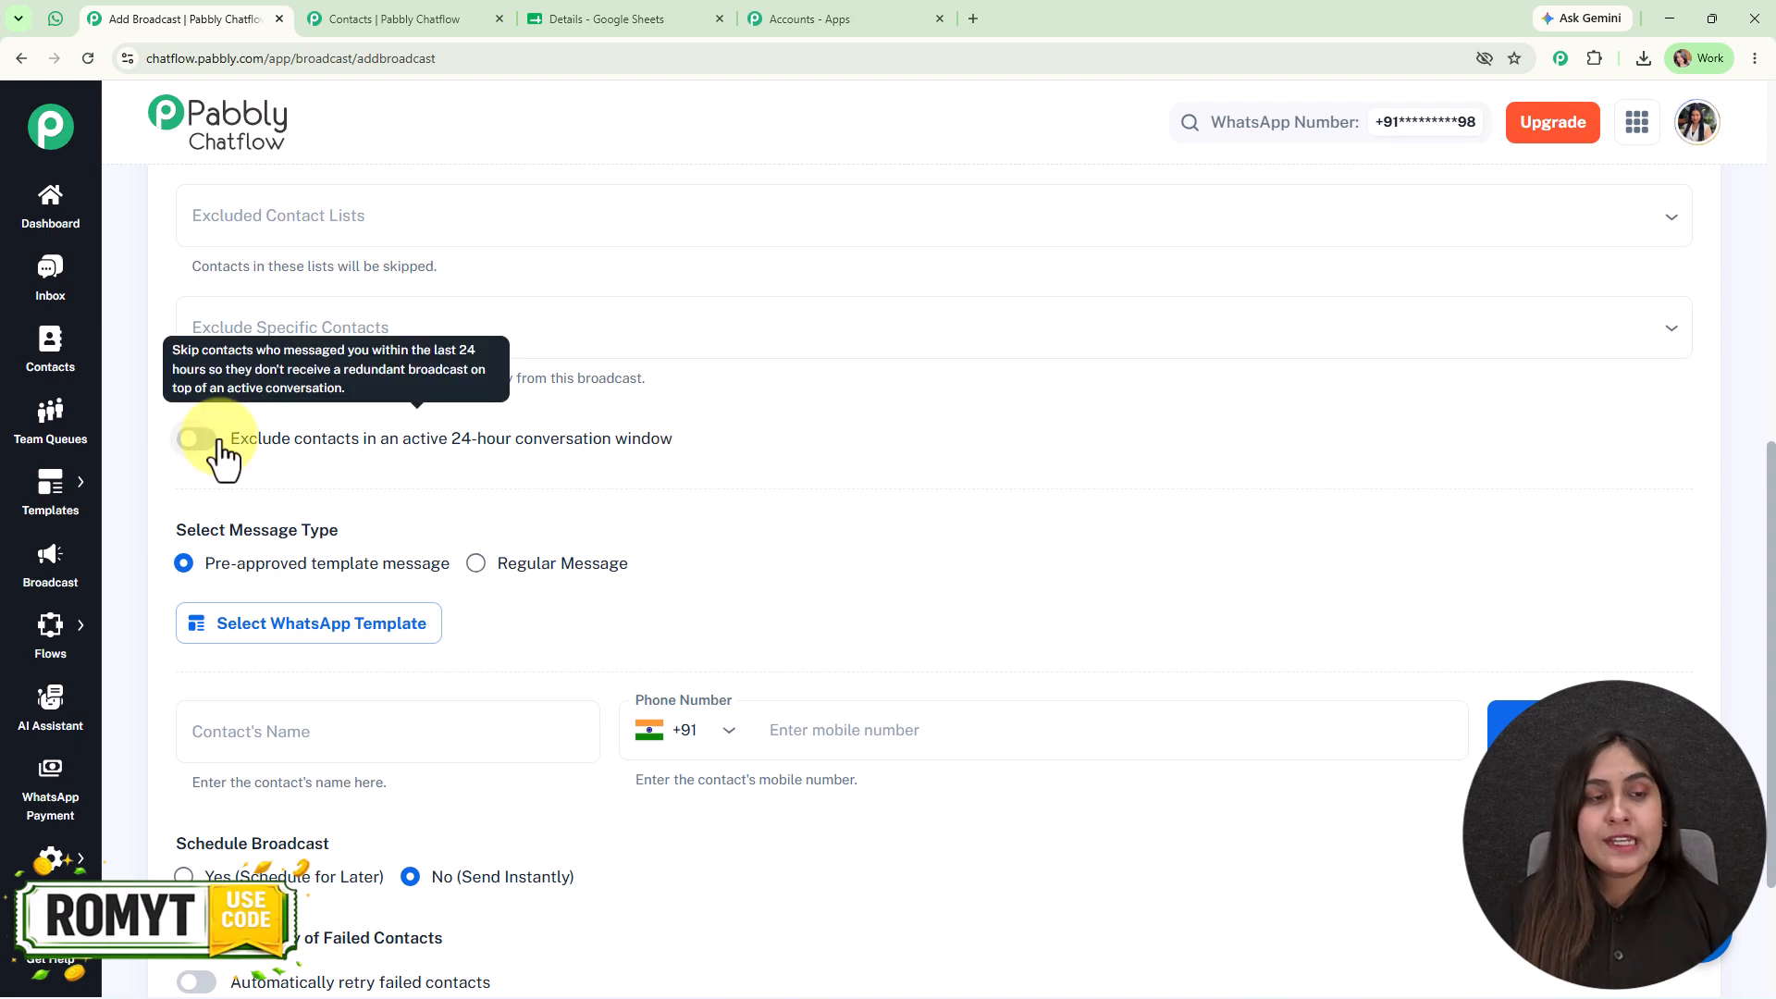
- Try the Regular Message type with its Text option and the sample message "tfhdgf"
scroll(834, 551, down, 2)
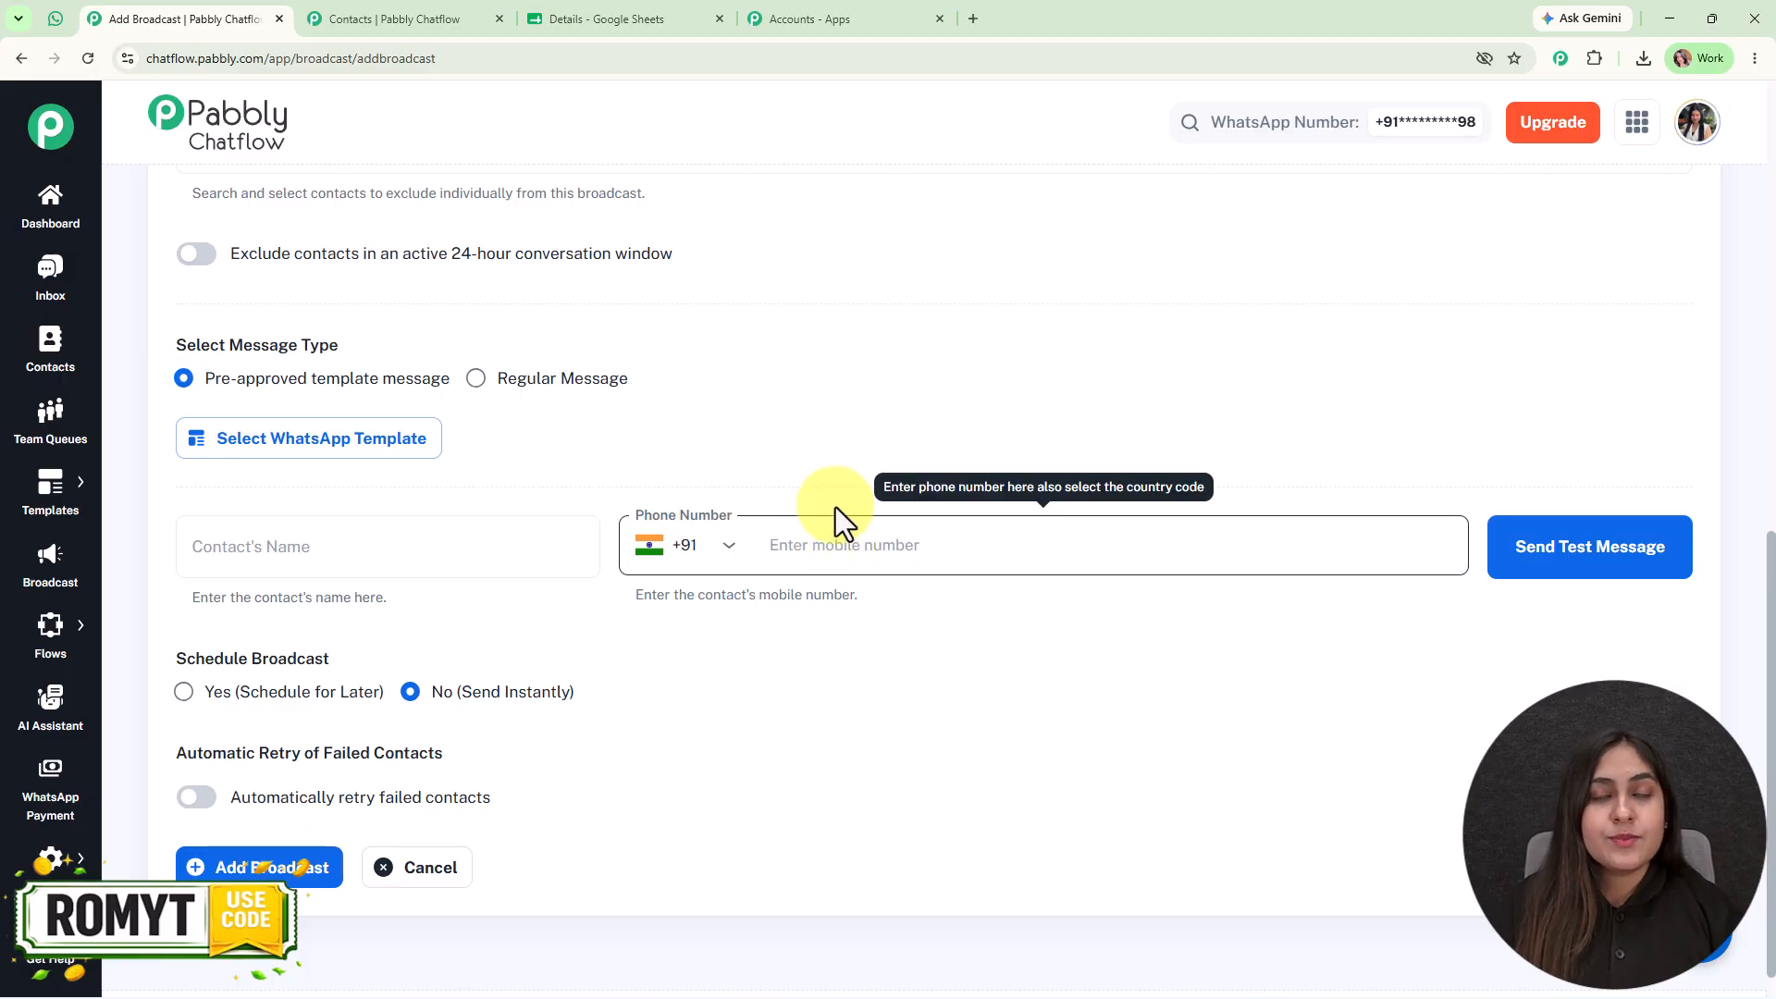
click(548, 403)
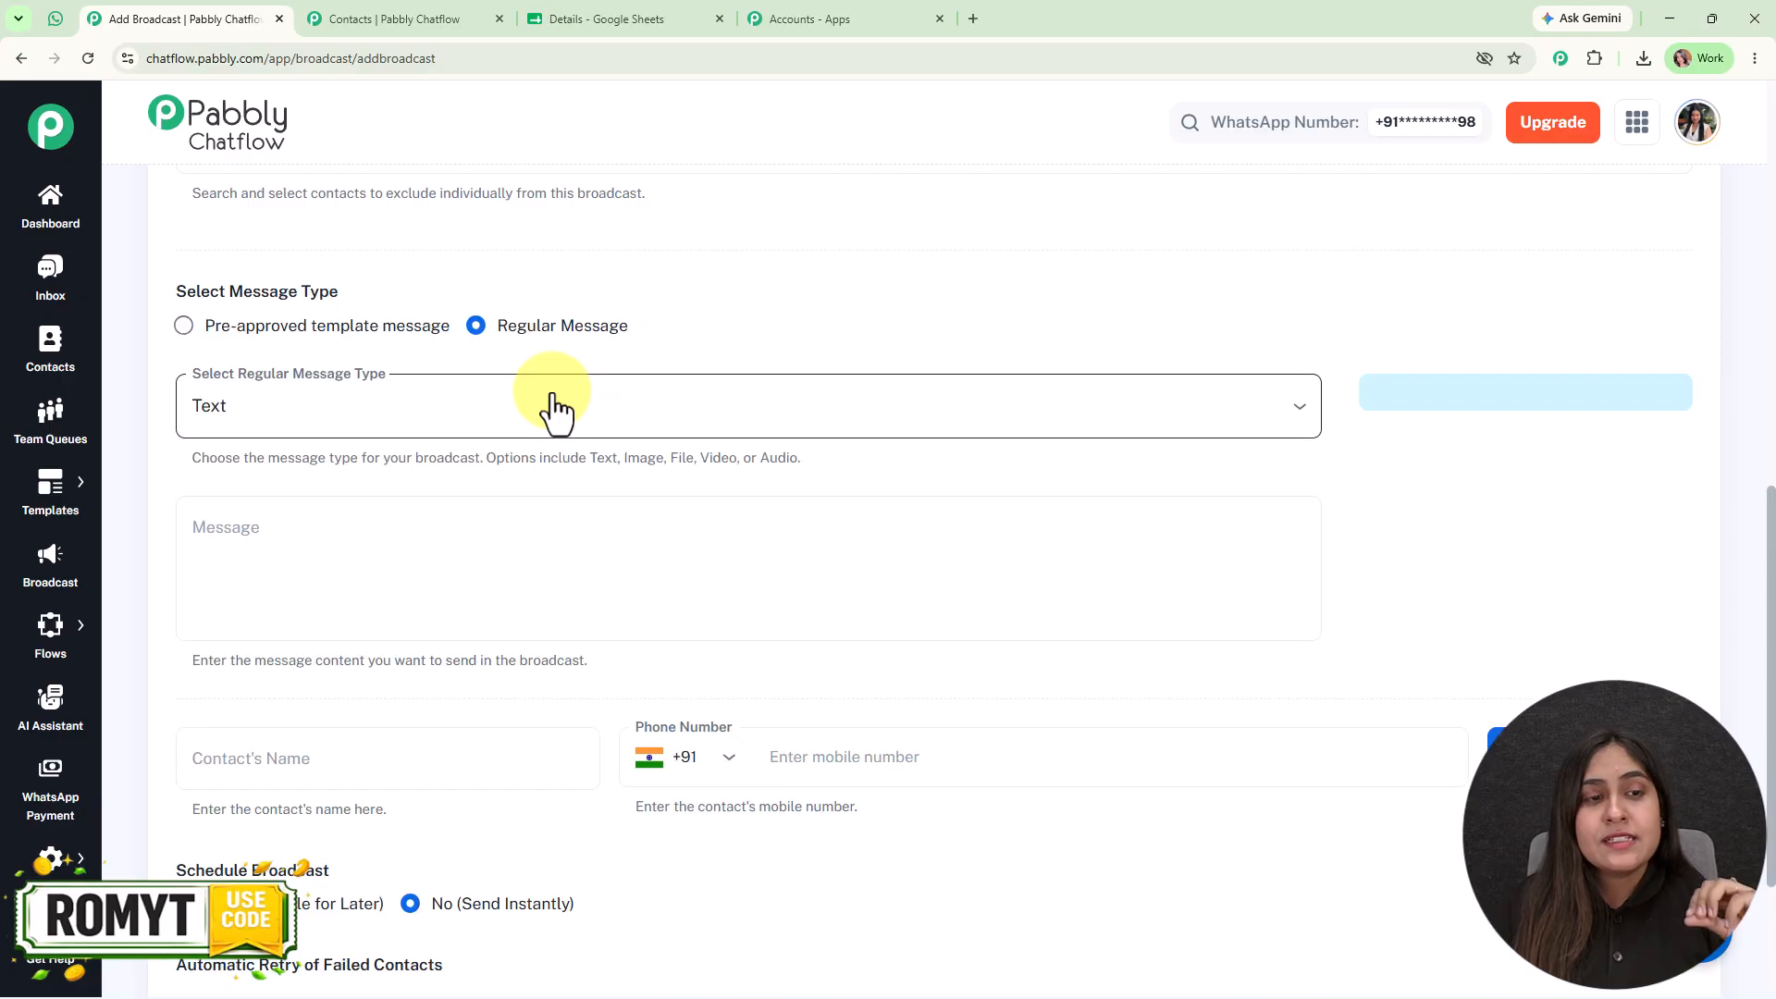
click(553, 399)
click(851, 319)
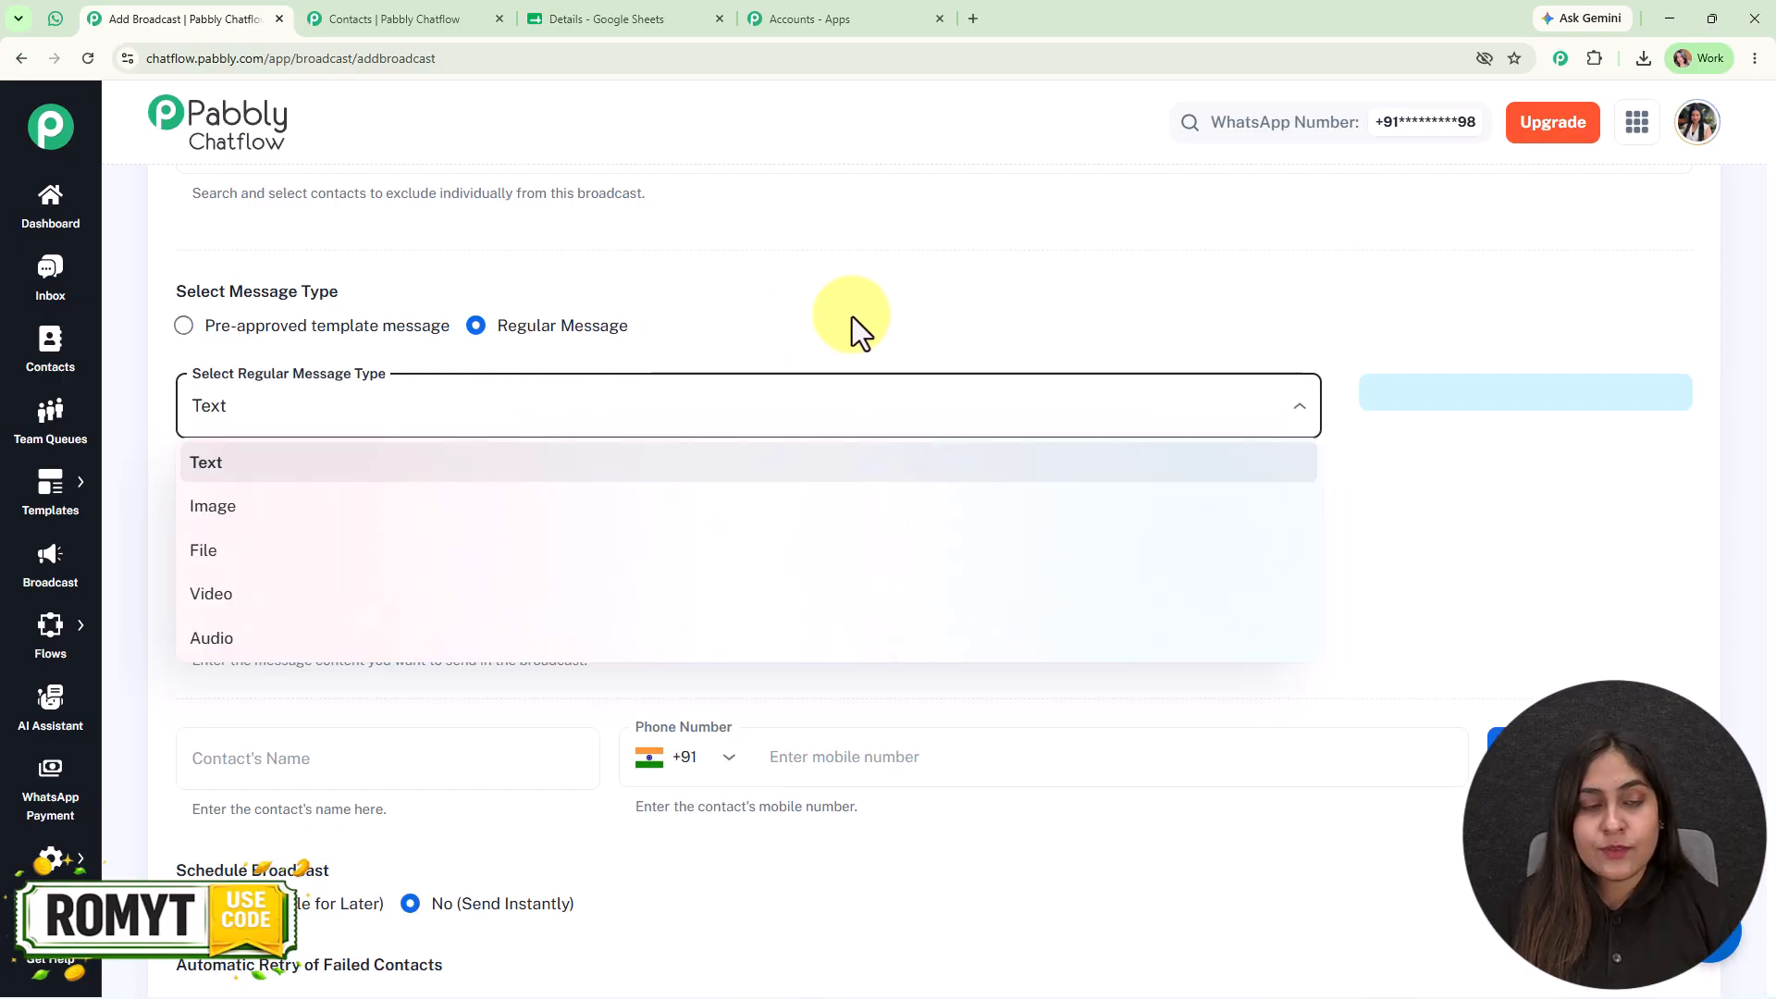
click(776, 555)
text(tfhdgf)
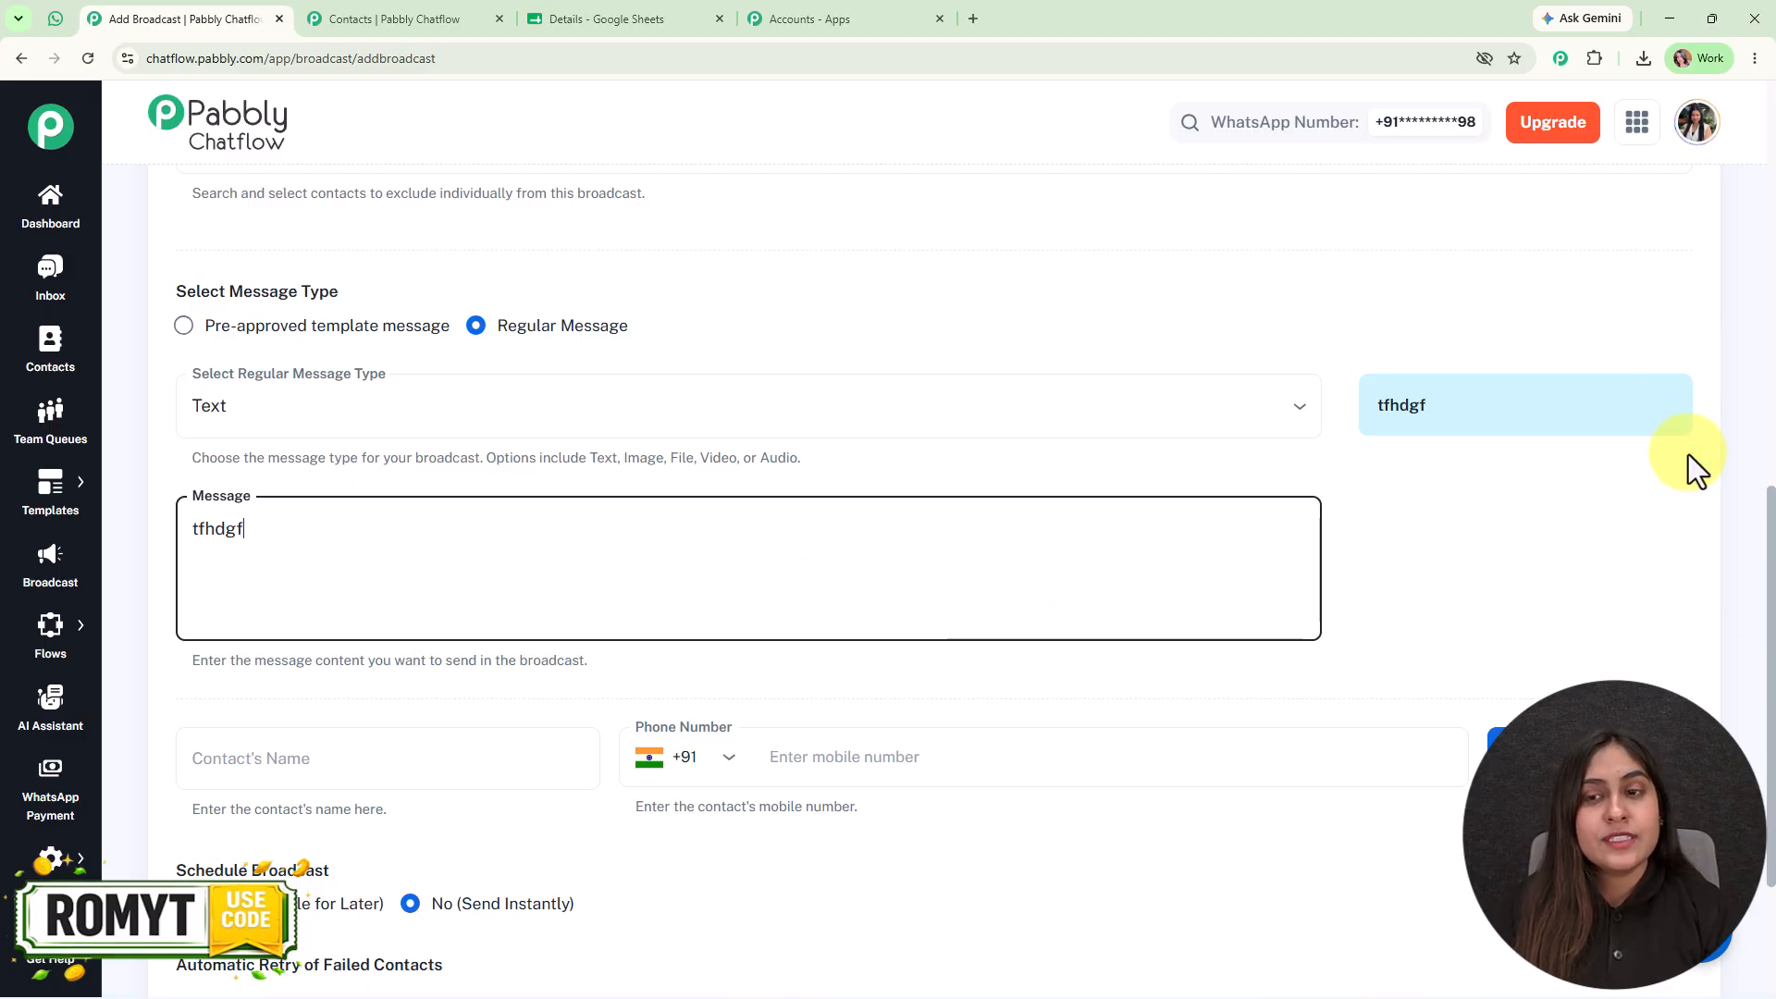
- Set the message type to pre-approved template, search the approved templates for "re", and apply the real_estate_message template
click(398, 331)
click(325, 440)
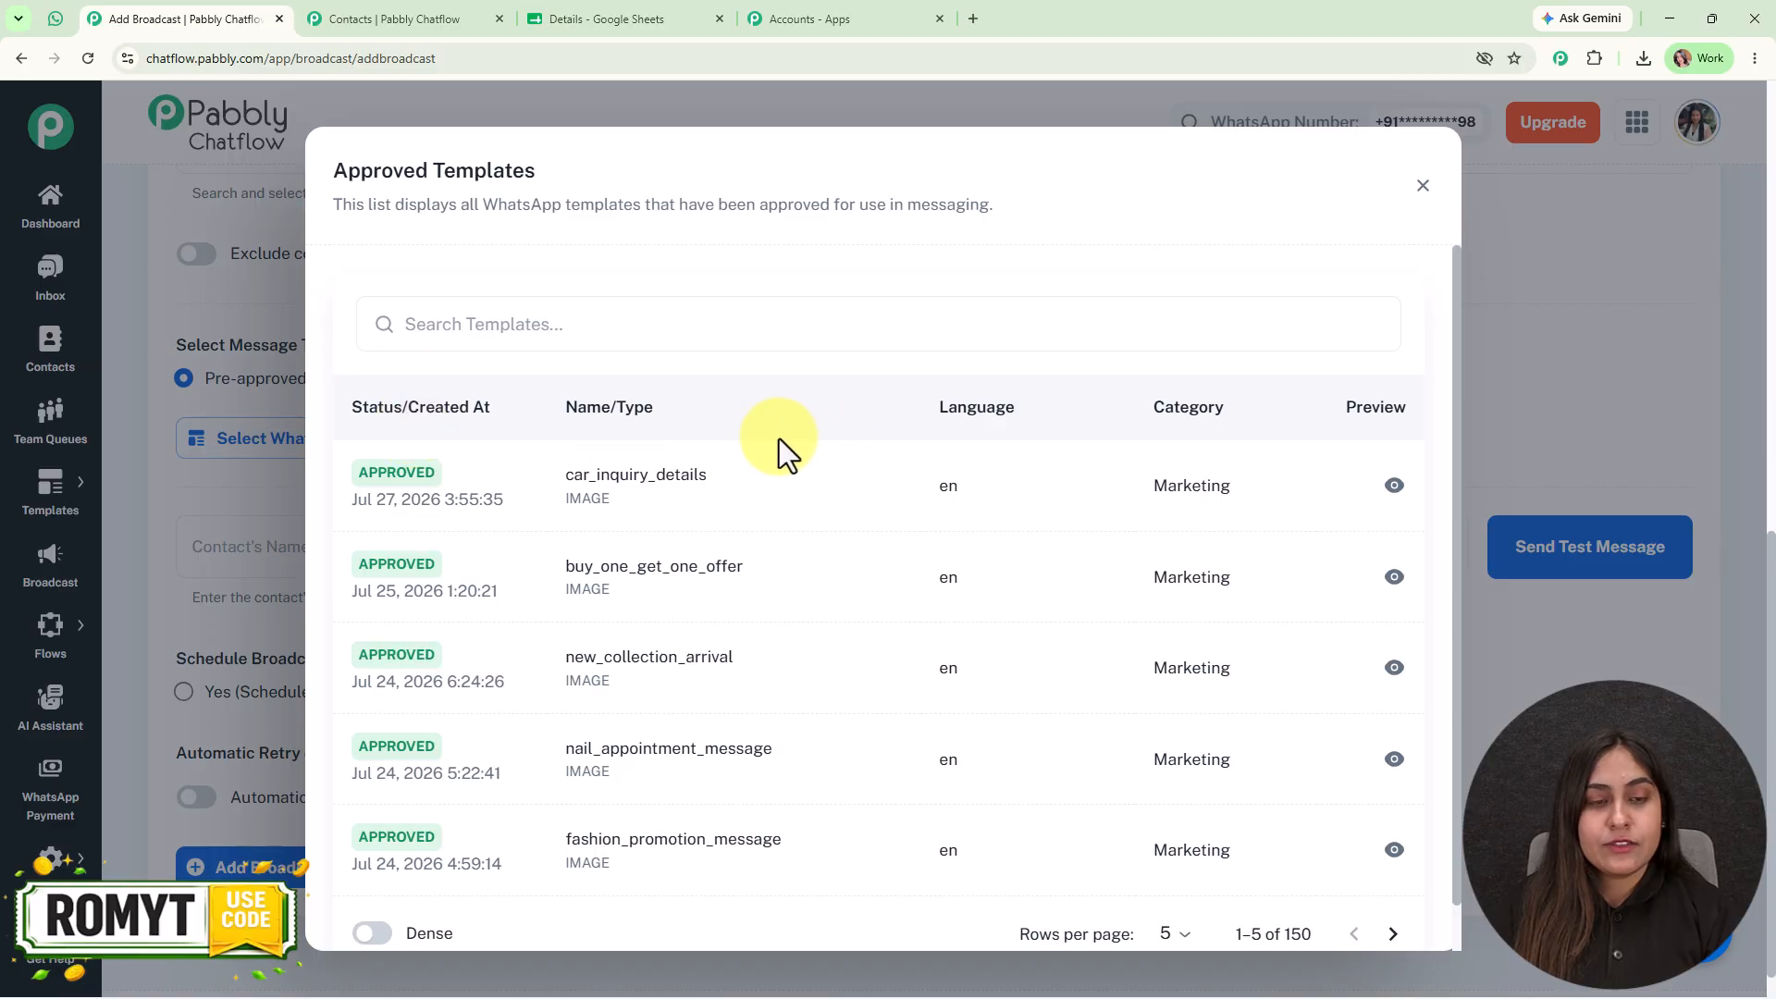
click(641, 323)
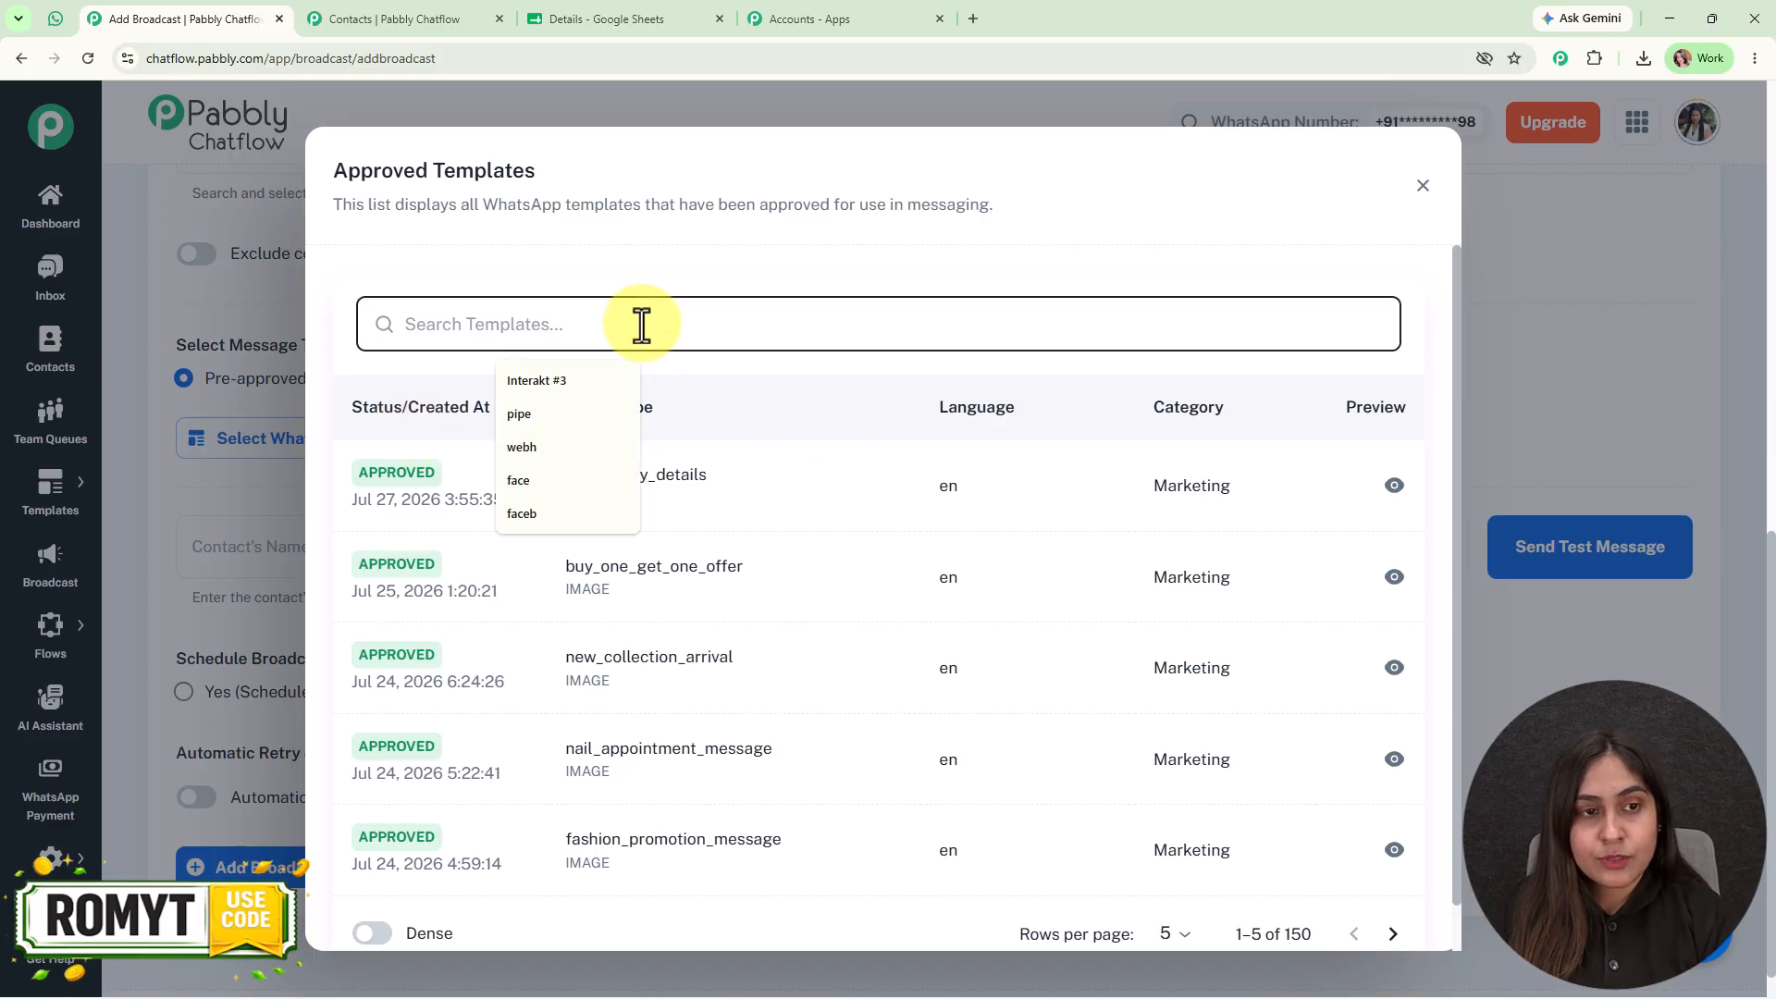
text(re)
click(730, 484)
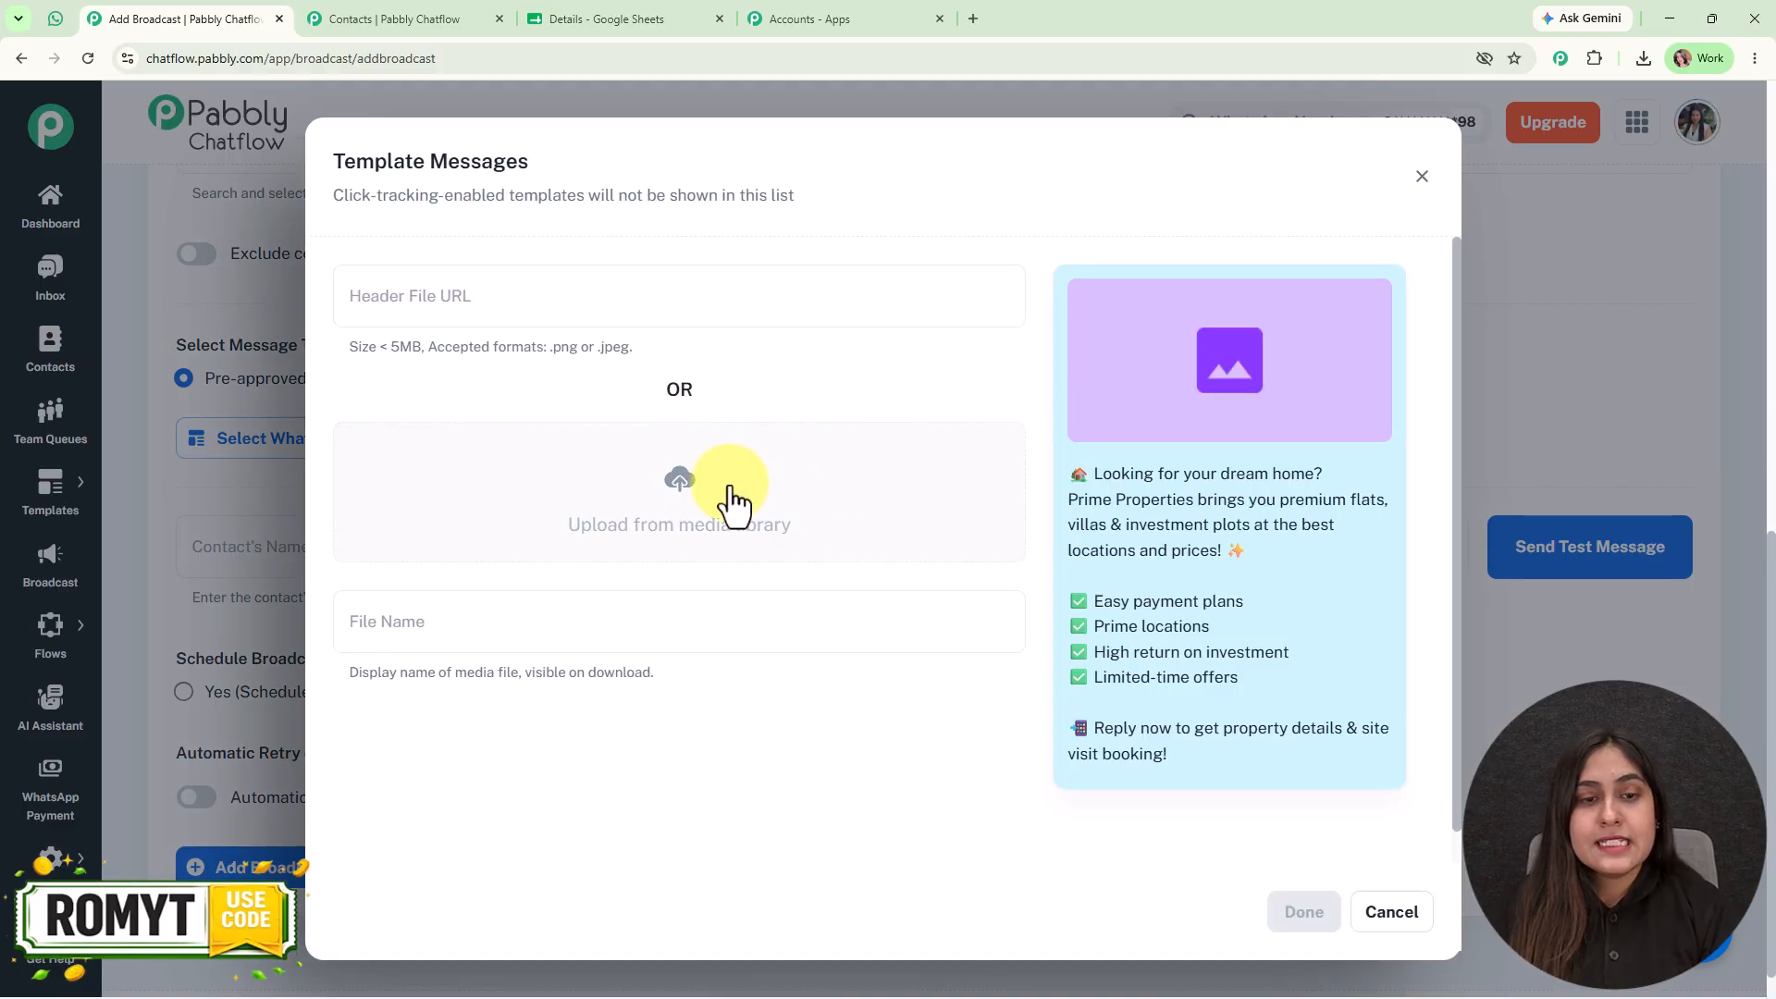
click(679, 481)
click(415, 463)
click(1390, 328)
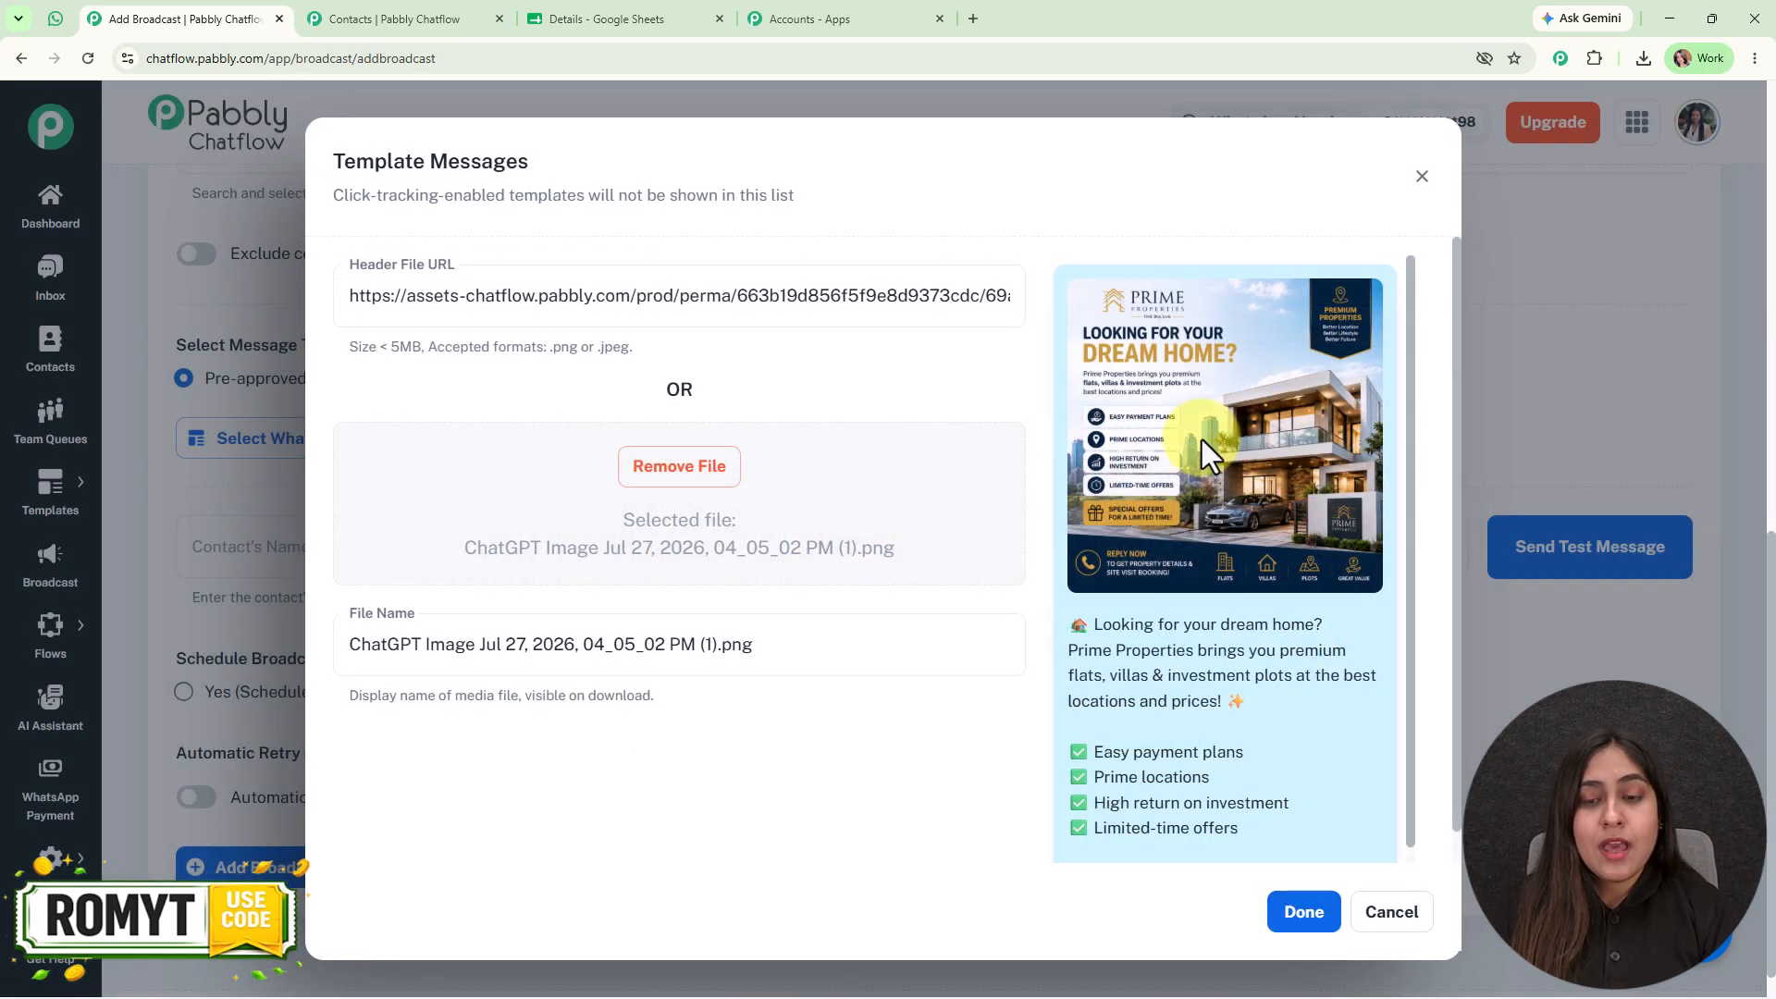
scroll(1201, 440, down, 1)
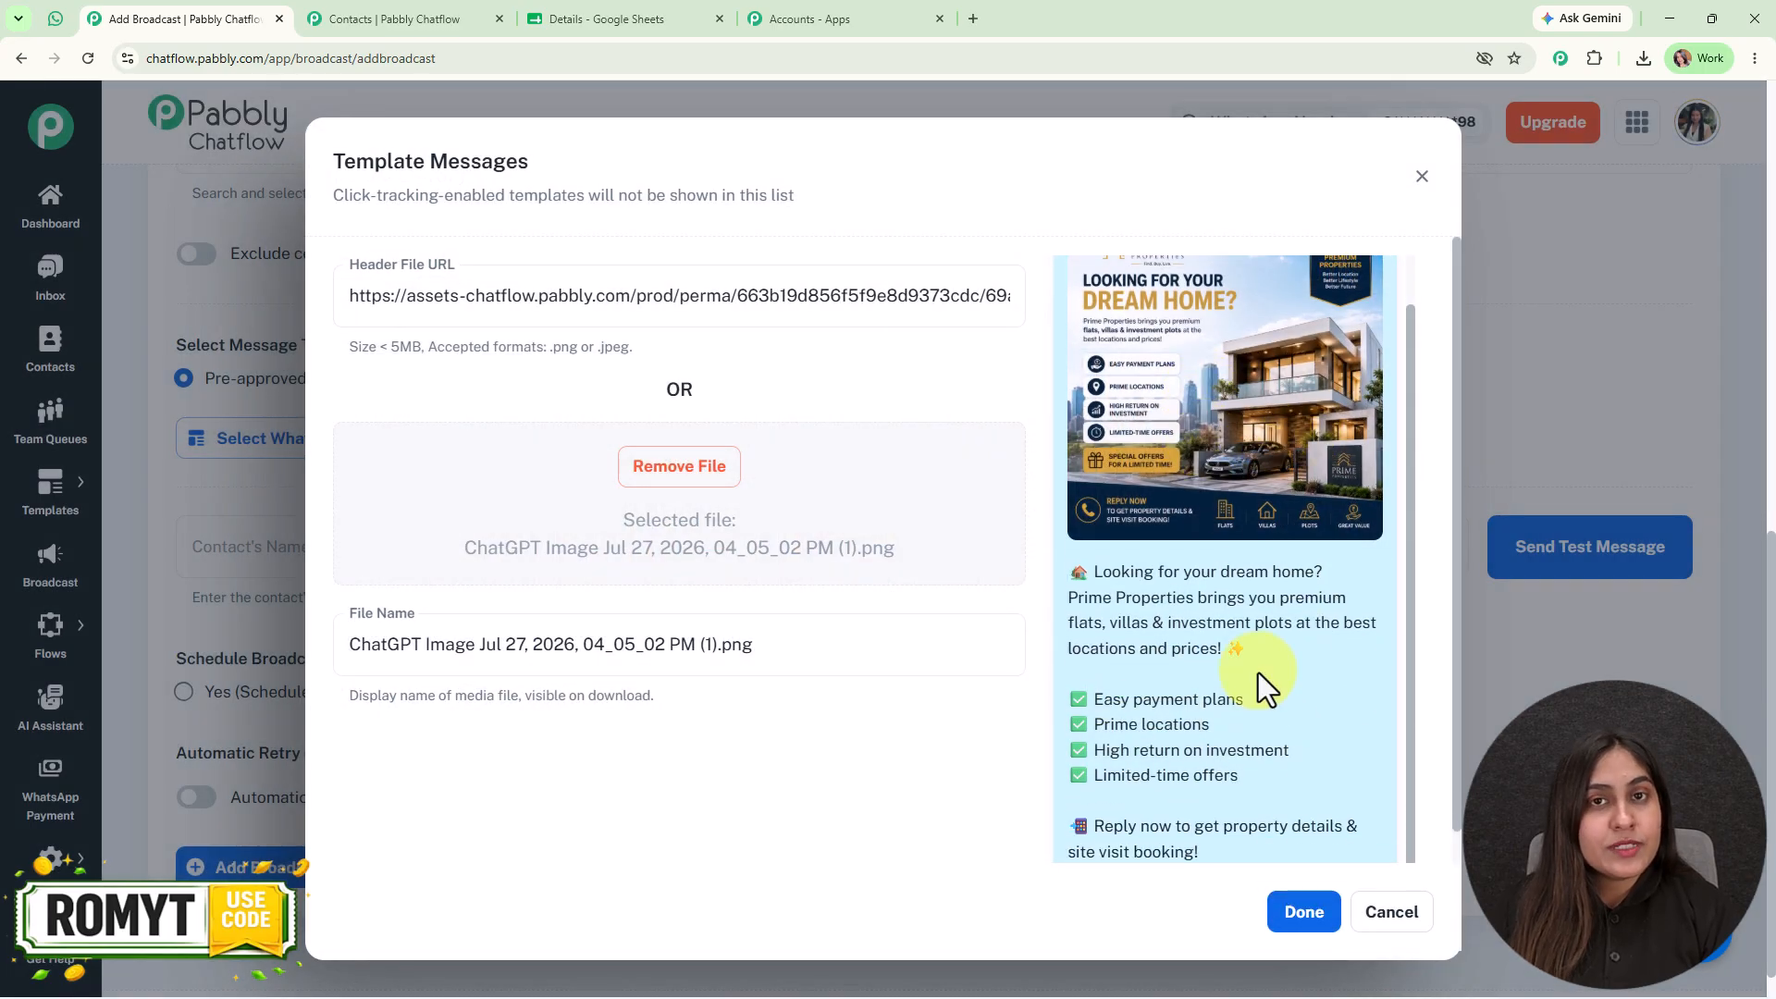
click(1303, 909)
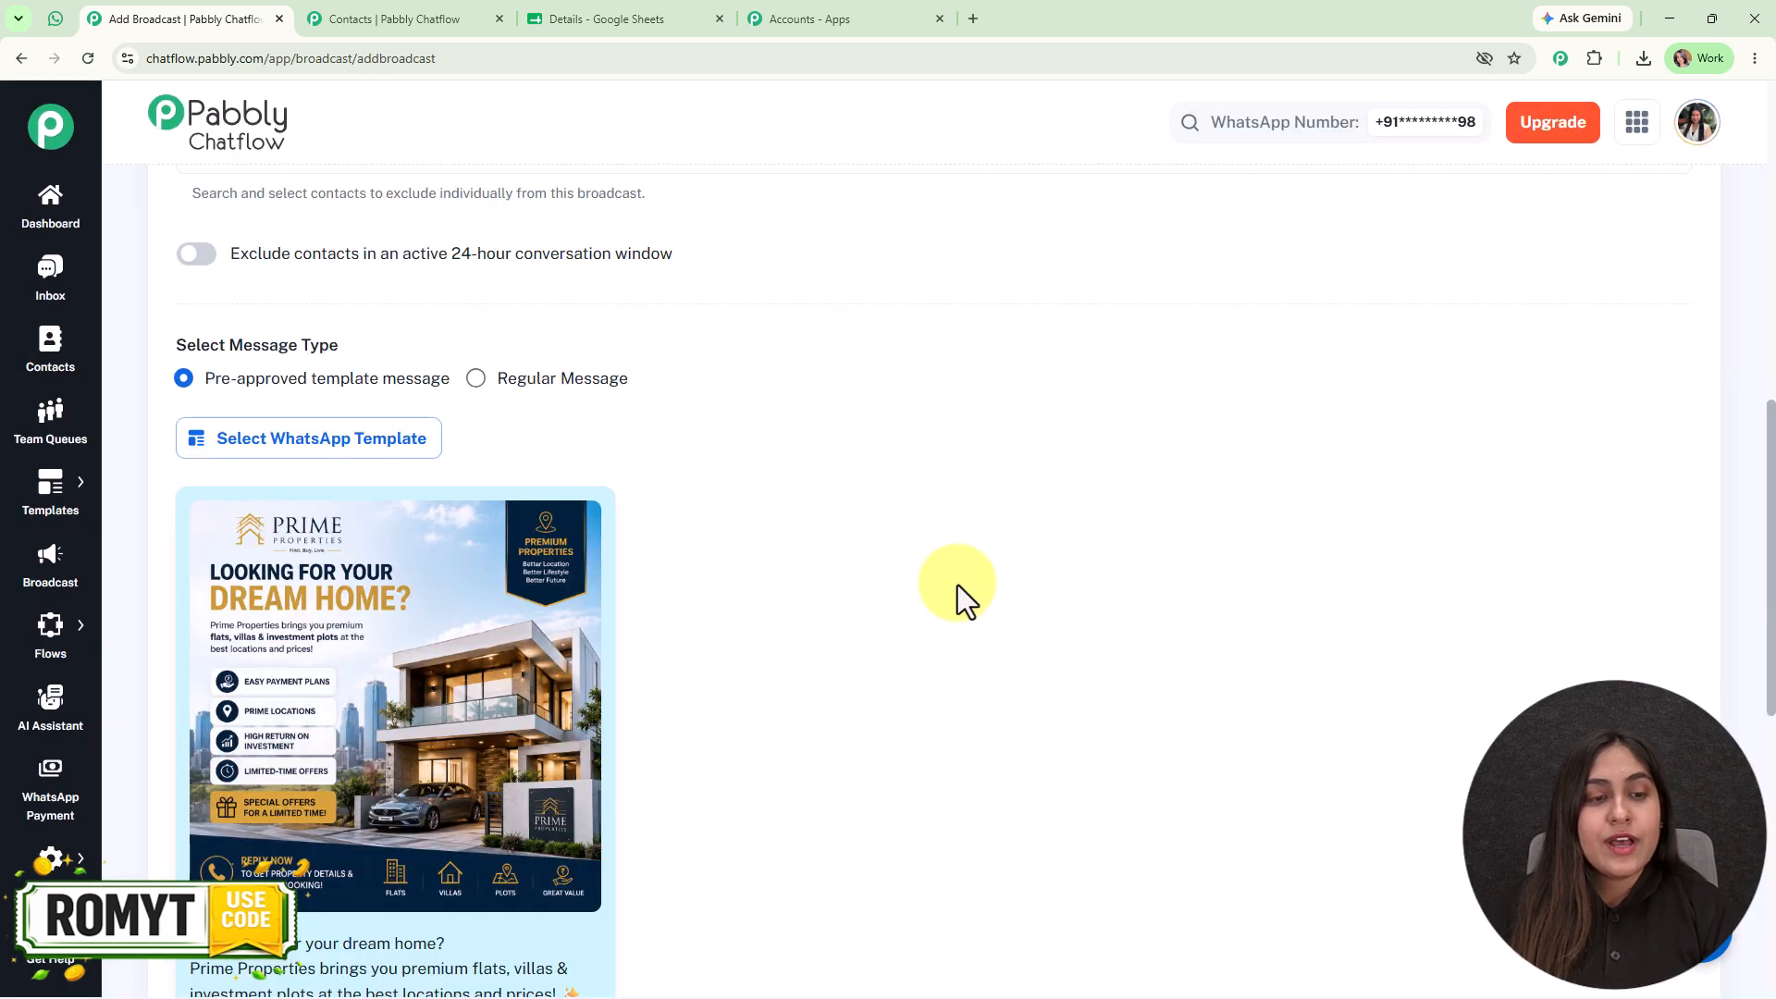
- Send a test message using the test contact's name and phone number, and check it in WhatsApp Web before returning to the broadcast form
scroll(958, 585, down, 10)
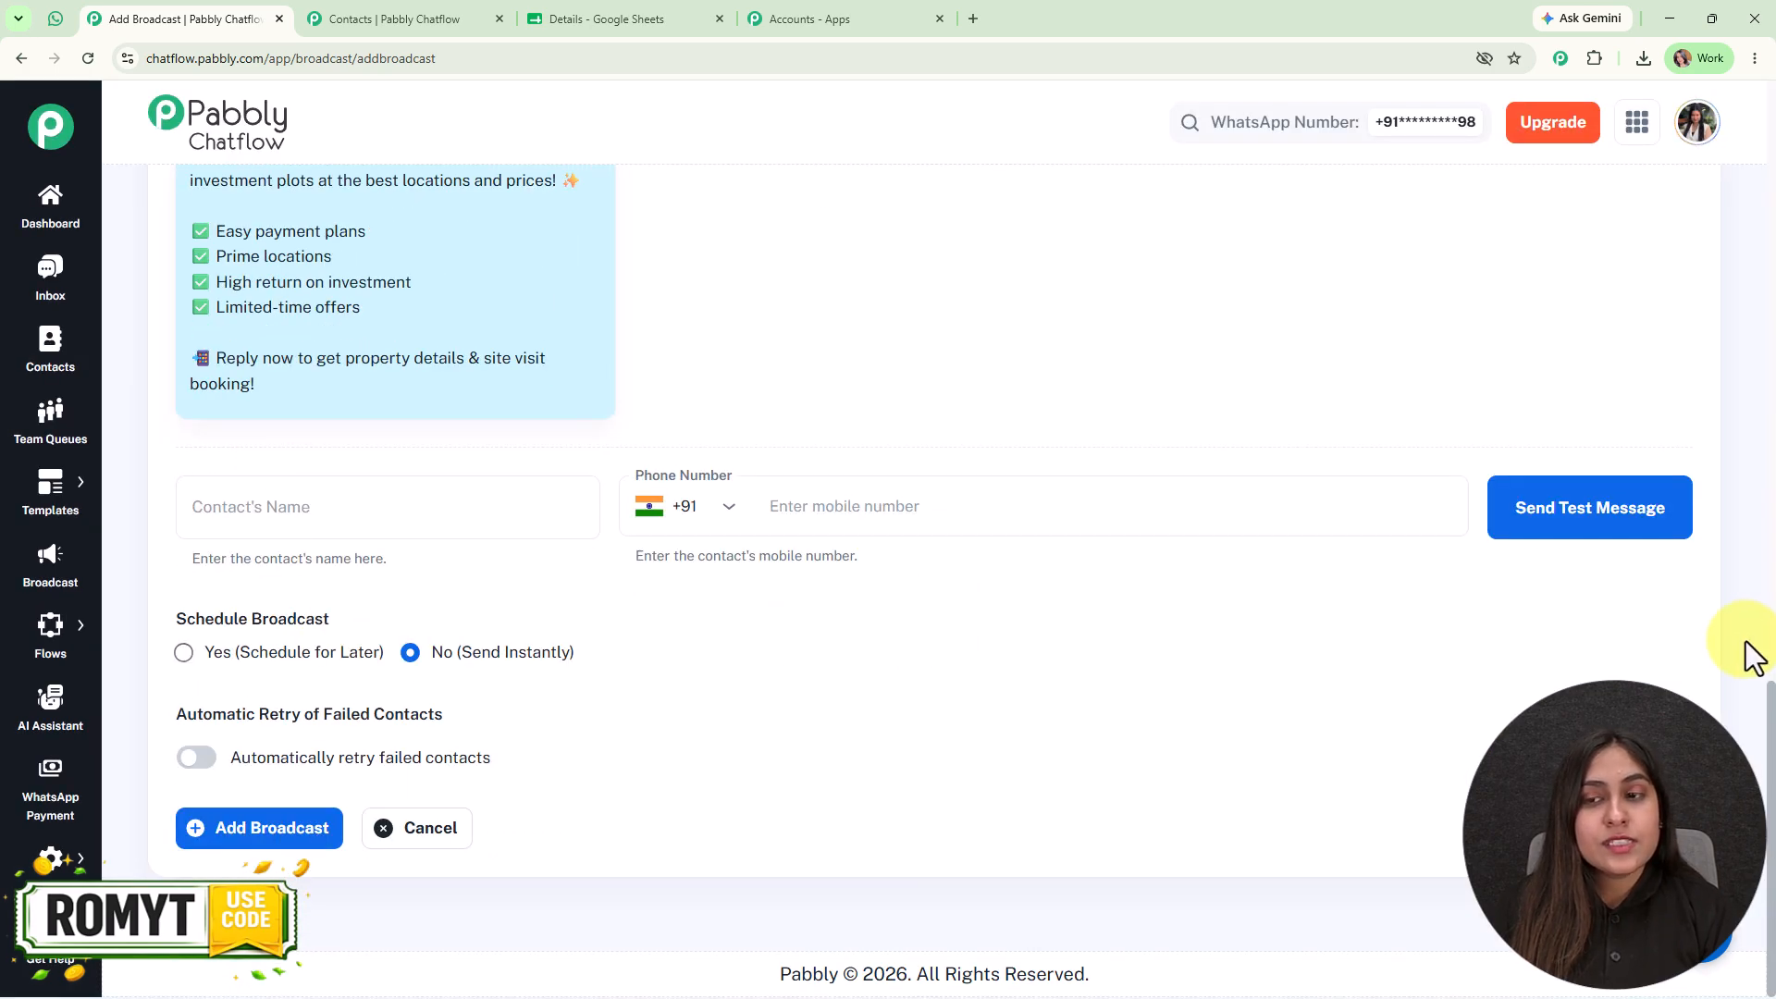
scroll(236, 555, up, 8)
scroll(1232, 638, down, 10)
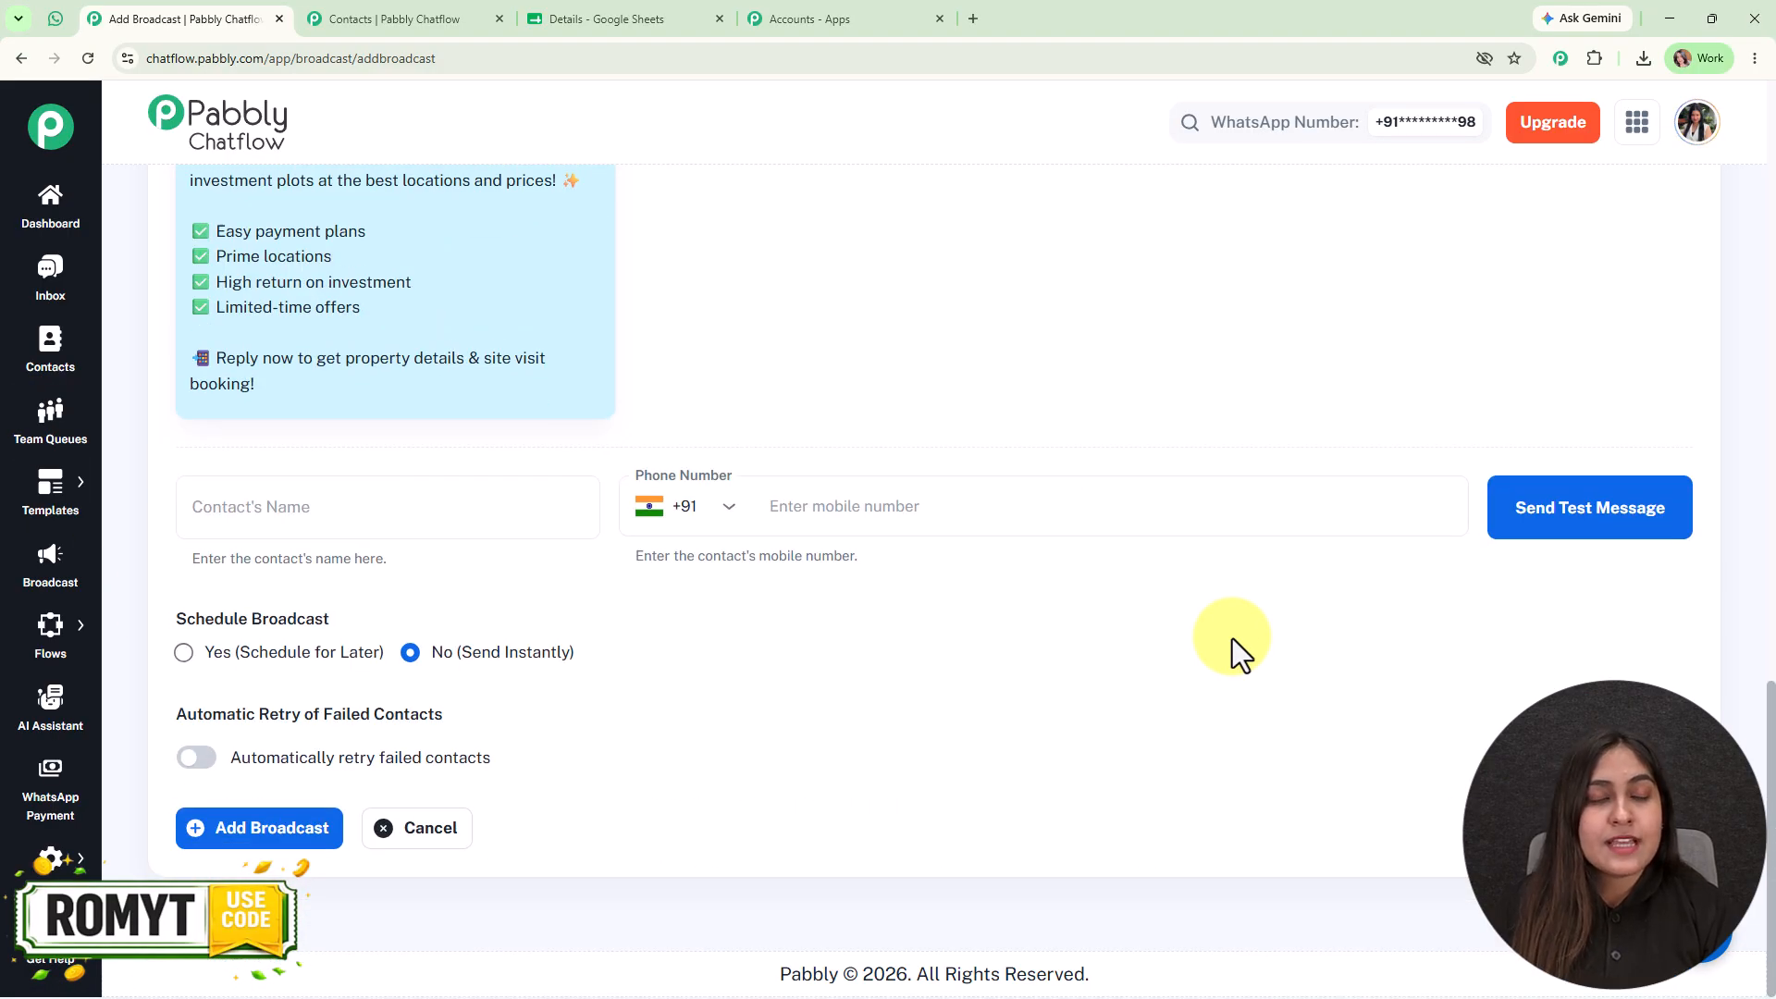
click(367, 526)
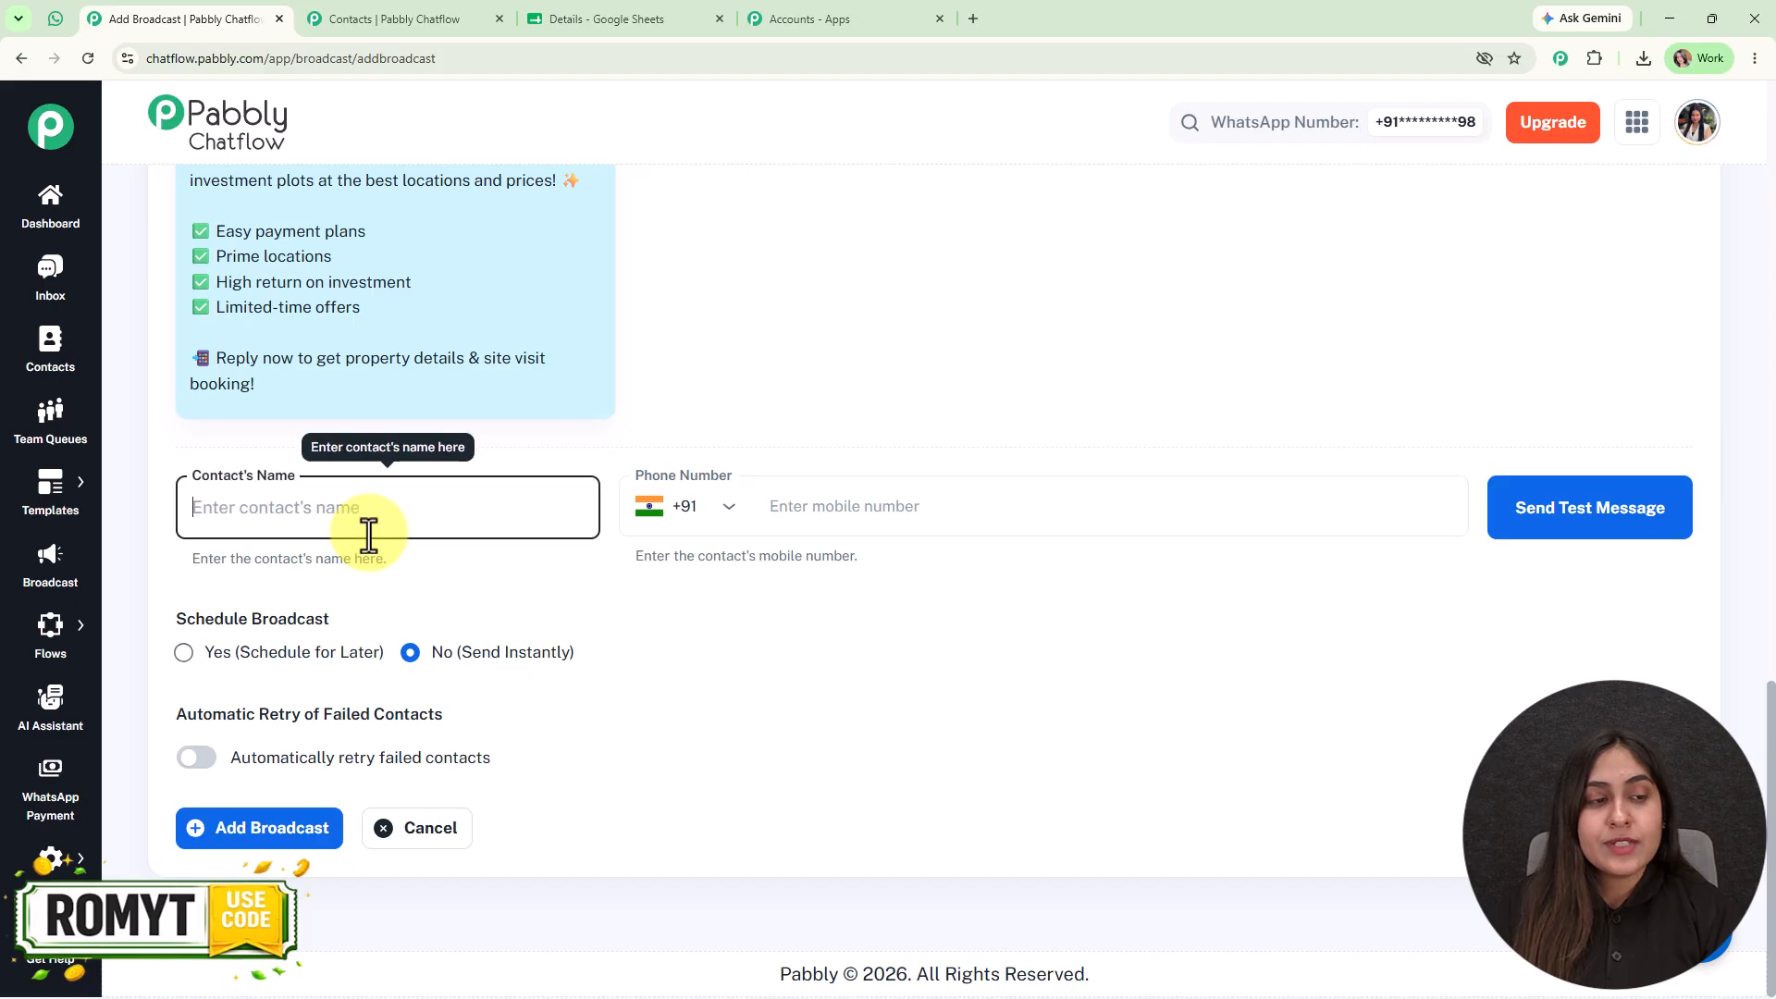
text(R)
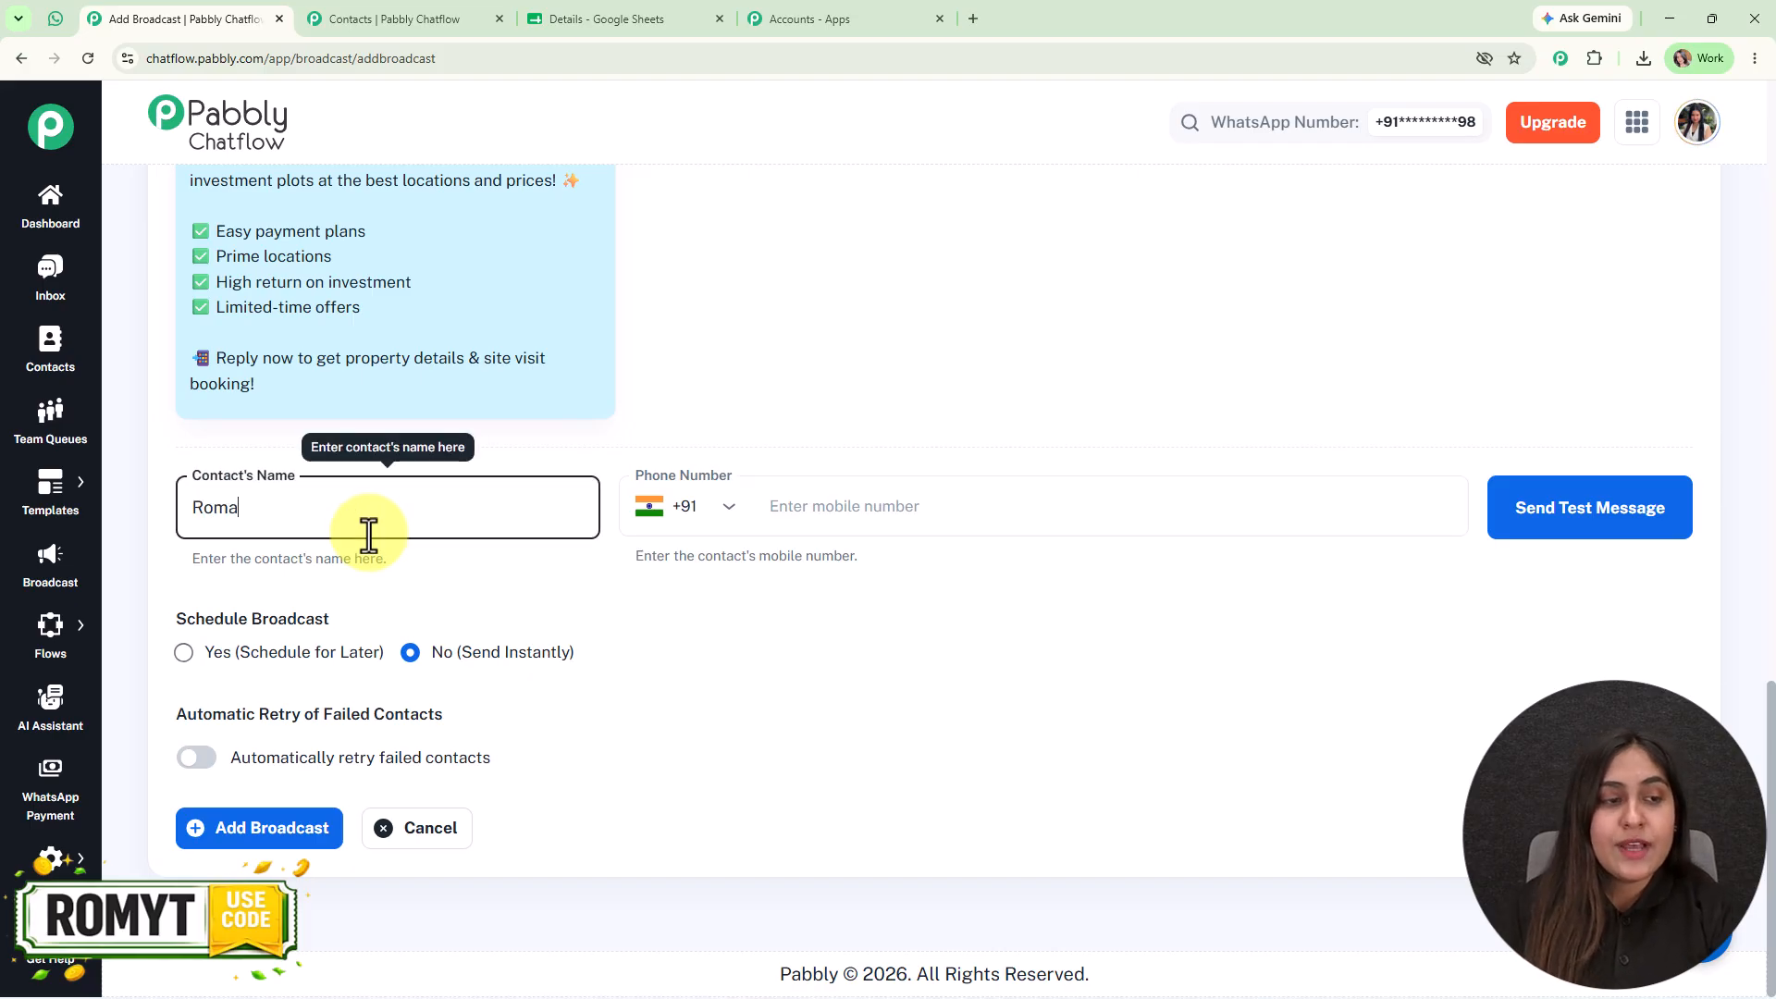
text(oma)
click(1099, 529)
text(8)
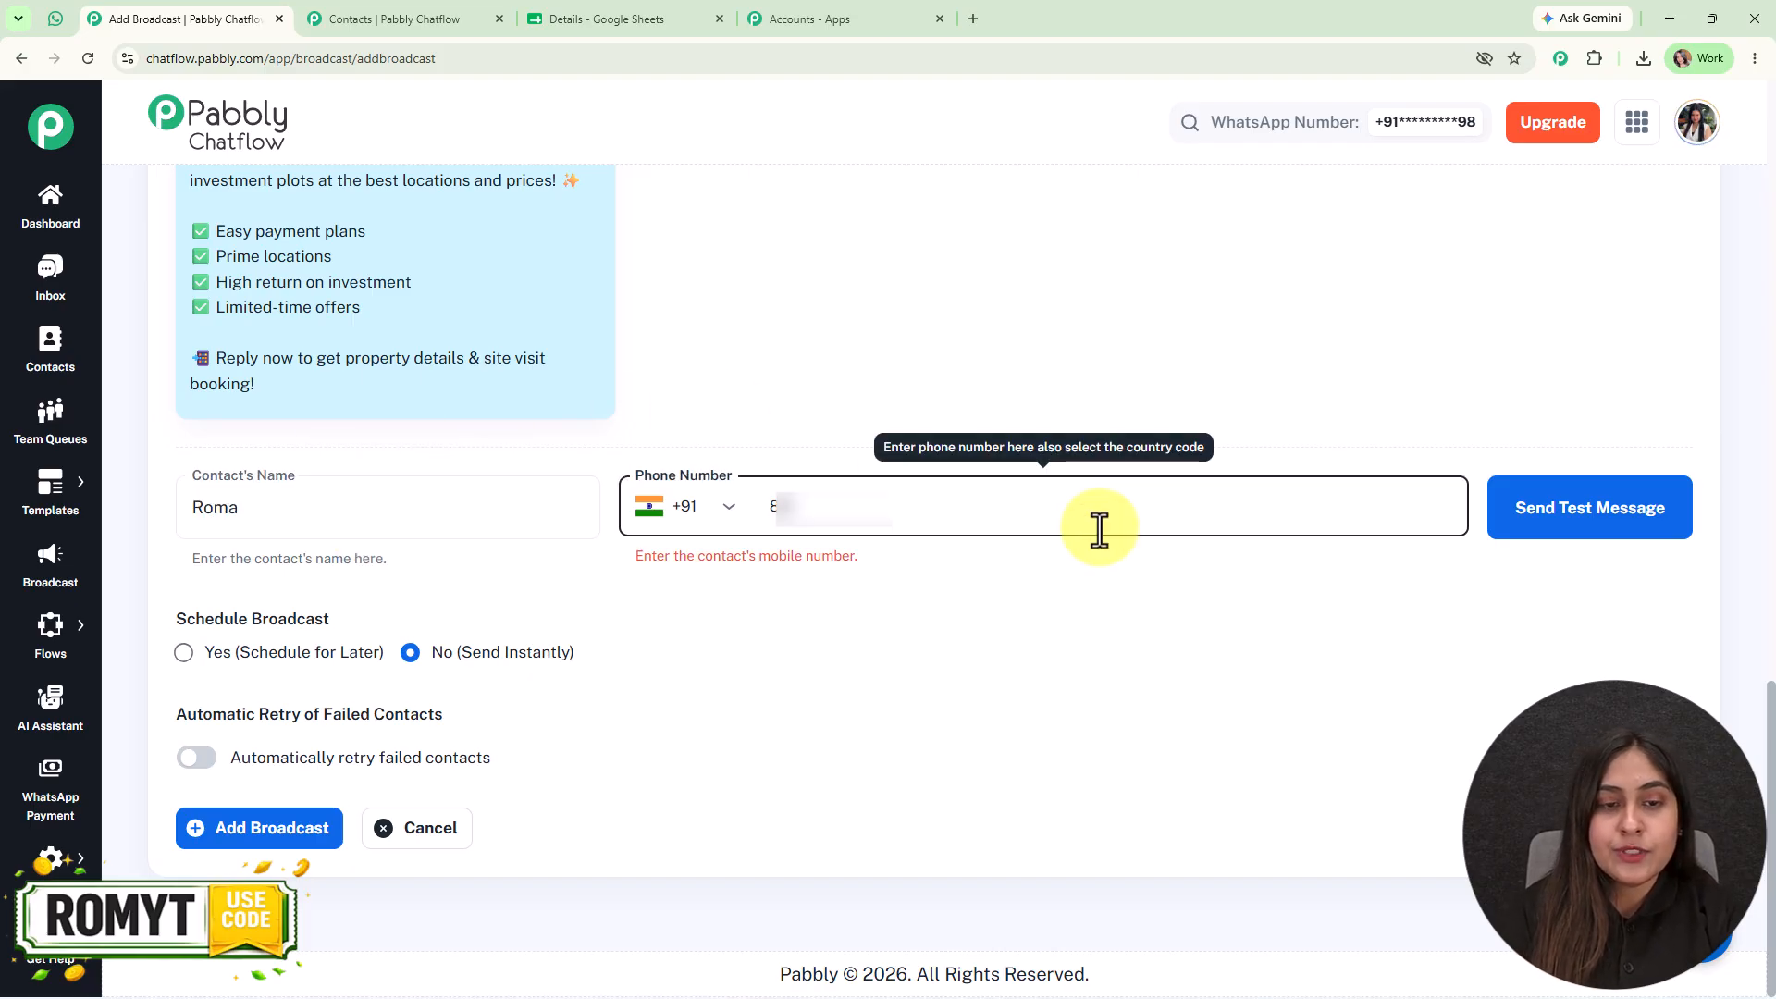
text(00000)
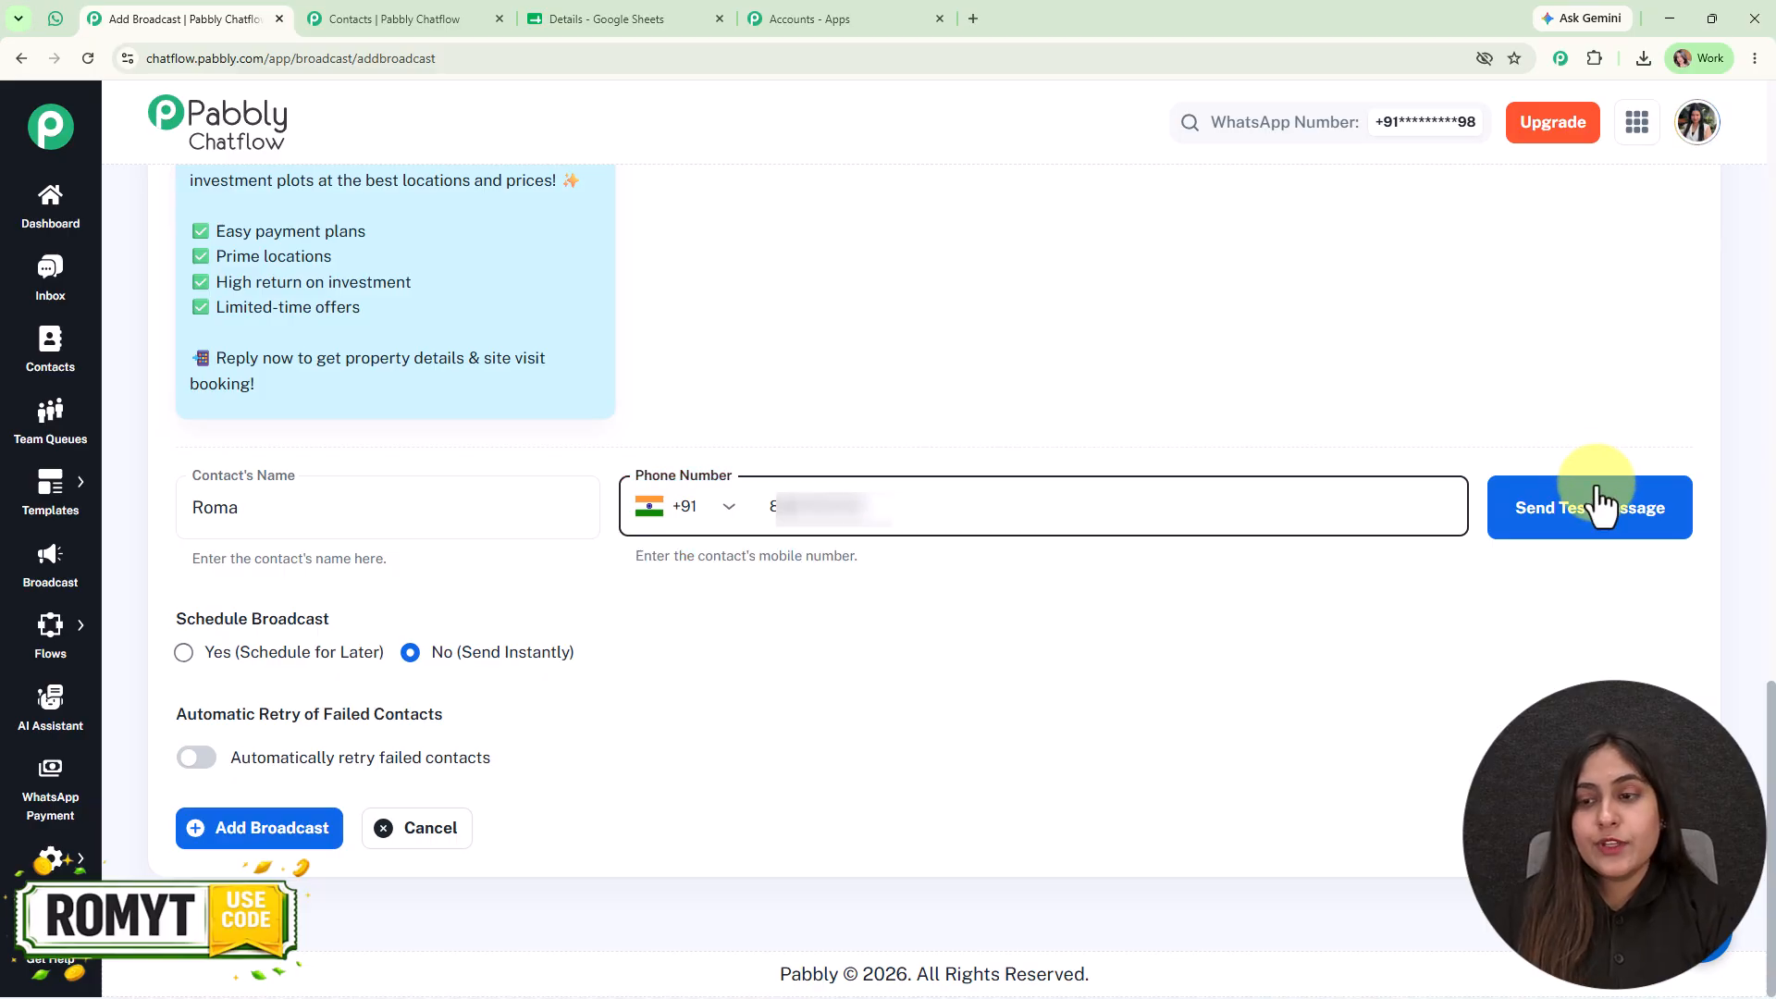
click(1594, 505)
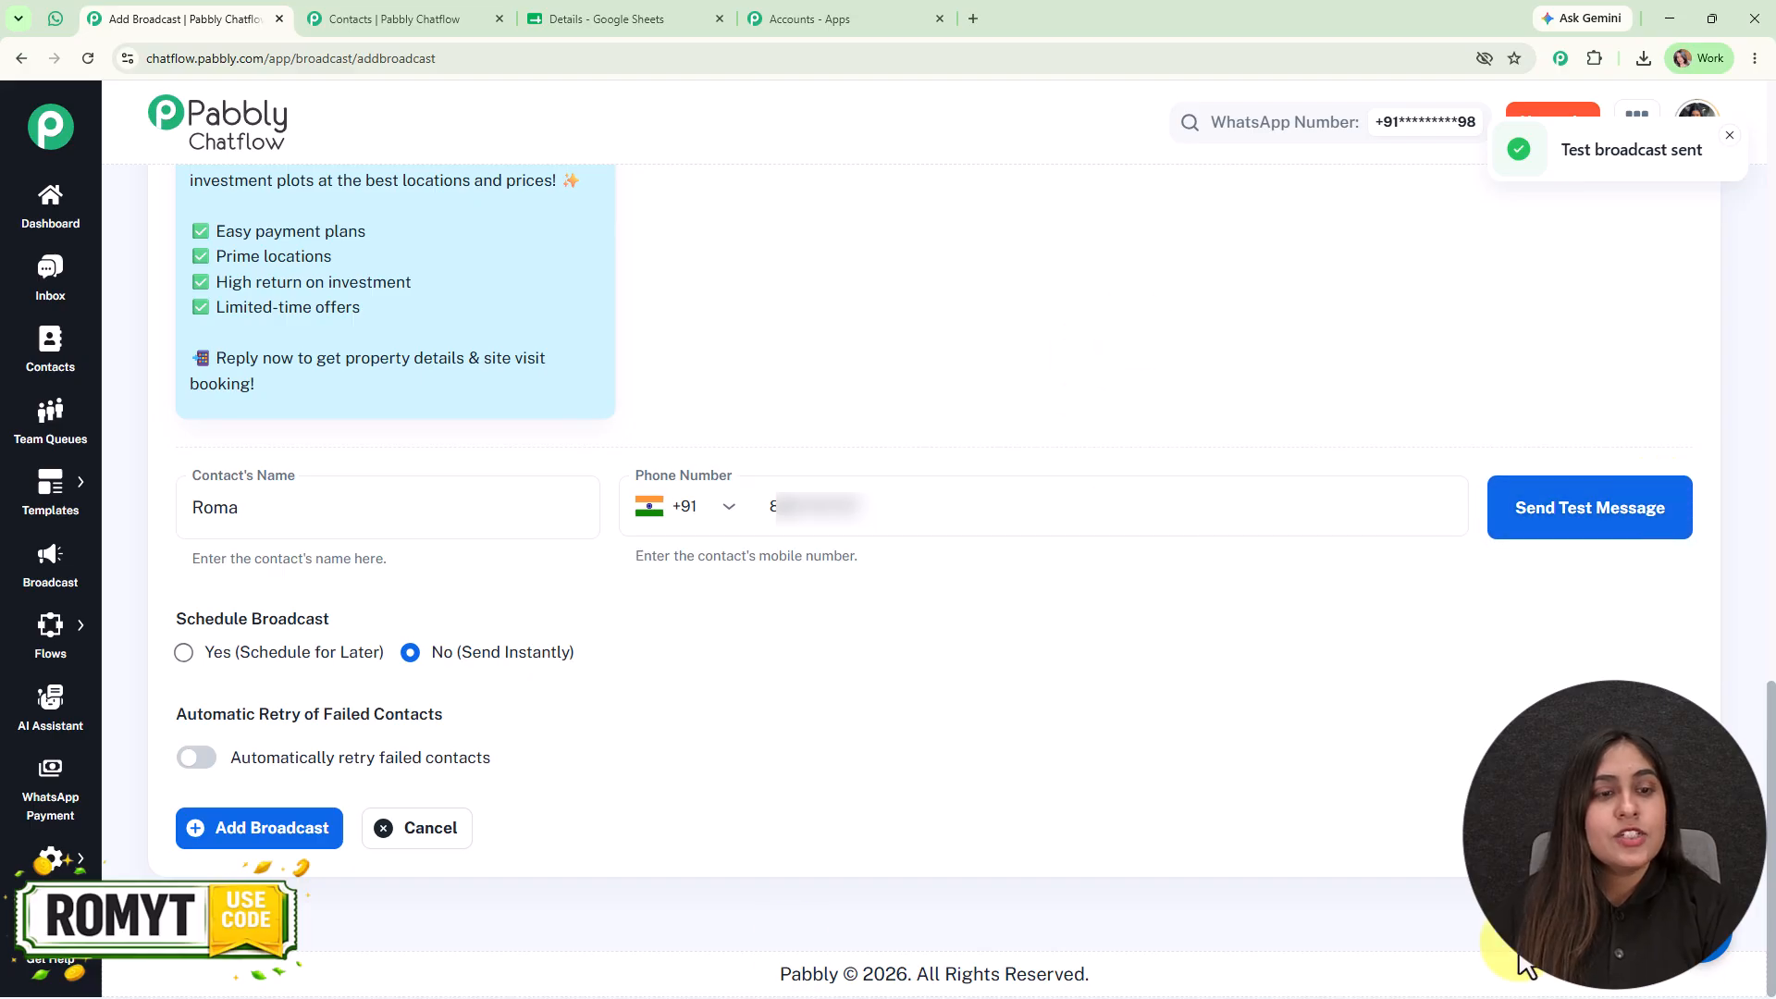
click(55, 16)
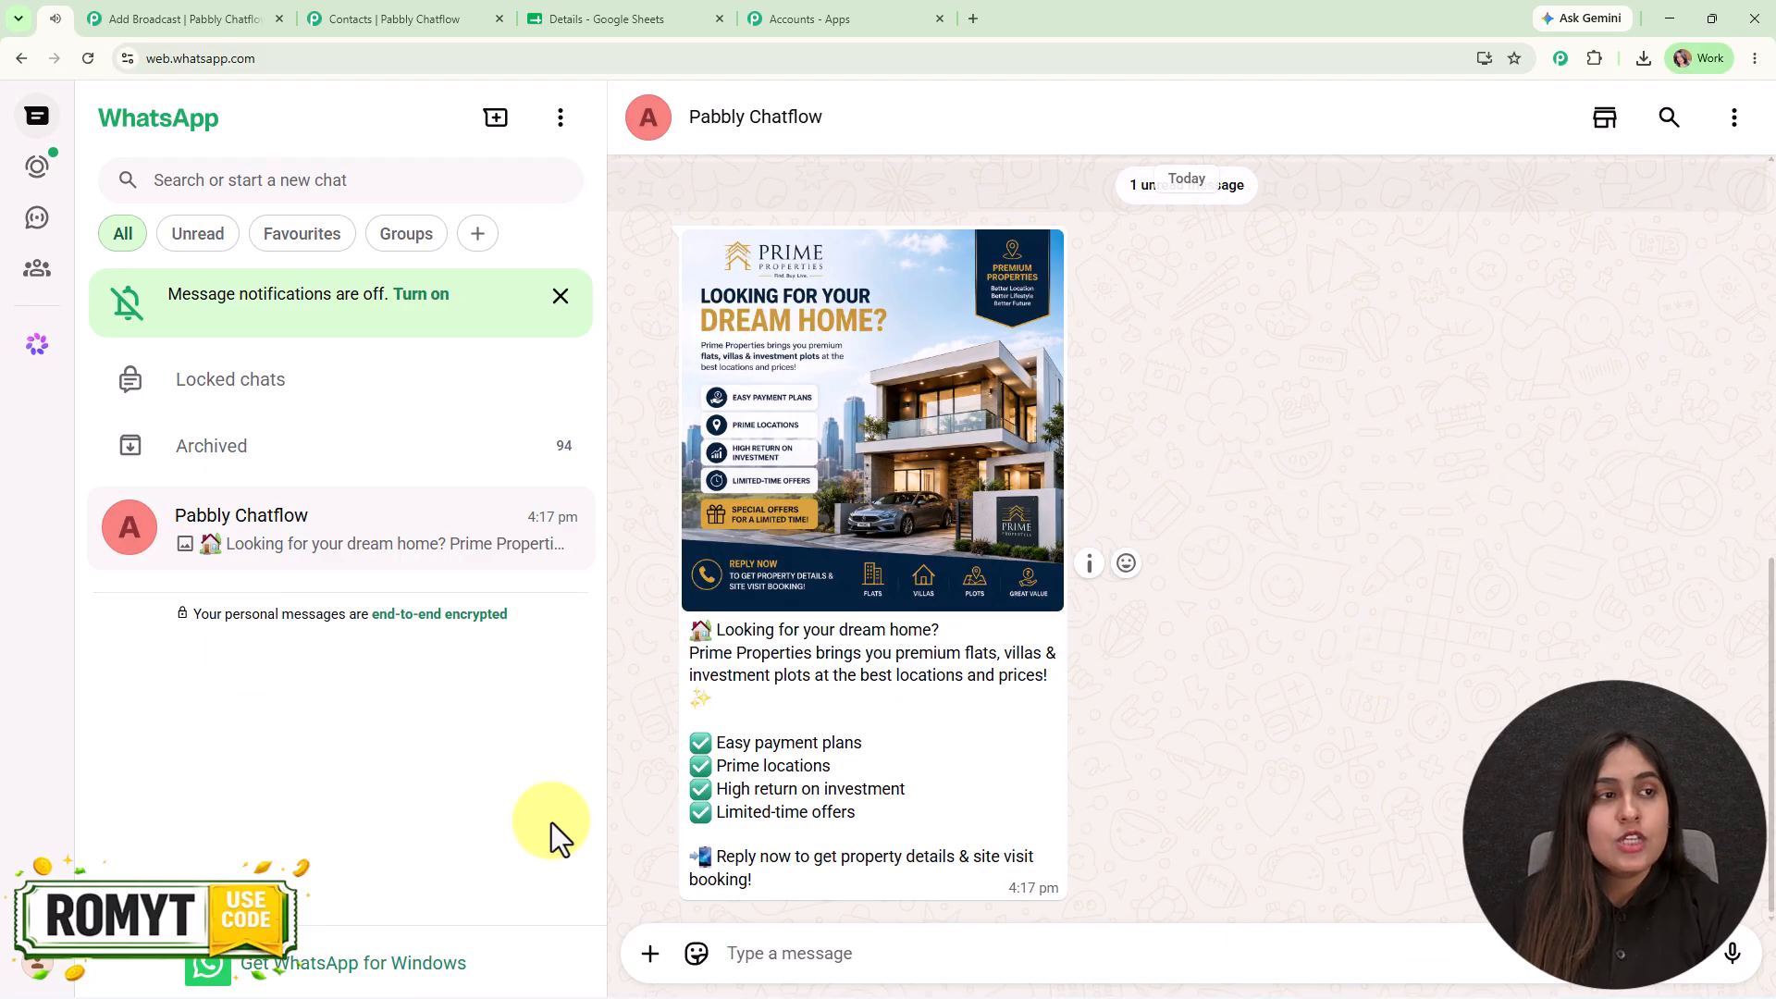
click(135, 7)
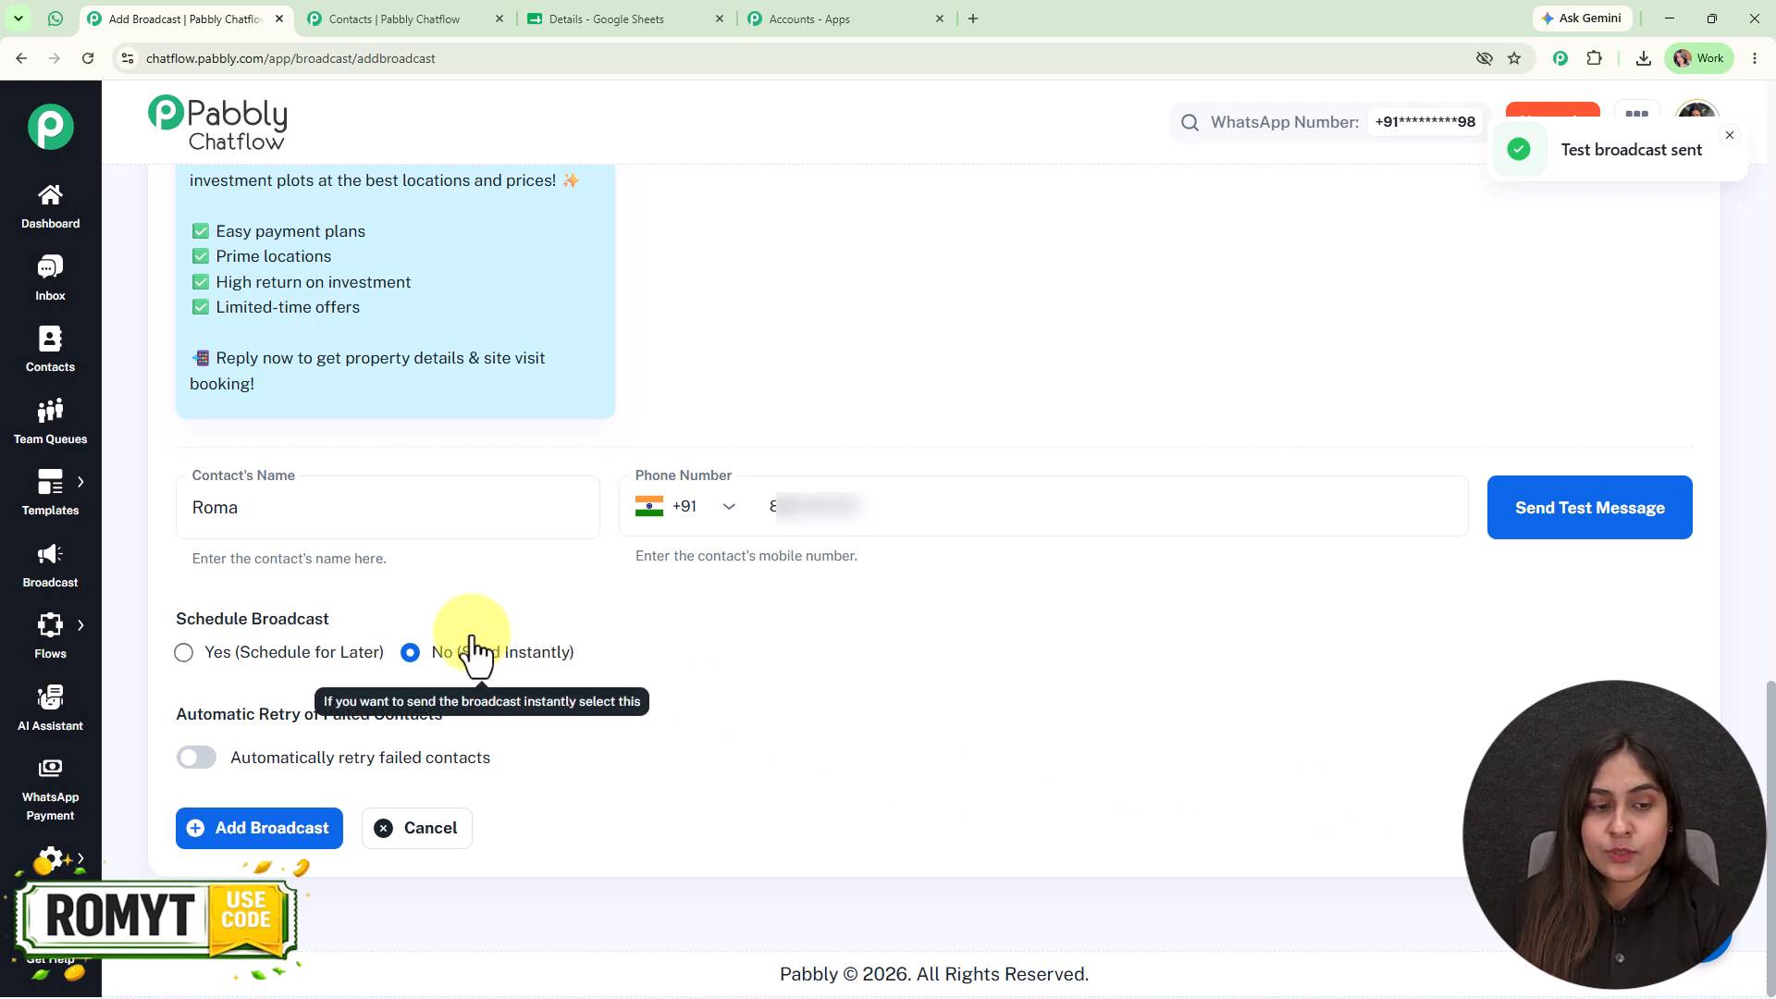
- Schedule the broadcast for later, on 07/31/2026 at 04:00 PM
click(244, 653)
click(934, 731)
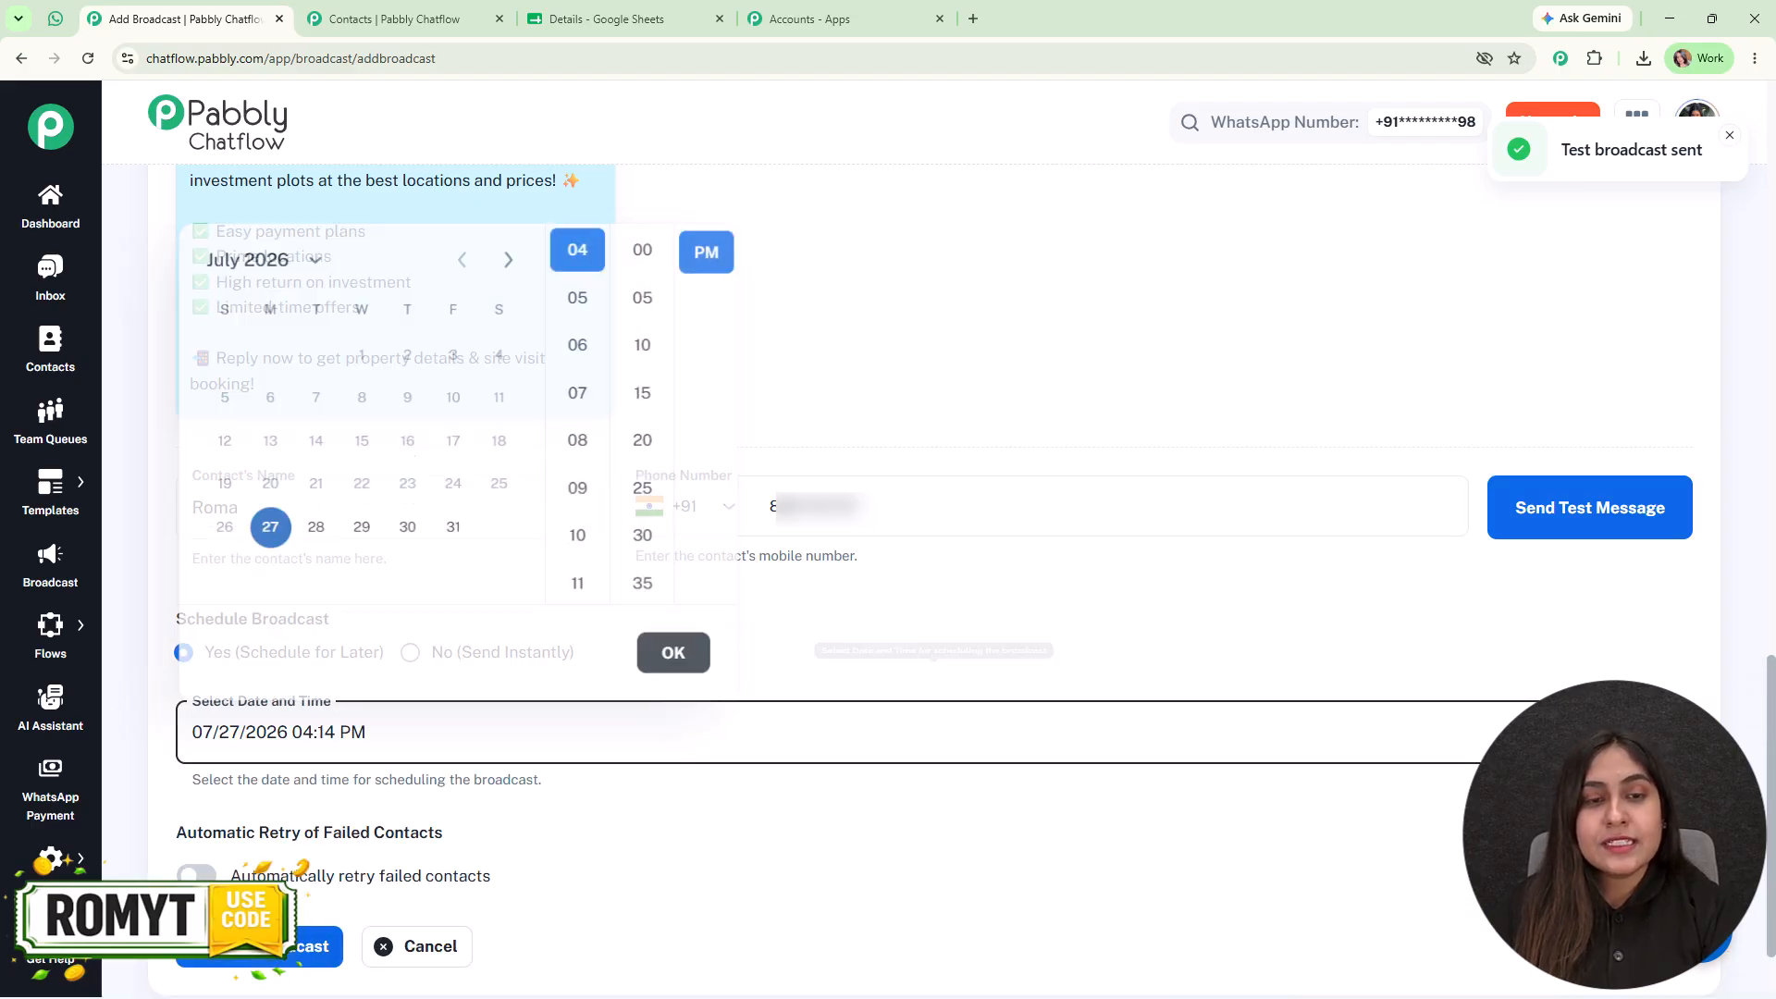
click(454, 522)
click(643, 242)
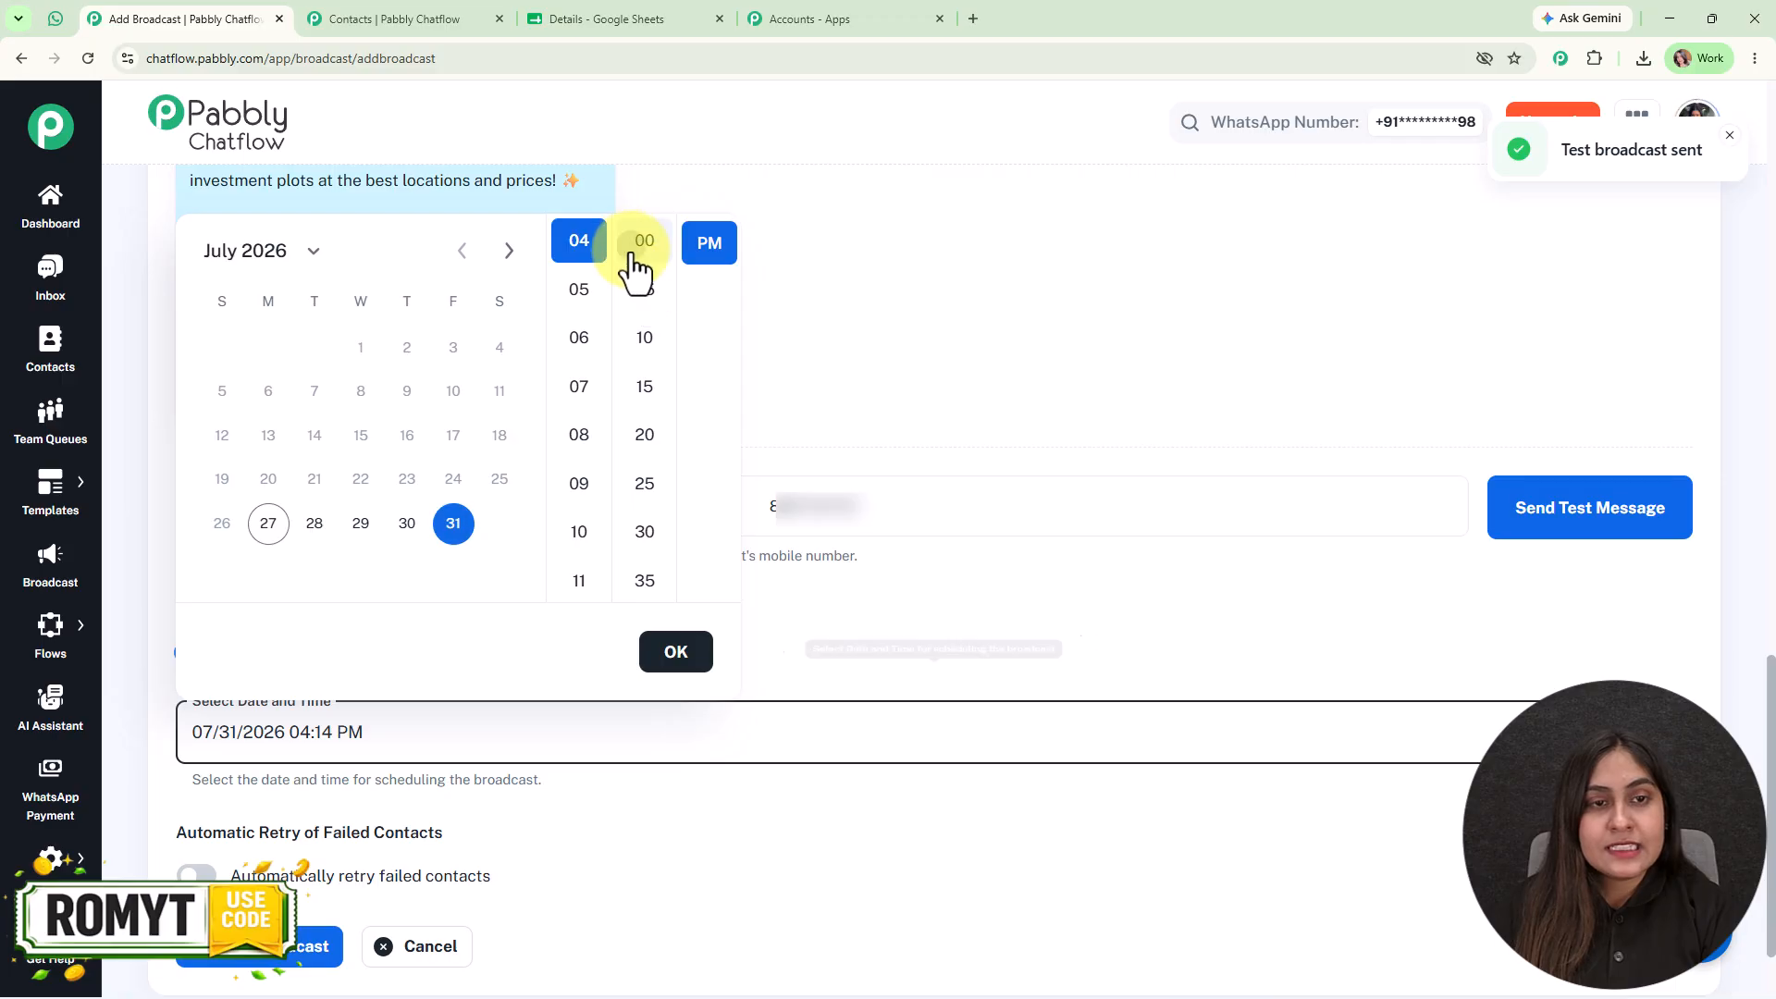
click(680, 656)
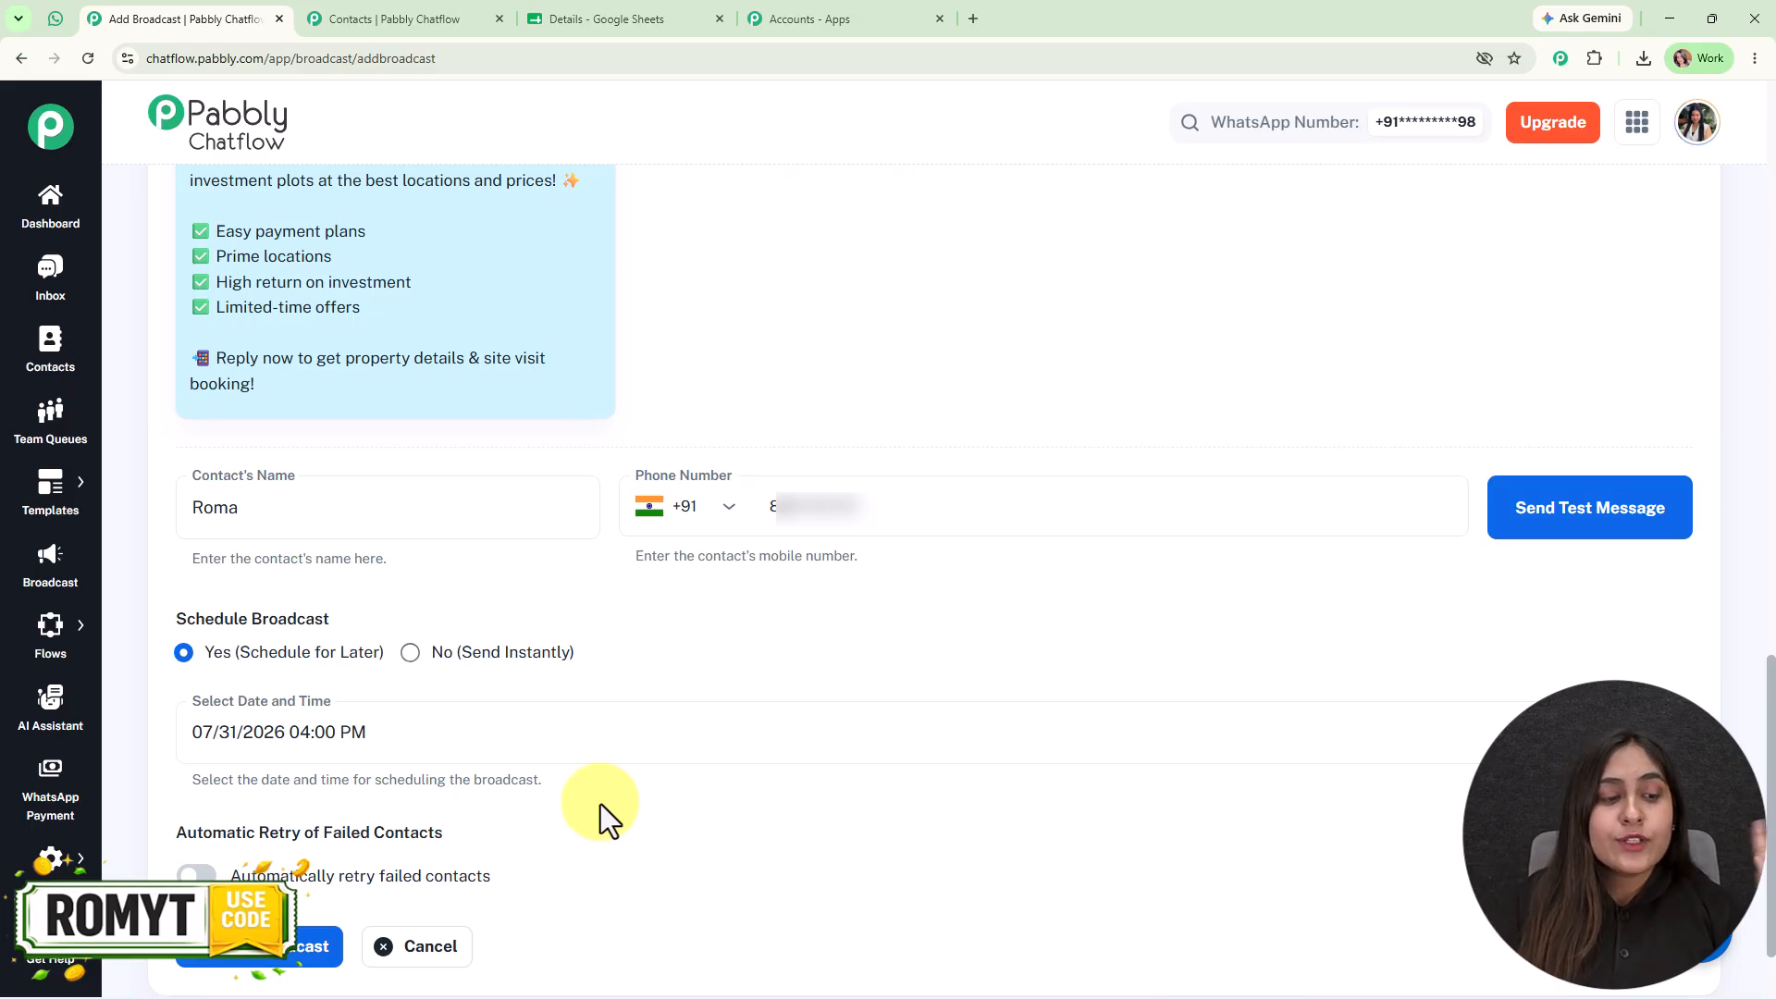
- Try the automatic retry of failed contacts, turn it back off, and add the broadcast
click(194, 875)
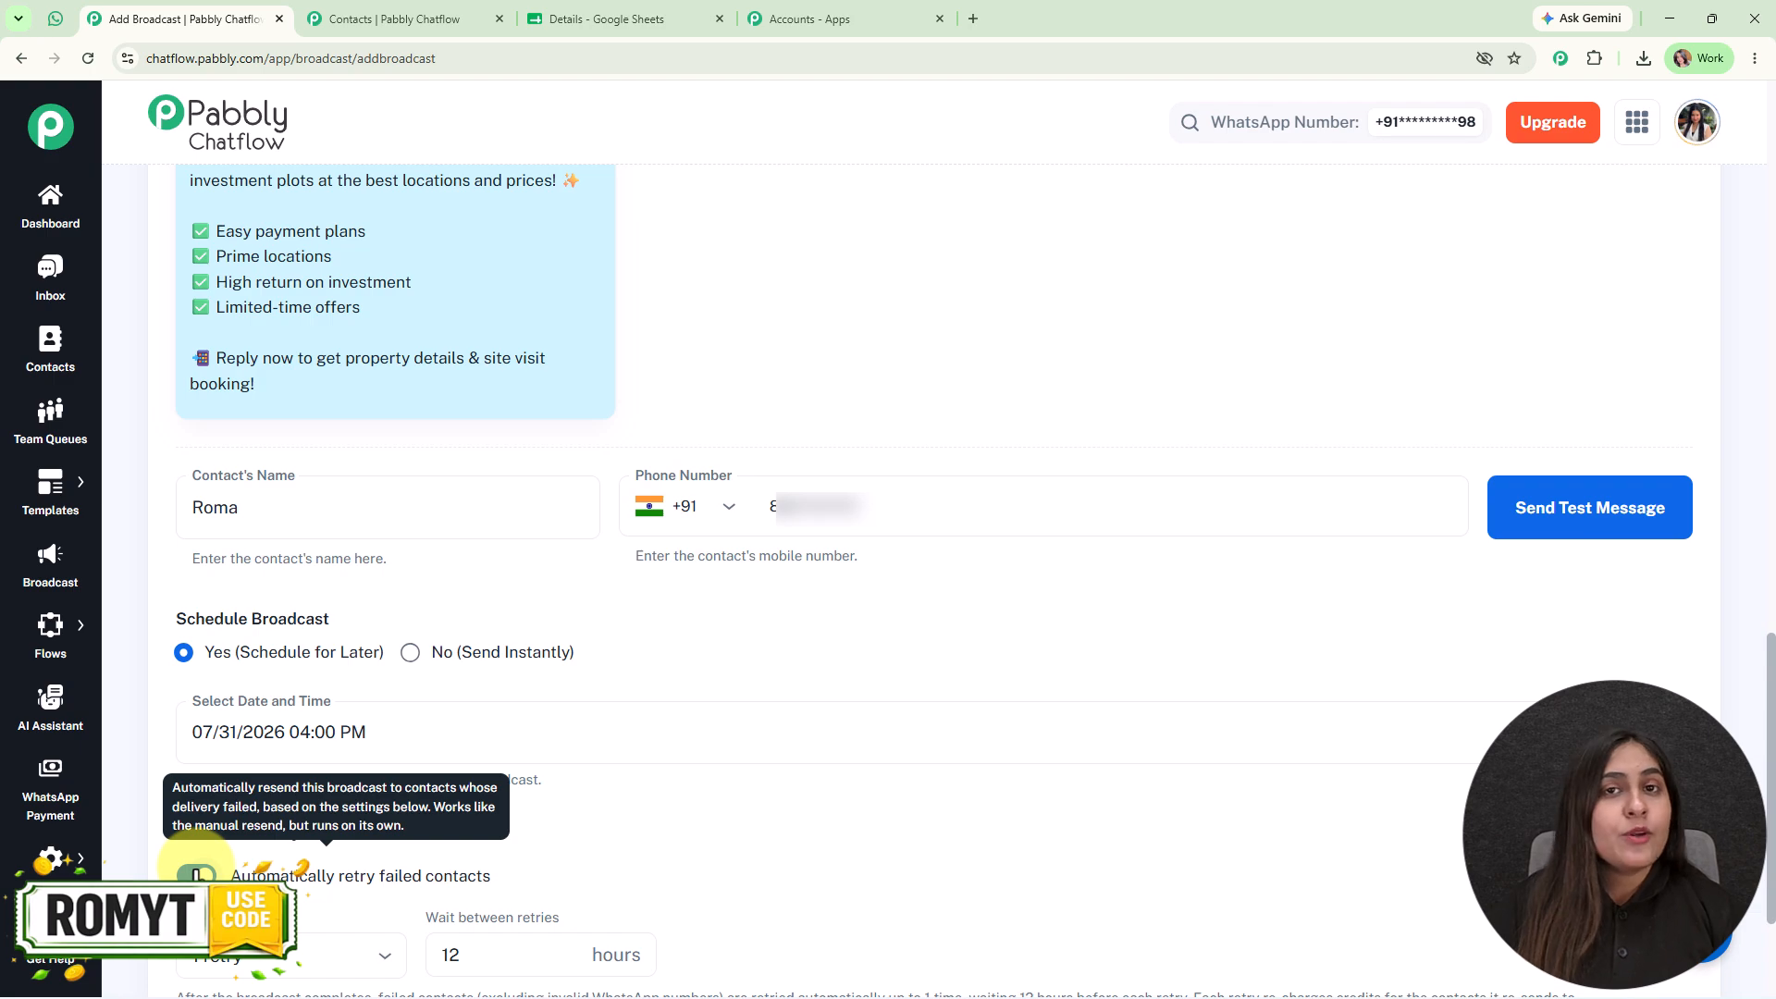
click(196, 875)
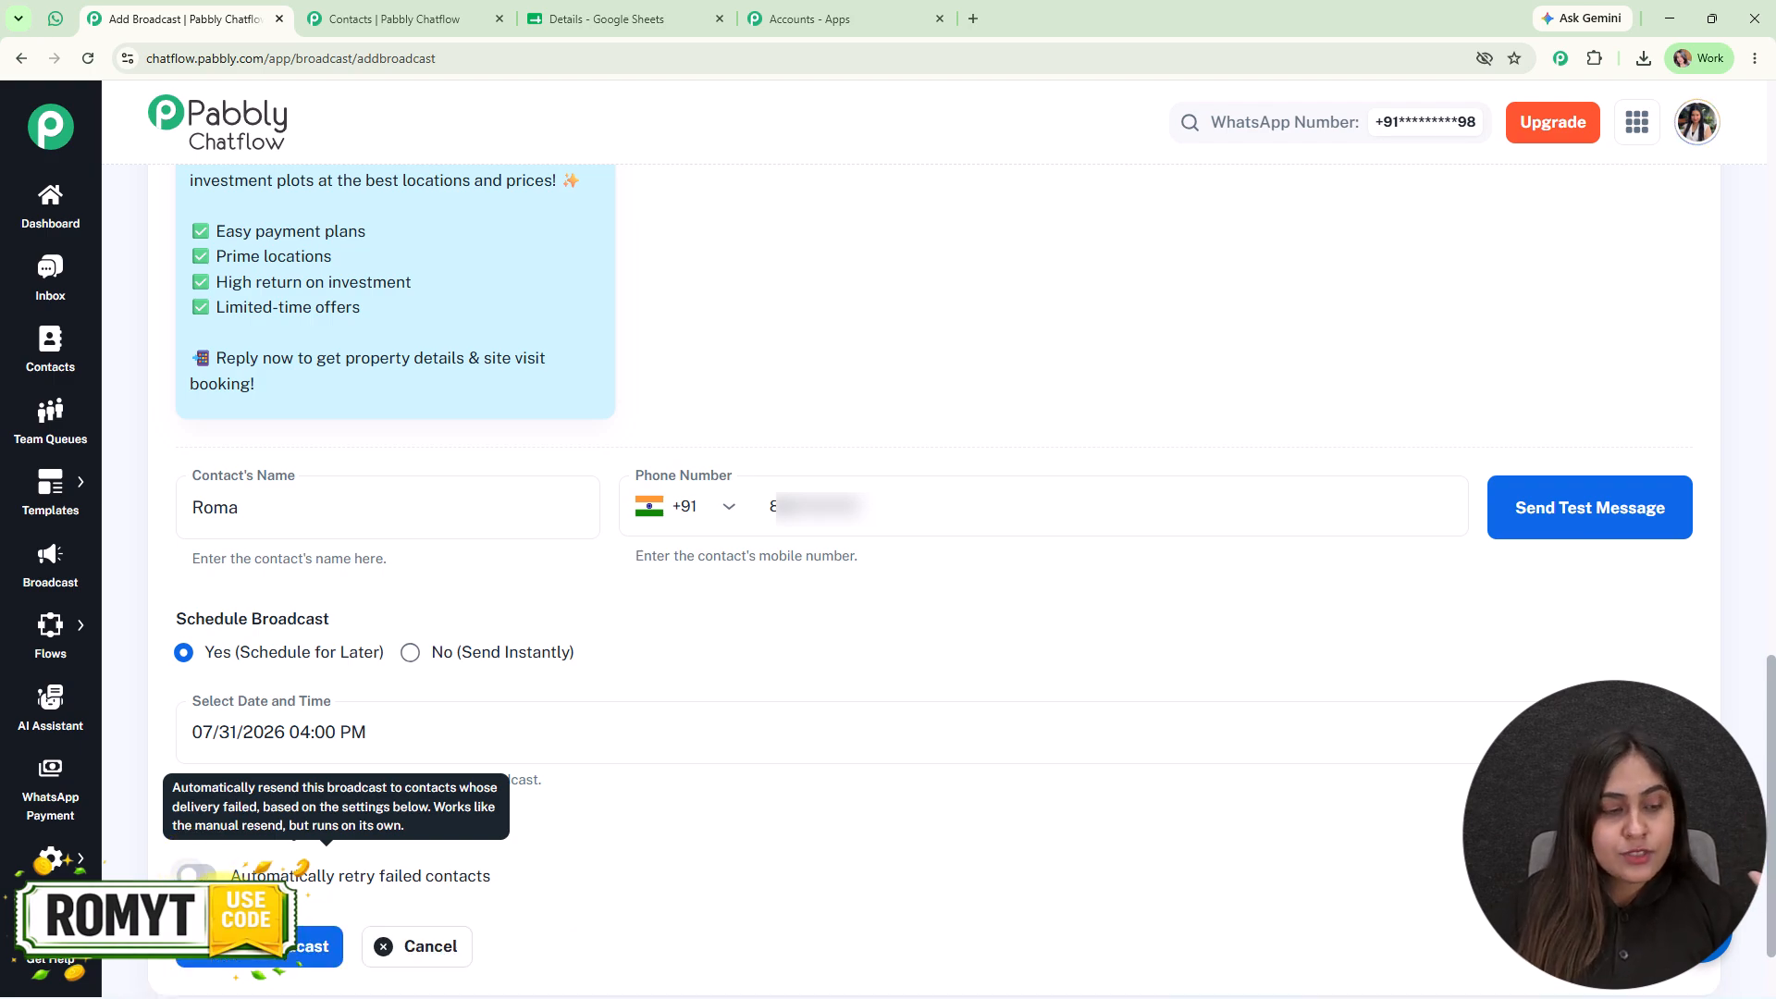
click(239, 962)
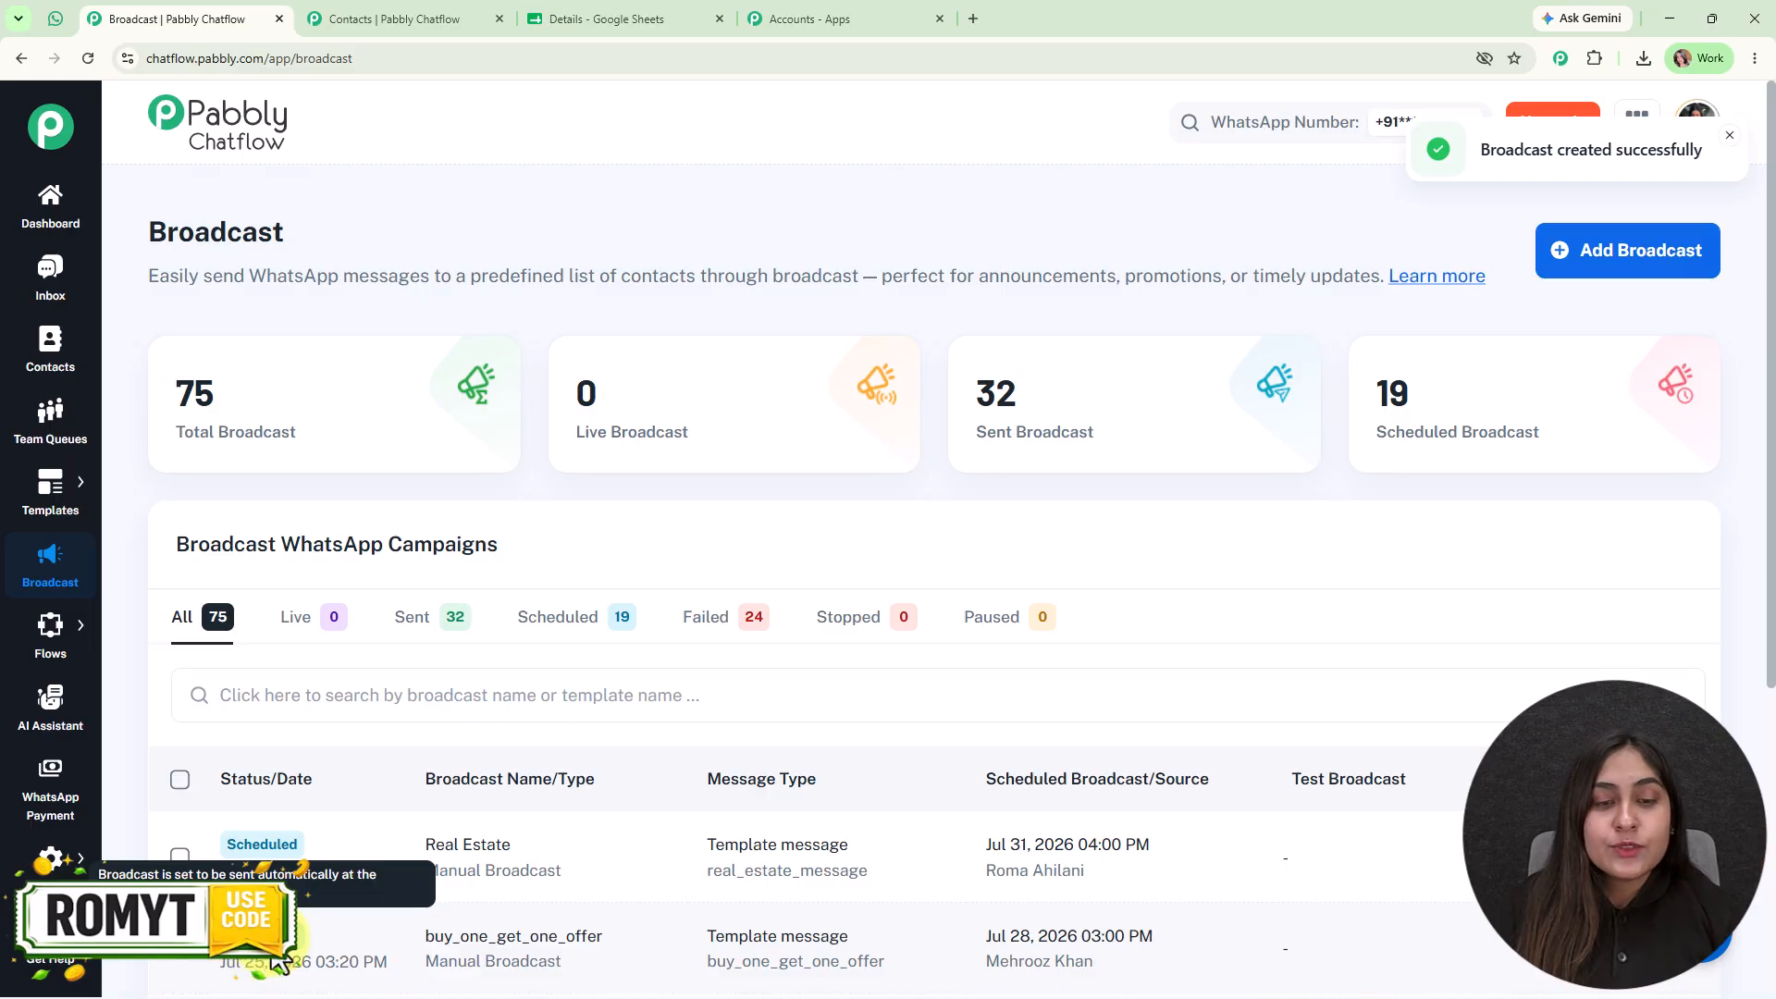
- Filter the broadcasts to sent ones and examine the Fashion Doc Message report, including its failed contacts breakdown
click(421, 617)
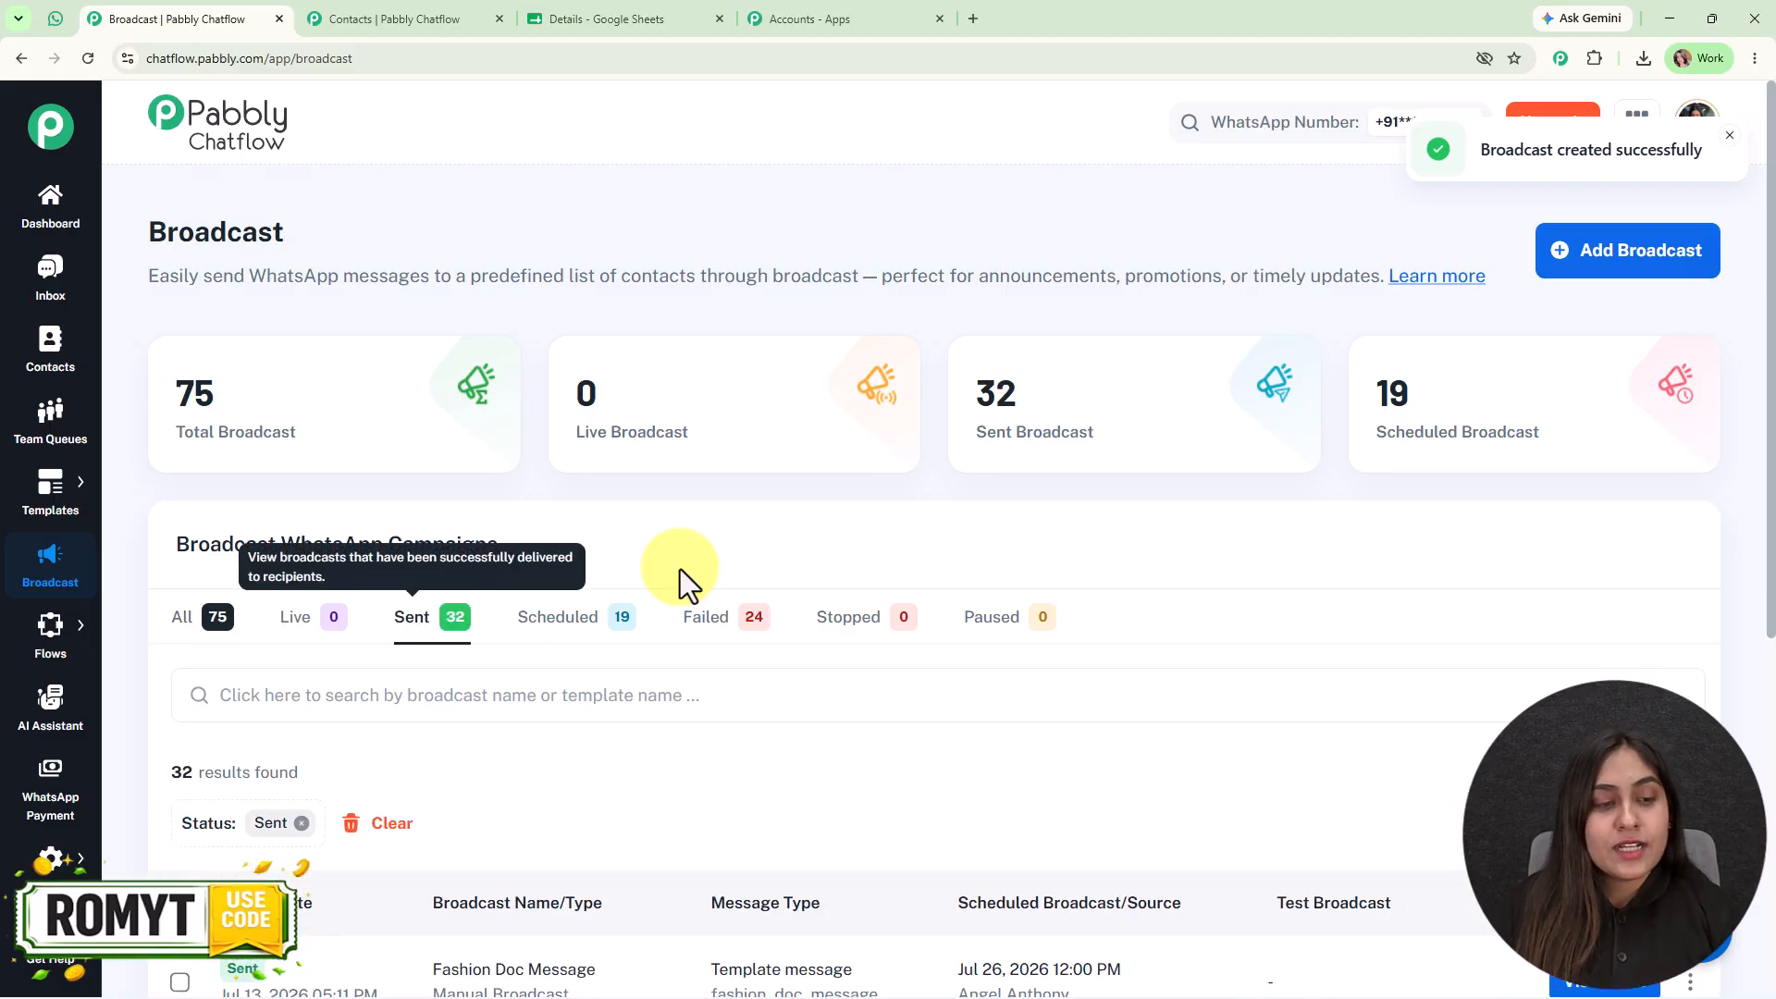
scroll(1174, 501, down, 3)
click(1573, 692)
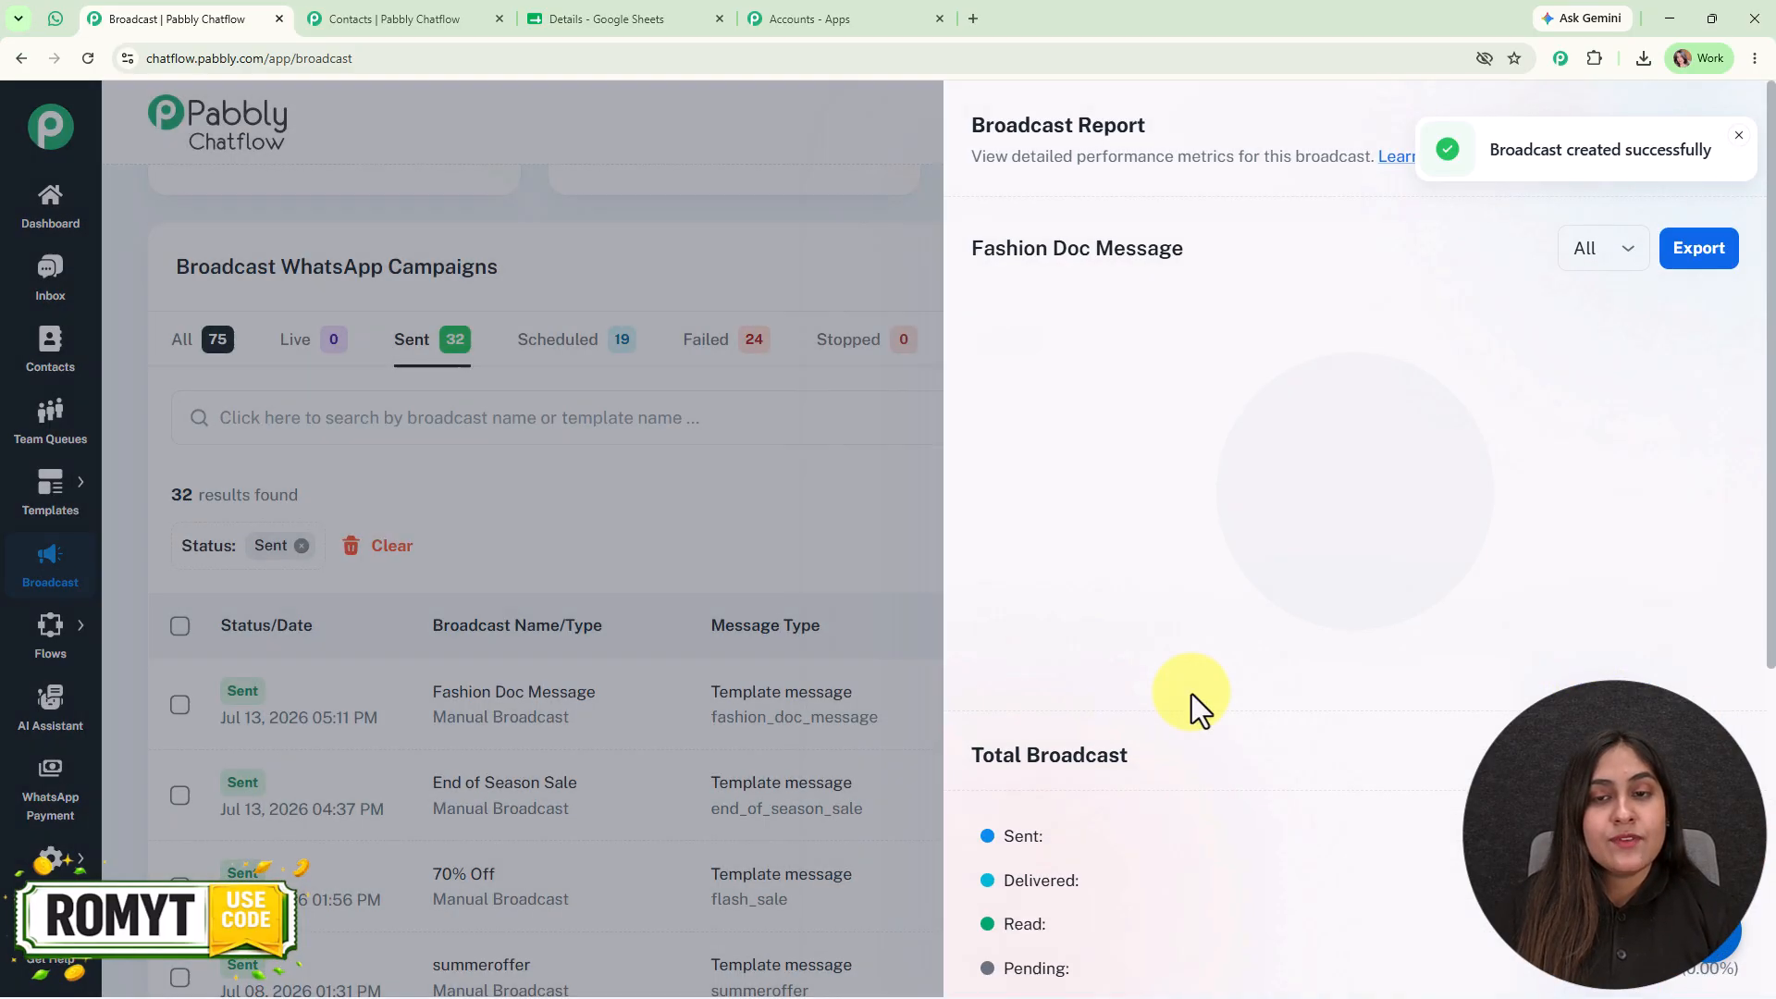
scroll(1147, 574, down, 4)
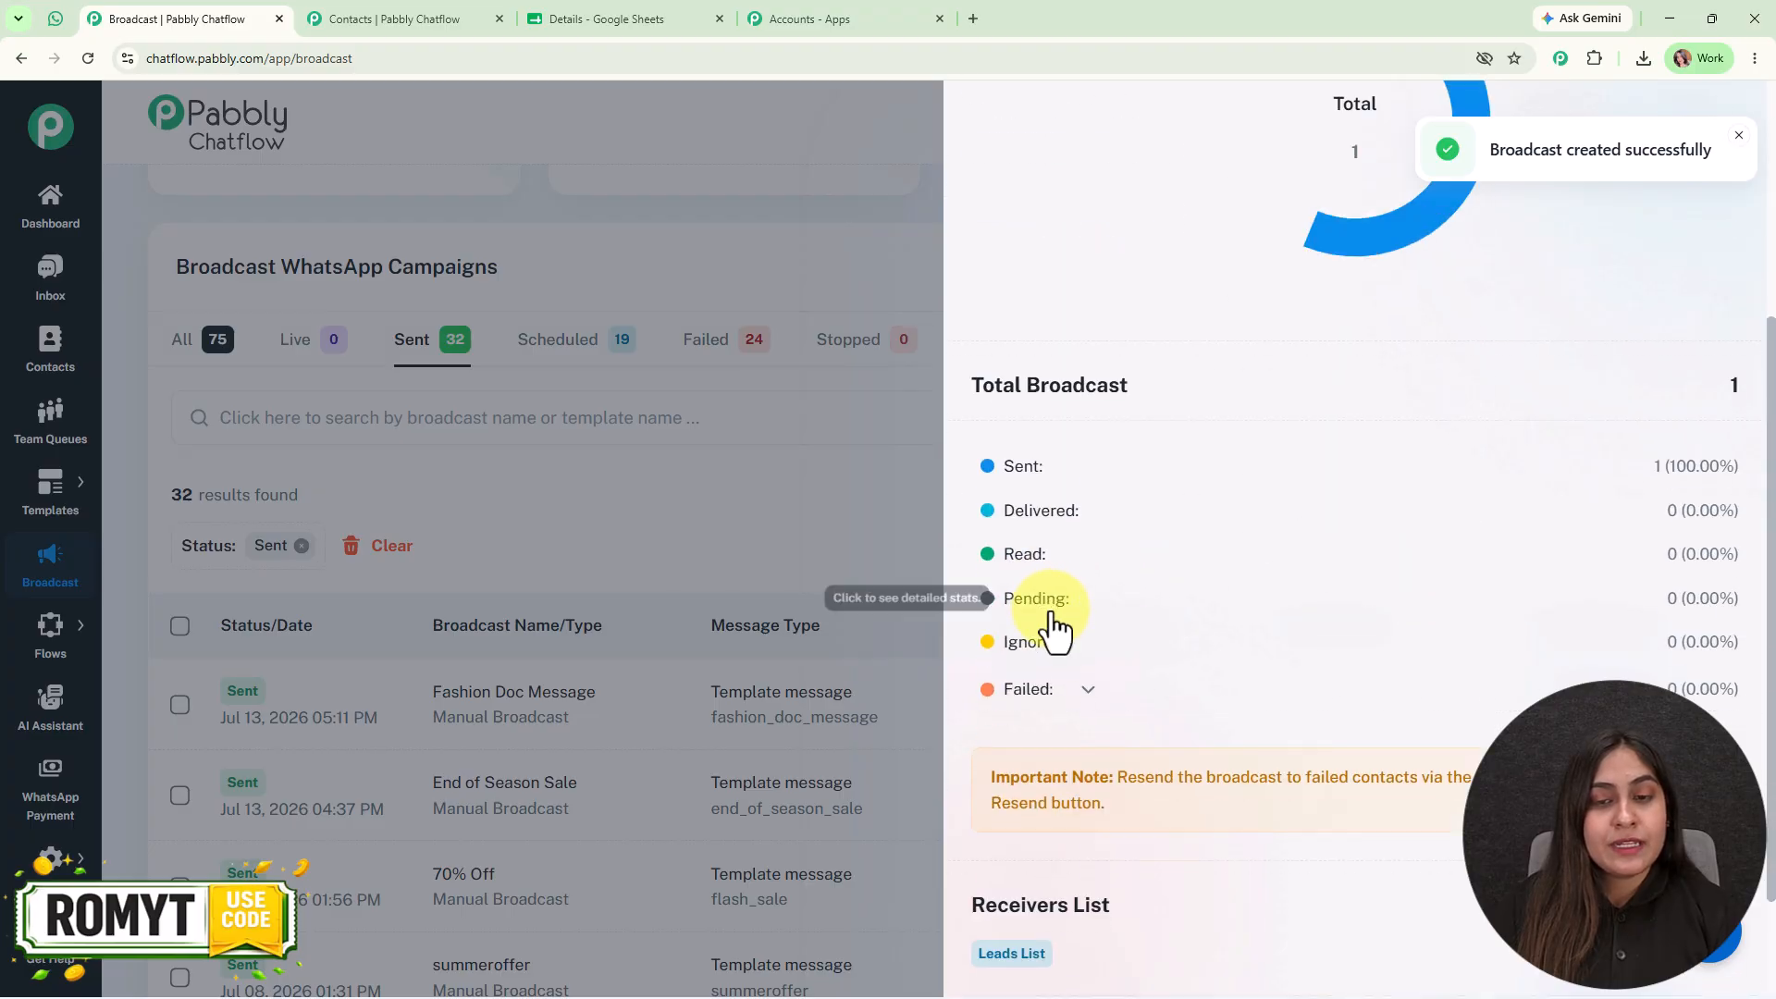
click(1041, 709)
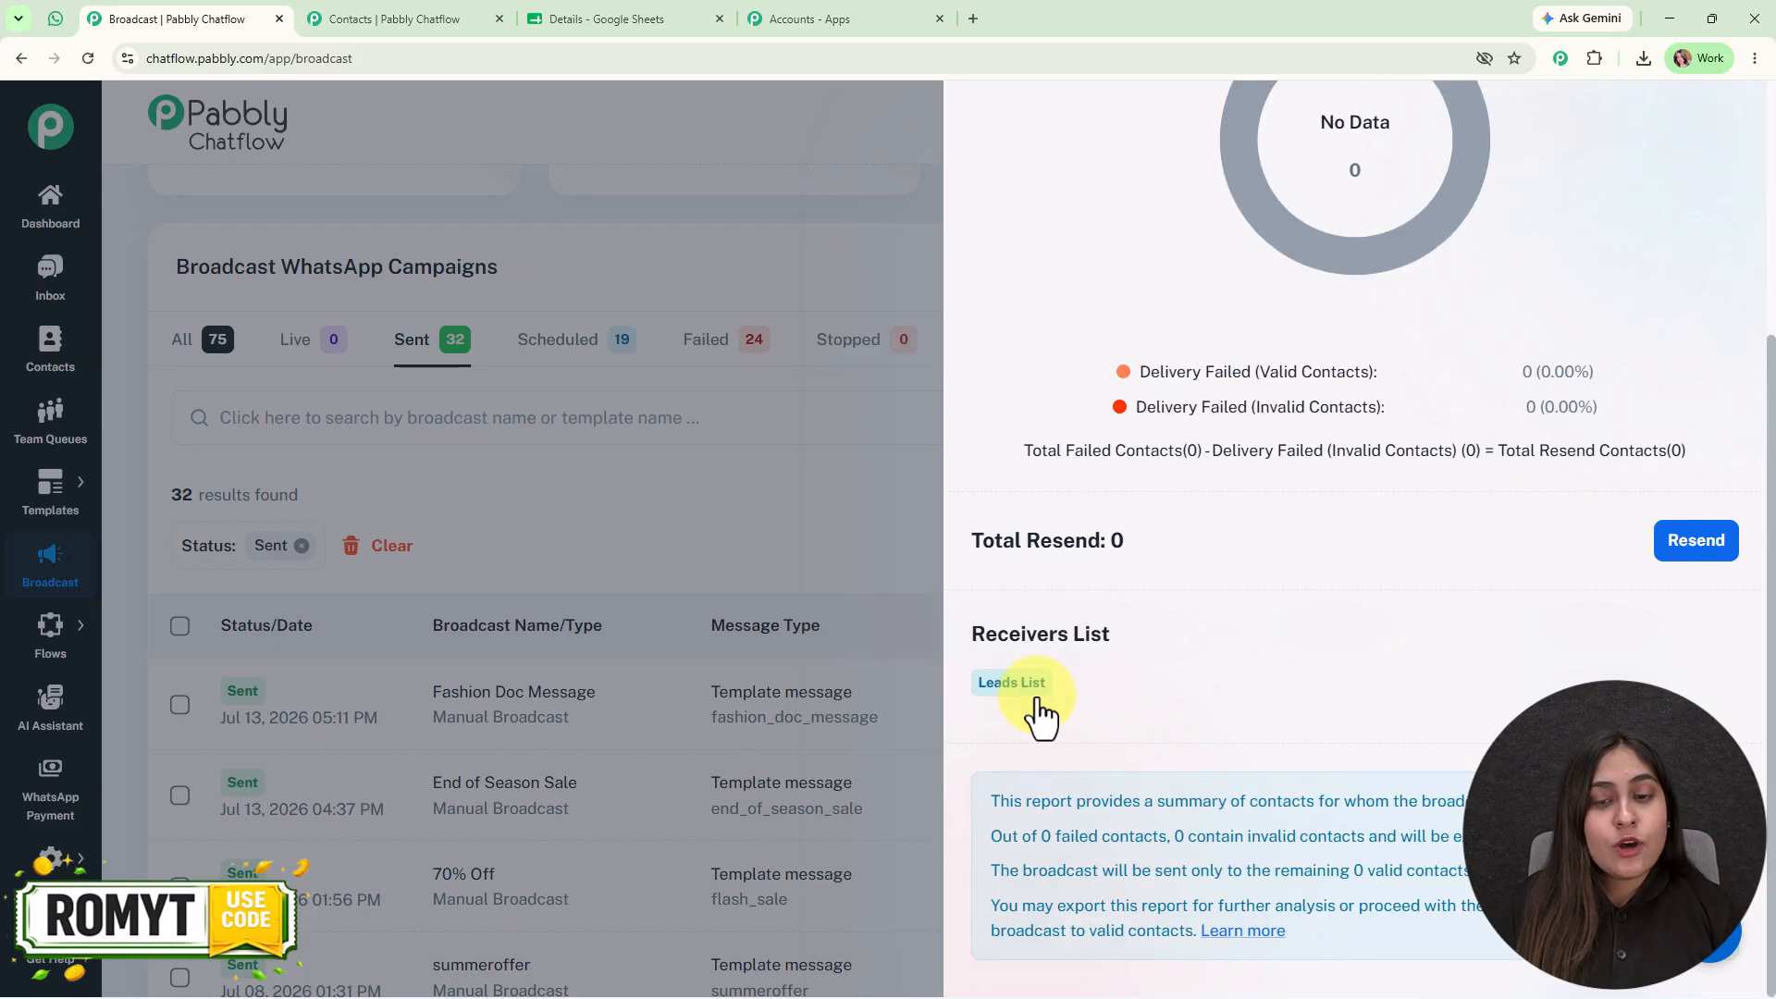